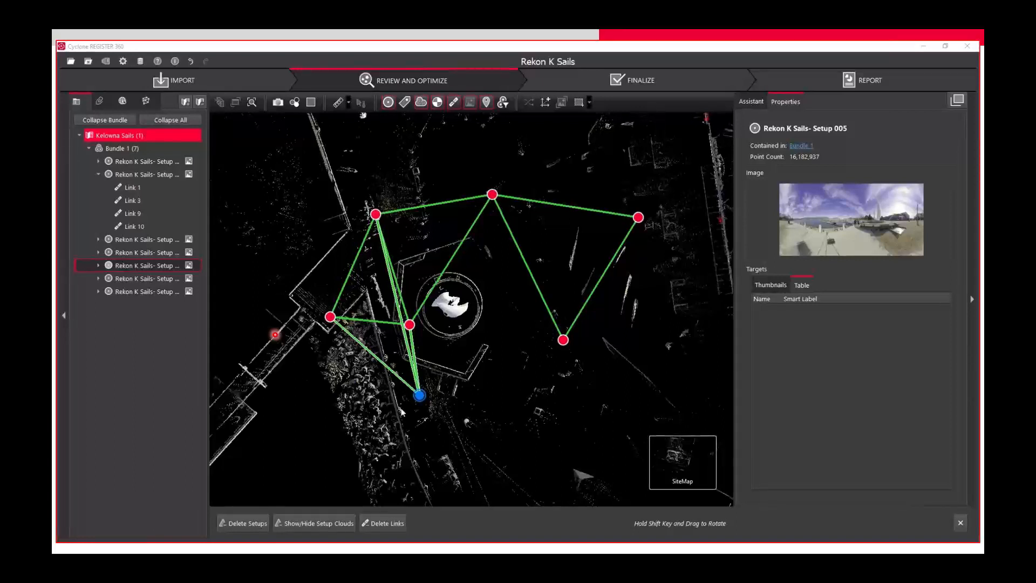
- Select Setup 006 together with Setup 005 and open the pair in Visual Alignment
{"action": "left_click", "coordinate": [563, 340]}
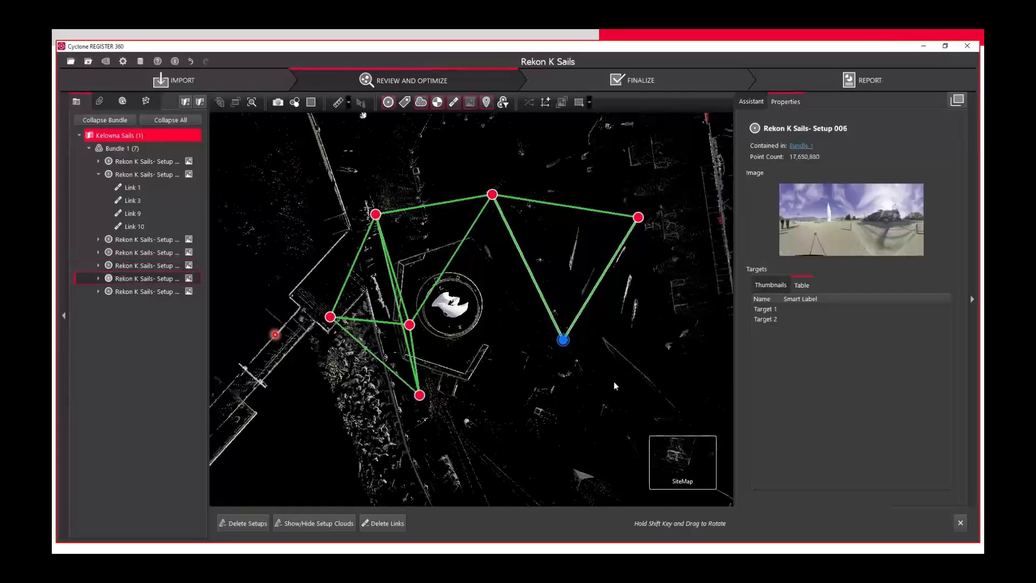
{"action": "left_click", "coordinate": [421, 397], "text": "ctrl"}
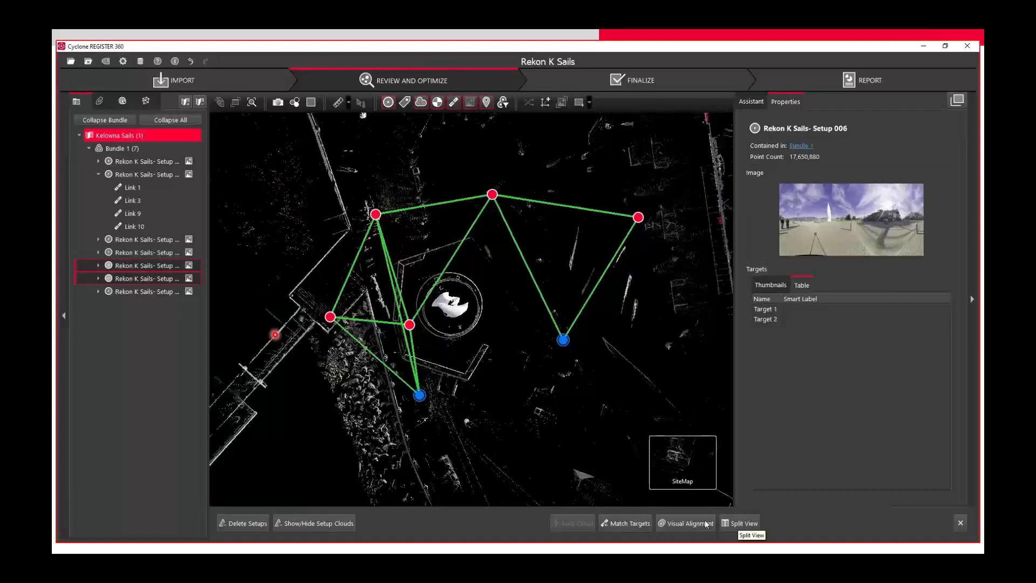
{"action": "left_click", "coordinate": [688, 523]}
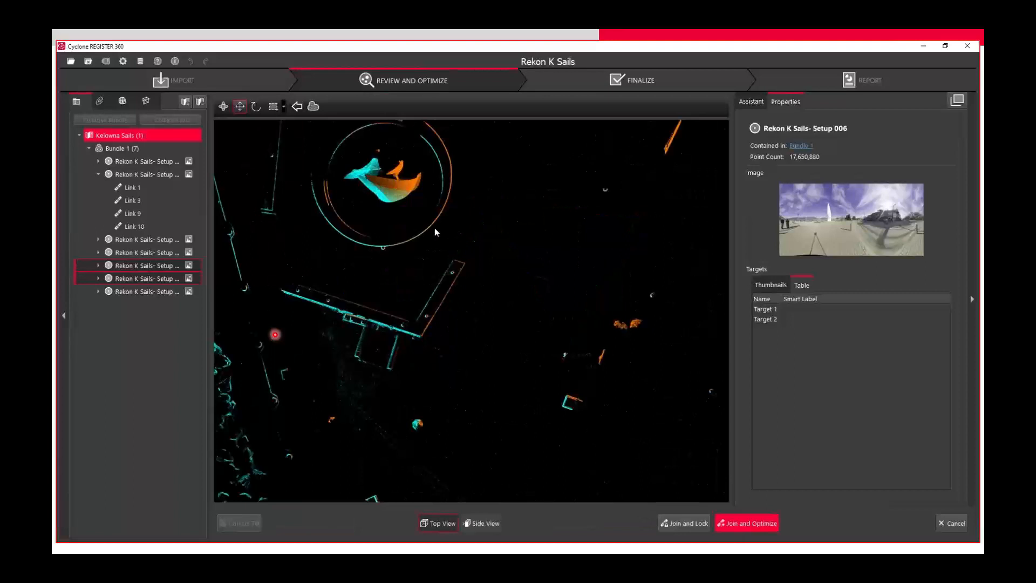
- Fine-tune the pair's alignment in top view at the angled wall and the circular wall around the sculpture
{"action": "scroll", "coordinate": [417, 267], "scroll_direction": "up", "scroll_amount": 6}
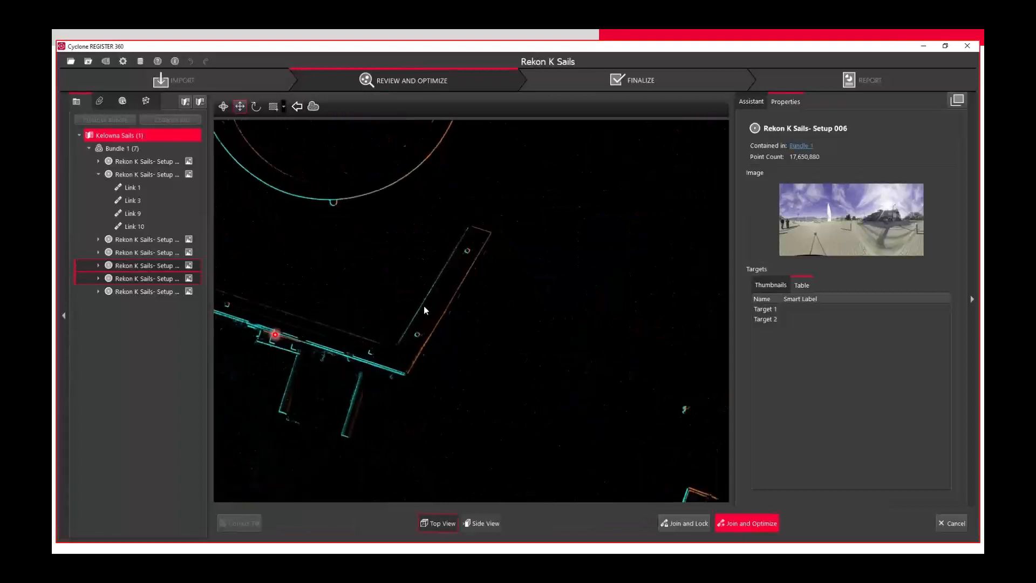
{"action": "scroll", "coordinate": [419, 343], "scroll_direction": "up", "scroll_amount": 5}
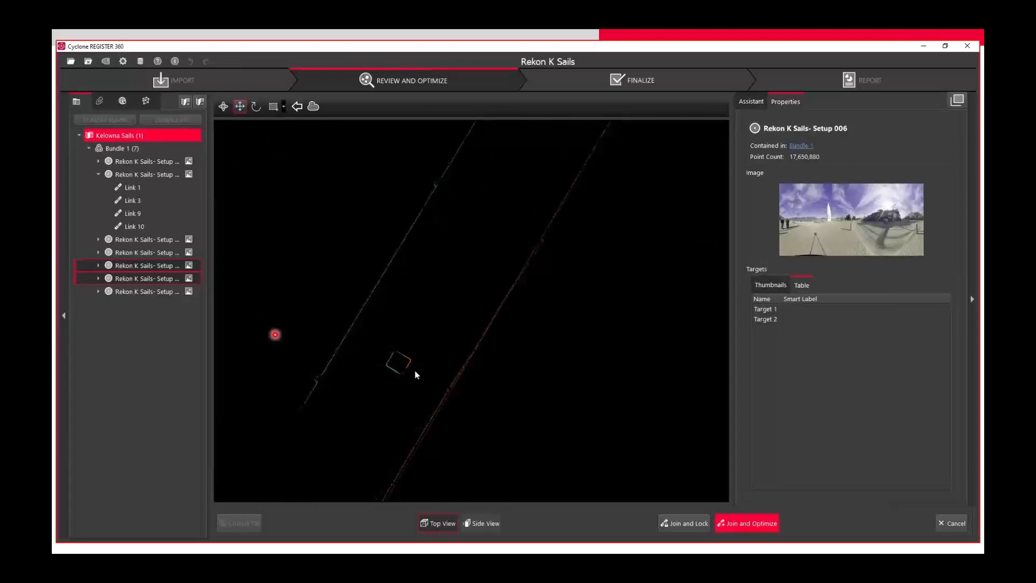
{"action": "scroll", "coordinate": [416, 372], "scroll_direction": "down", "scroll_amount": 6}
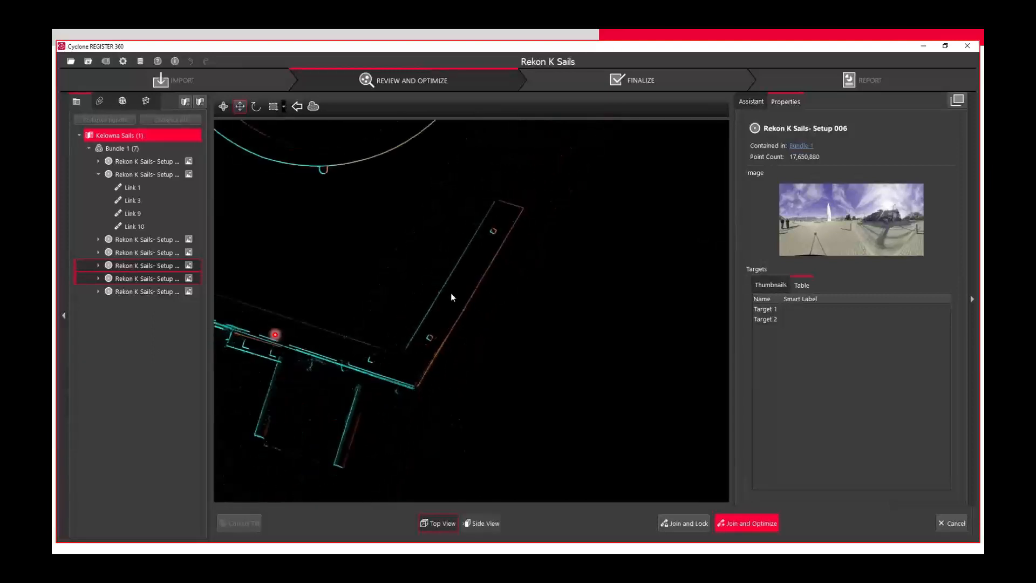
{"action": "middle_click_drag", "start_coordinate": [424, 219], "coordinate": [417, 358]}
{"action": "left_click_drag", "start_coordinate": [420, 344], "coordinate": [421, 344]}
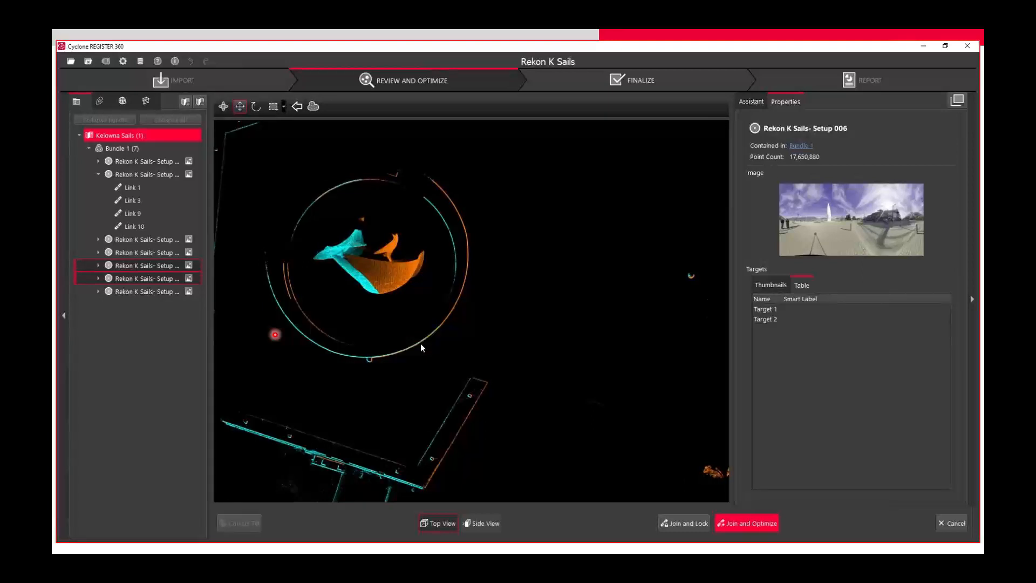
- Nudge the point cloud so the distant building's long facade lines overlap in top view
{"action": "scroll", "coordinate": [501, 351], "scroll_direction": "down", "scroll_amount": 5}
{"action": "middle_click_drag", "start_coordinate": [642, 353], "coordinate": [342, 394]}
{"action": "scroll", "coordinate": [433, 359], "scroll_direction": "down", "scroll_amount": 3}
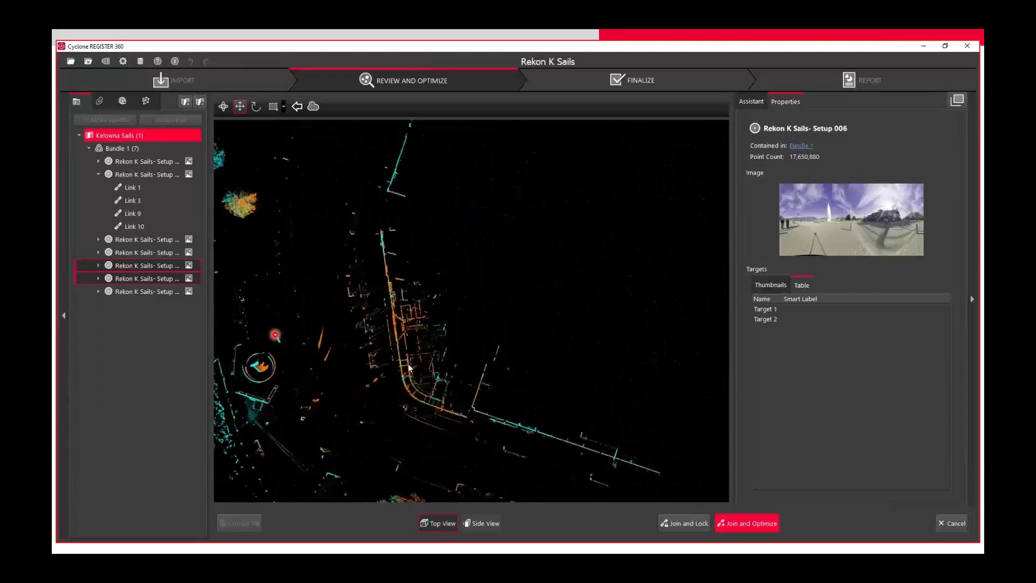
{"action": "scroll", "coordinate": [401, 371], "scroll_direction": "up", "scroll_amount": 2}
{"action": "scroll", "coordinate": [401, 343], "scroll_direction": "up", "scroll_amount": 6}
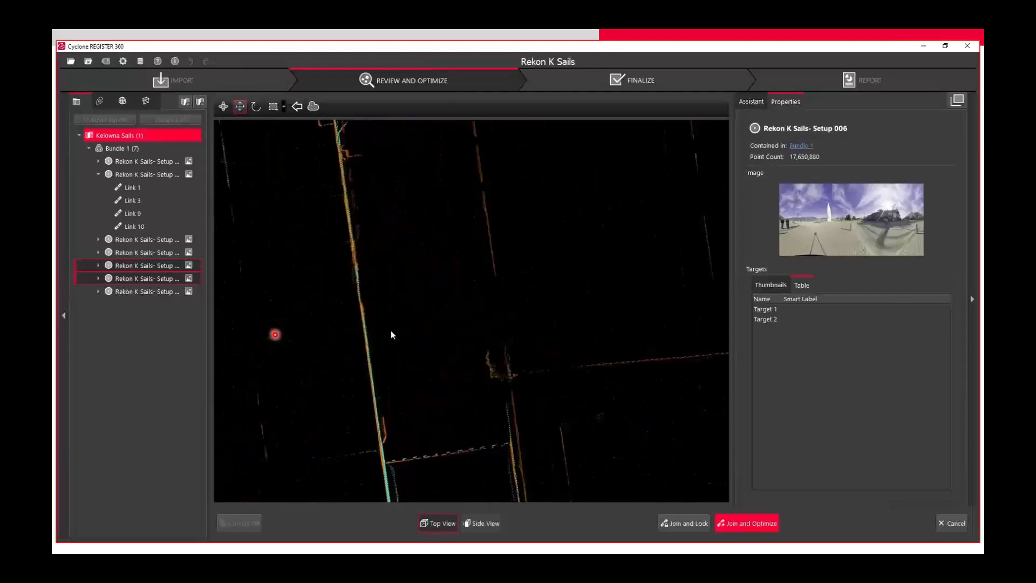
{"action": "left_click_drag", "start_coordinate": [397, 330], "coordinate": [391, 332]}
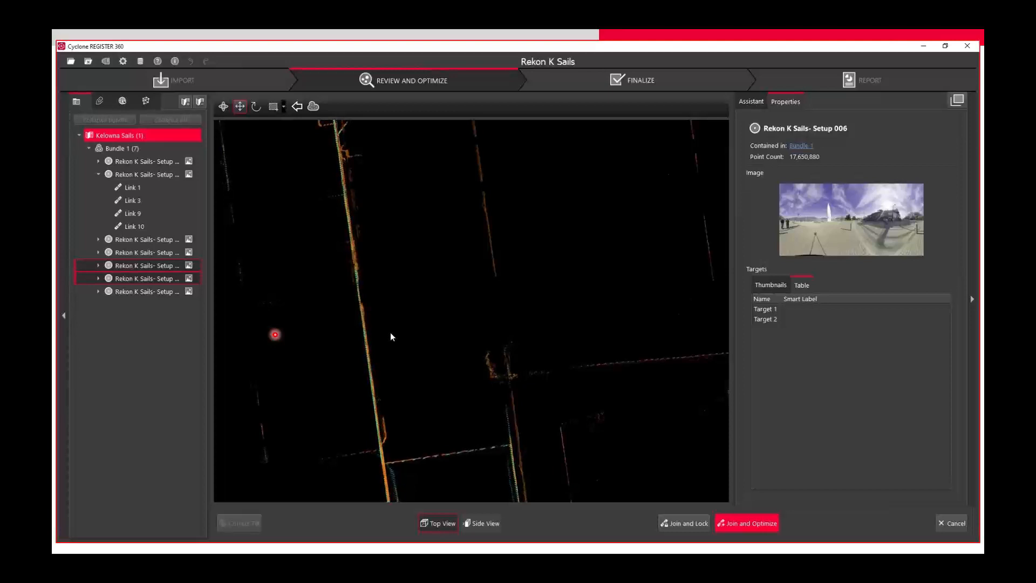
- Examine the top-view overlap along the building and at the sculpture's circular wall and its small protruding post
{"action": "middle_click_drag", "start_coordinate": [335, 384], "coordinate": [520, 282]}
{"action": "scroll", "coordinate": [327, 348], "scroll_direction": "down", "scroll_amount": 2}
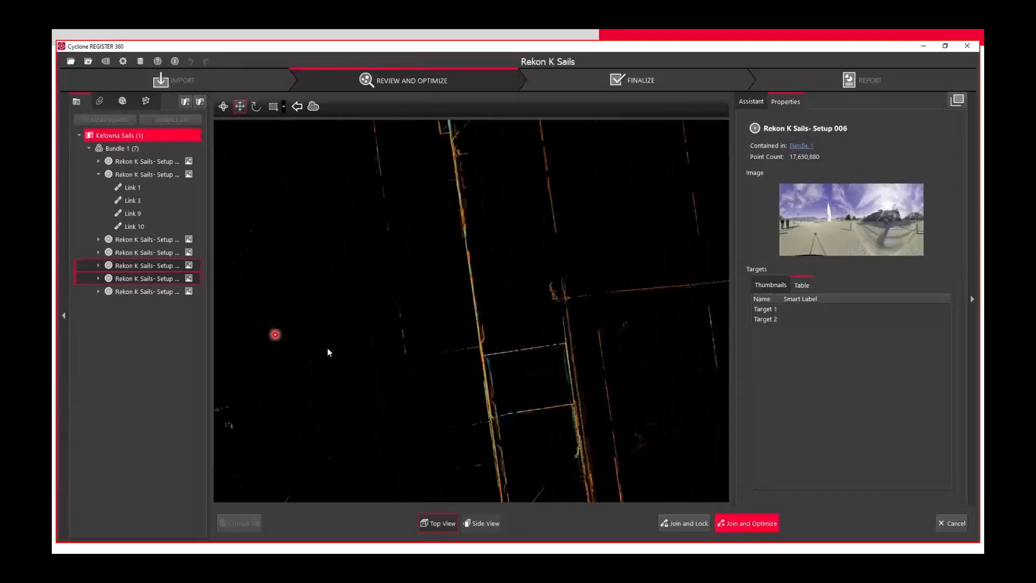
{"action": "scroll", "coordinate": [327, 348], "scroll_direction": "down", "scroll_amount": 2}
{"action": "middle_click_drag", "start_coordinate": [327, 348], "coordinate": [731, 242]}
{"action": "scroll", "coordinate": [363, 335], "scroll_direction": "down", "scroll_amount": 2}
{"action": "middle_click_drag", "start_coordinate": [363, 335], "coordinate": [493, 328]}
{"action": "scroll", "coordinate": [421, 330], "scroll_direction": "down", "scroll_amount": 4}
{"action": "scroll", "coordinate": [465, 326], "scroll_direction": "up", "scroll_amount": 5}
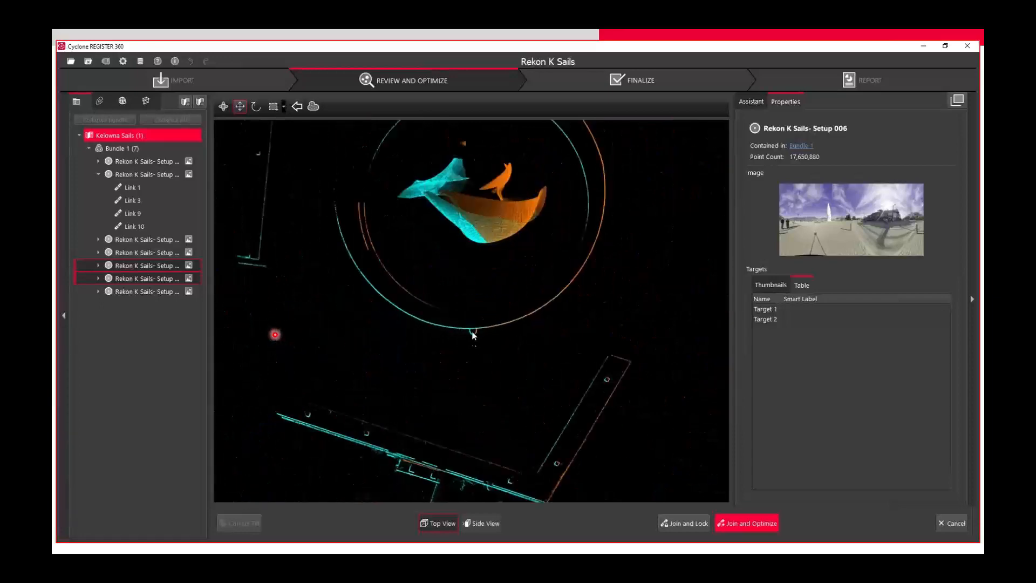
{"action": "scroll", "coordinate": [473, 334], "scroll_direction": "up", "scroll_amount": 5}
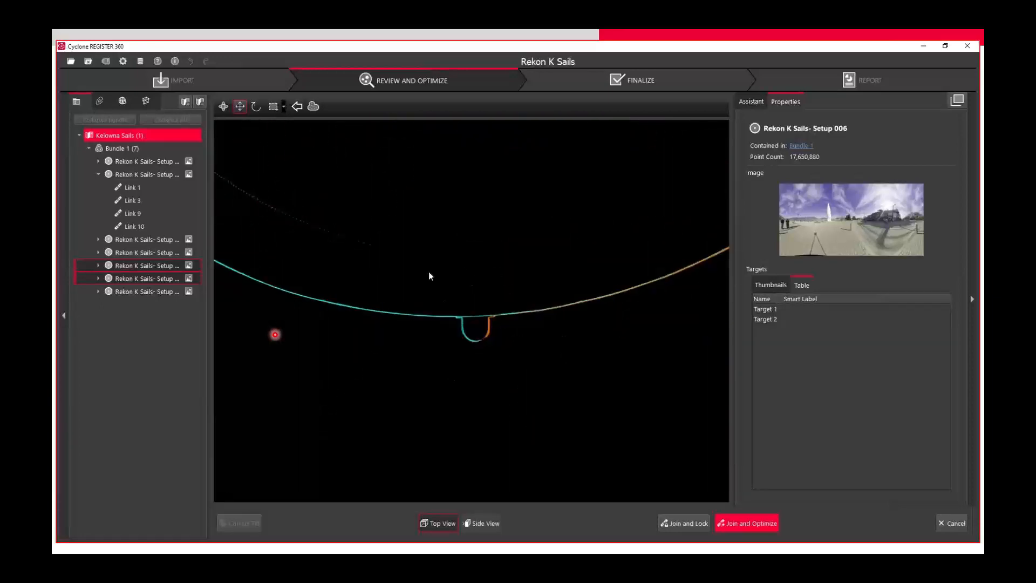
- Examine the two clouds in side view, comparing their overlap at the sail's tip, the ground line and the surrounding buildings
{"action": "left_click", "coordinate": [471, 522]}
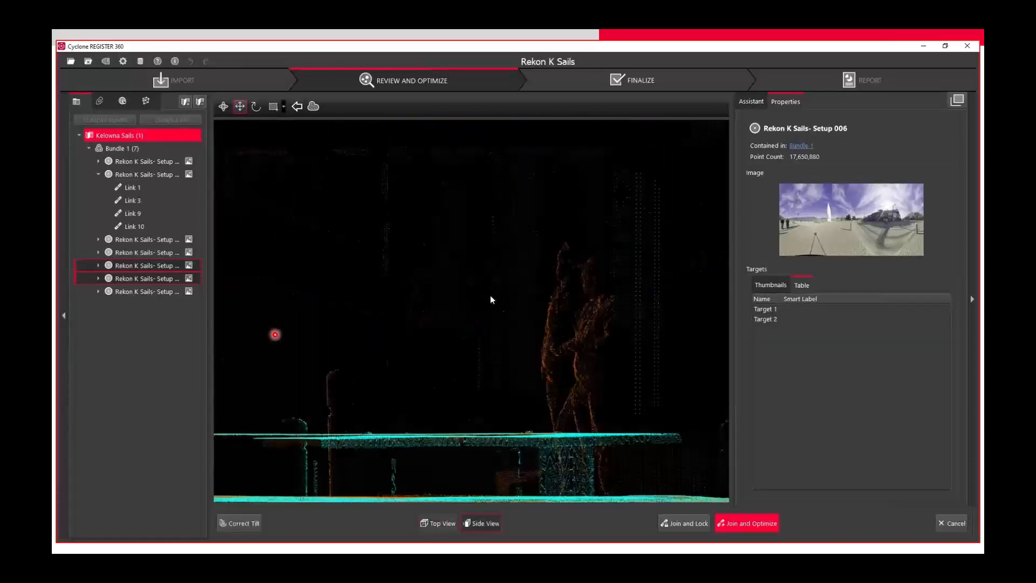
{"action": "scroll", "coordinate": [485, 324], "scroll_direction": "down", "scroll_amount": 8}
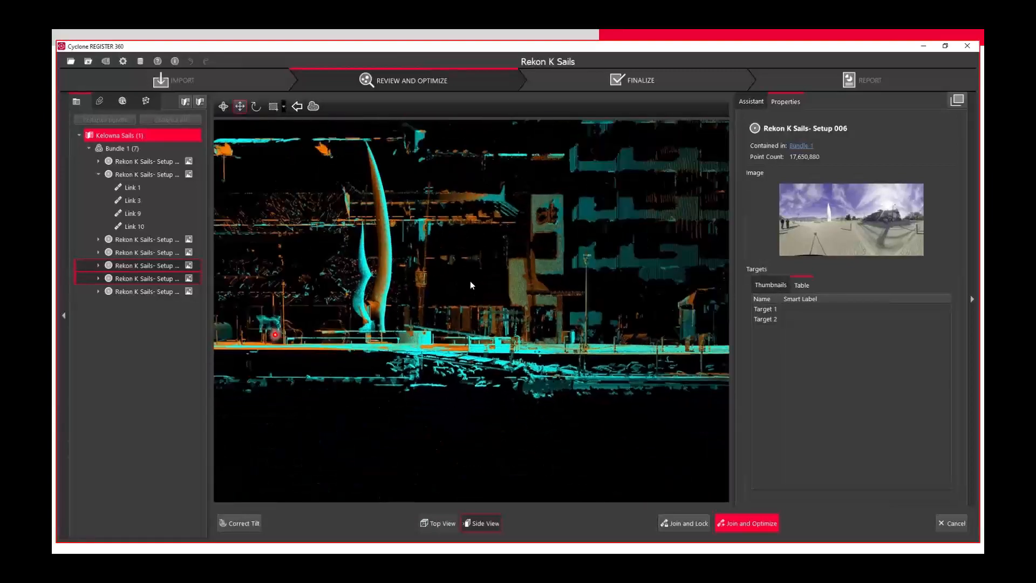
{"action": "left_click_drag", "start_coordinate": [470, 284], "coordinate": [555, 351]}
{"action": "scroll", "coordinate": [453, 218], "scroll_direction": "up", "scroll_amount": 3}
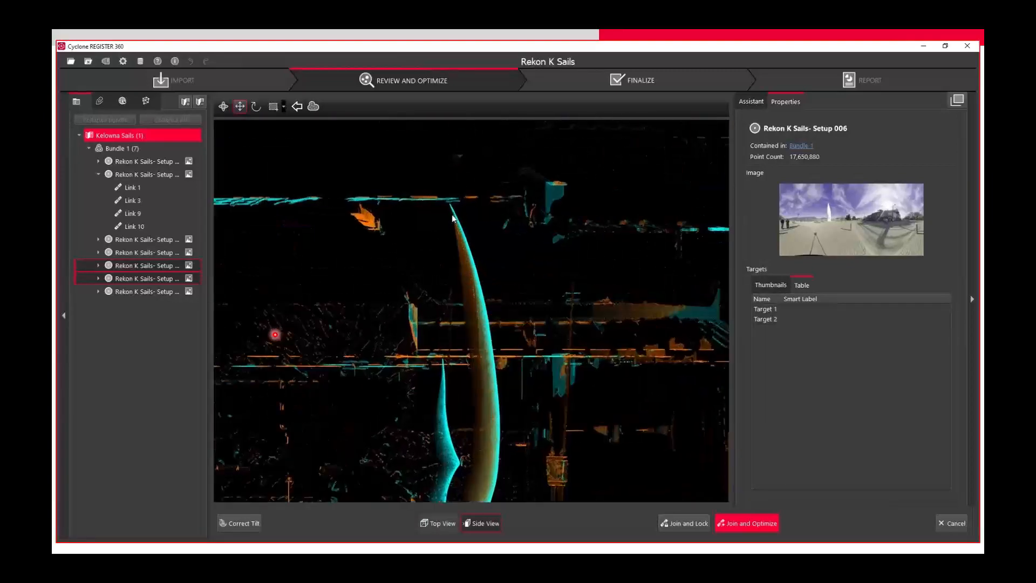
{"action": "scroll", "coordinate": [452, 218], "scroll_direction": "up", "scroll_amount": 3}
{"action": "scroll", "coordinate": [532, 277], "scroll_direction": "down", "scroll_amount": 4}
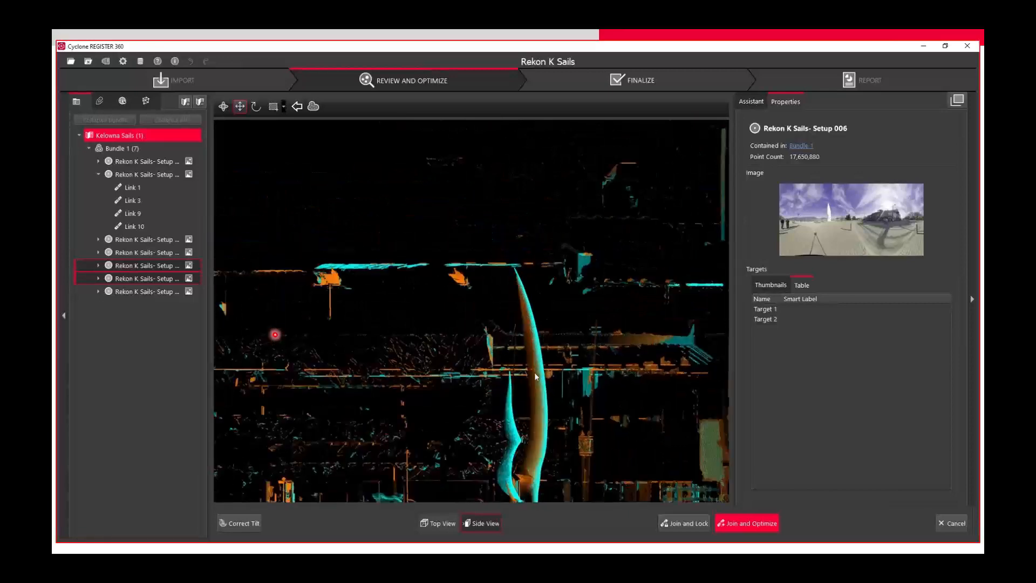
{"action": "scroll", "coordinate": [535, 376], "scroll_direction": "down", "scroll_amount": 3}
{"action": "left_click_drag", "start_coordinate": [583, 471], "coordinate": [567, 356]}
{"action": "scroll", "coordinate": [403, 370], "scroll_direction": "up", "scroll_amount": 3}
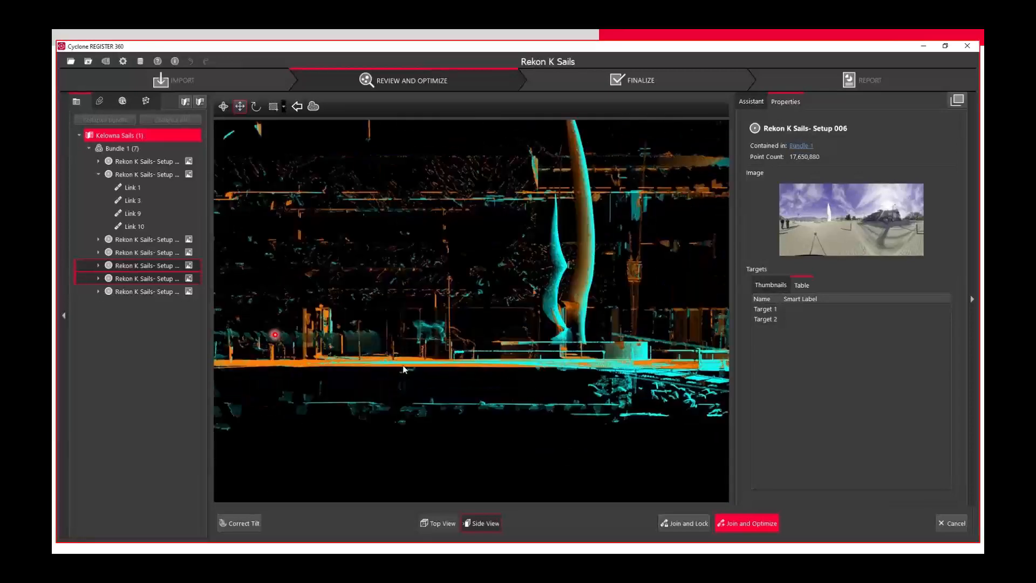
{"action": "scroll", "coordinate": [404, 369], "scroll_direction": "up", "scroll_amount": 4}
{"action": "scroll", "coordinate": [618, 349], "scroll_direction": "down", "scroll_amount": 5}
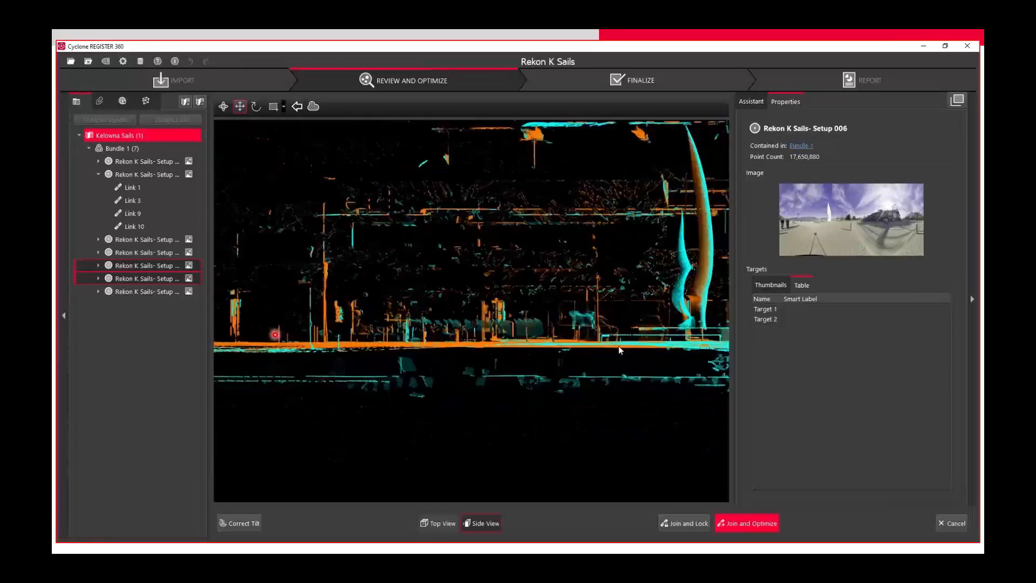
{"action": "scroll", "coordinate": [619, 350], "scroll_direction": "down", "scroll_amount": 3}
{"action": "left_click_drag", "start_coordinate": [651, 321], "coordinate": [446, 363]}
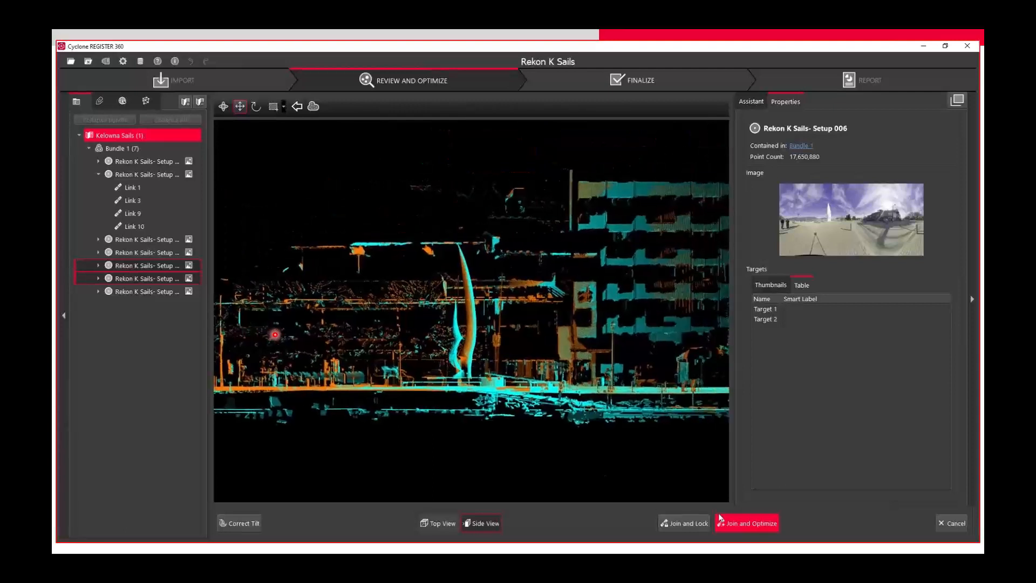
- Join and optimize the two setups and accept the cloud registration results
{"action": "left_click", "coordinate": [747, 523]}
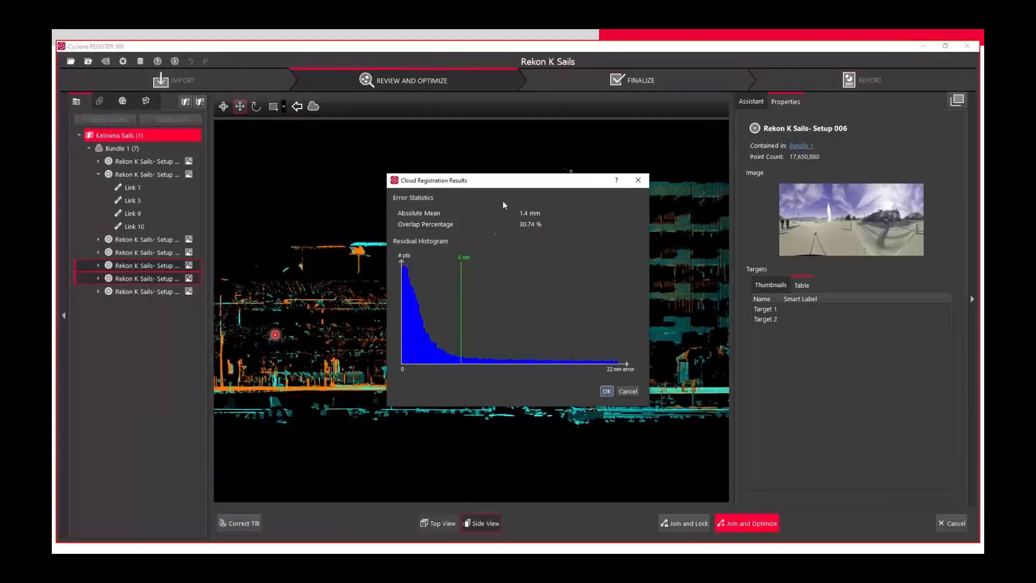
{"action": "left_click", "coordinate": [607, 391]}
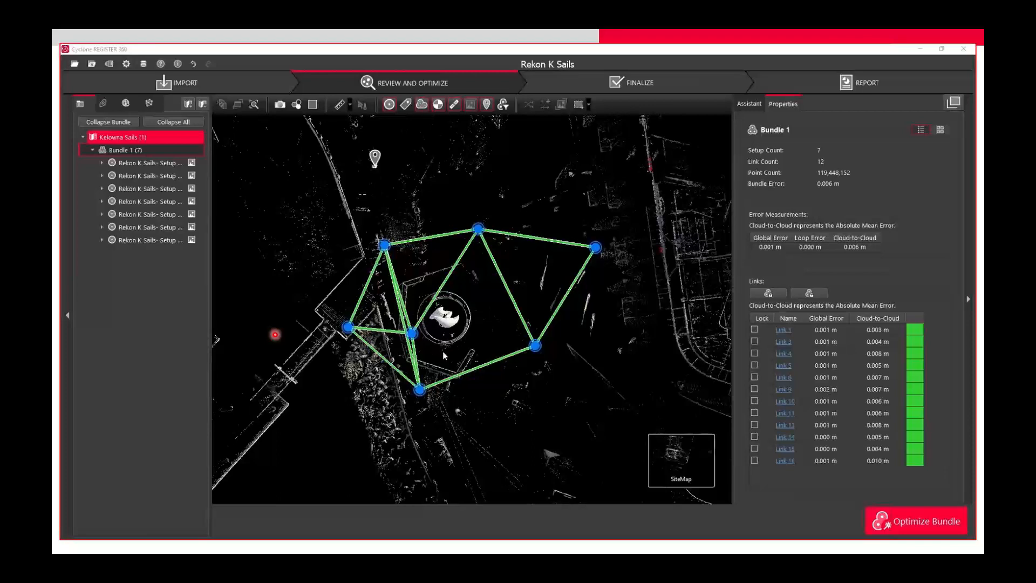
- Switch from the site map to the Bundle Cloud and inspect the sail sculpture and linked setups in 3D
{"action": "mouse_move", "coordinate": [697, 461]}
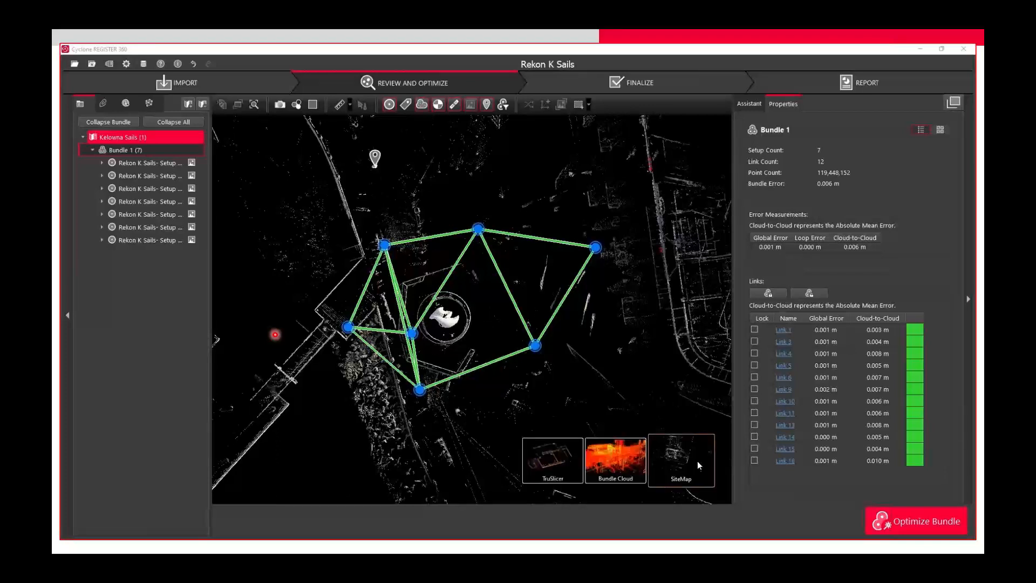
{"action": "left_click", "coordinate": [602, 465]}
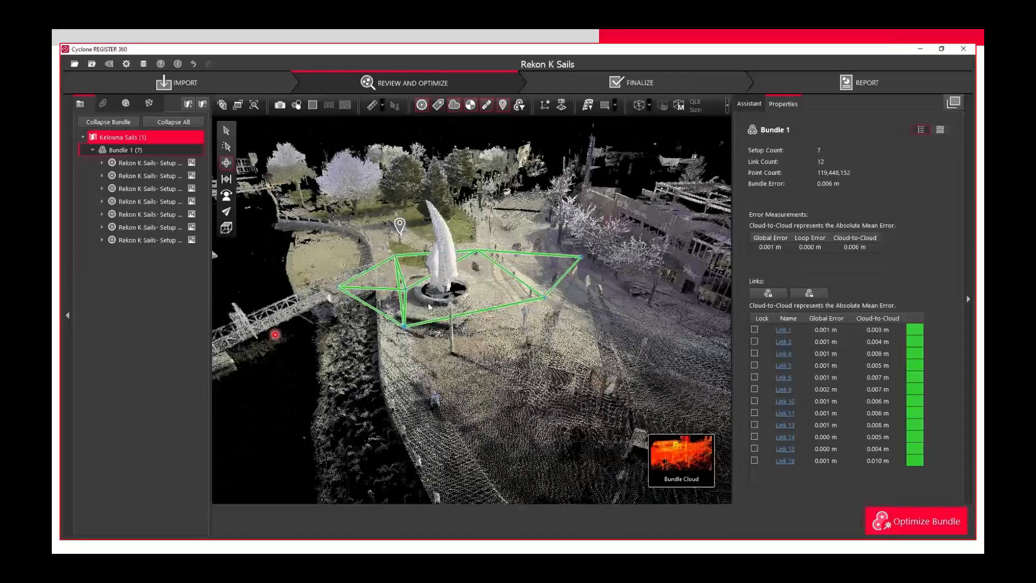
{"action": "left_click_drag", "start_coordinate": [418, 311], "coordinate": [373, 335]}
{"action": "right_click_drag", "start_coordinate": [345, 316], "coordinate": [537, 369]}
{"action": "scroll", "coordinate": [537, 369], "scroll_direction": "up", "scroll_amount": 5}
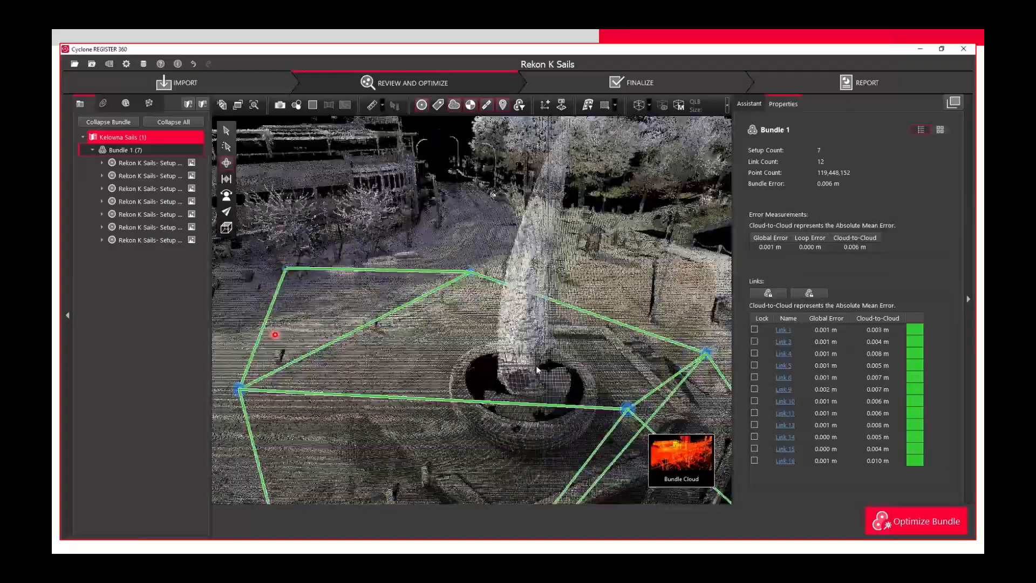
{"action": "left_click_drag", "start_coordinate": [537, 370], "coordinate": [526, 387]}
{"action": "scroll", "coordinate": [519, 399], "scroll_direction": "down", "scroll_amount": 5}
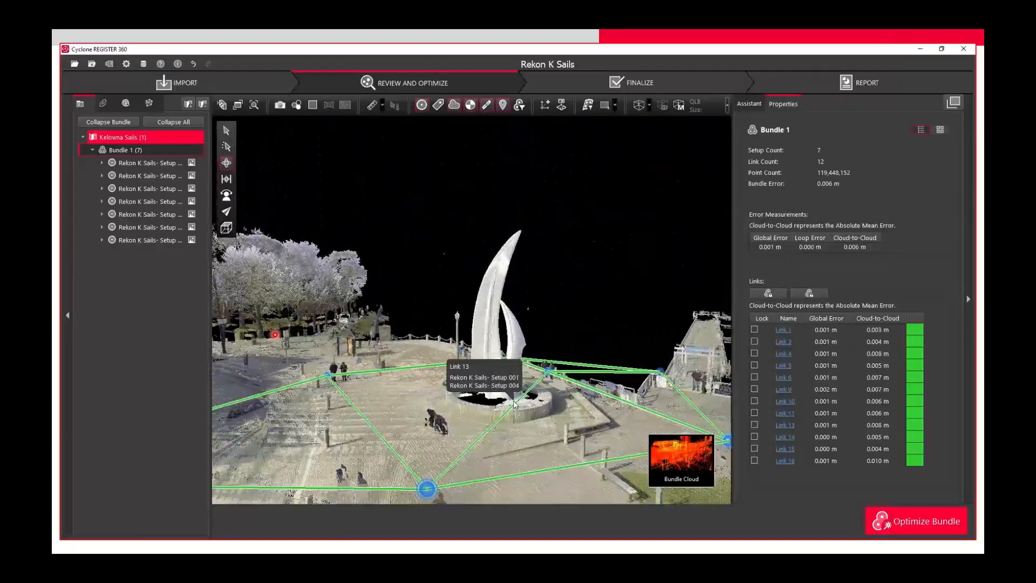
- Create a quick limit box at the base of the sail sculpture and raise its top face above the sail's tip
{"action": "left_click", "coordinate": [649, 105]}
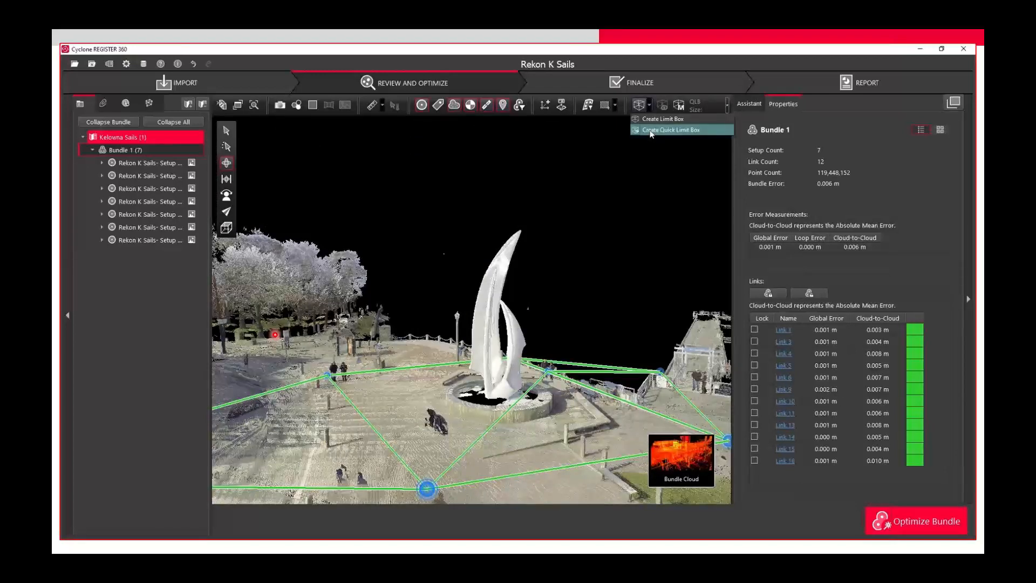
{"action": "left_click", "coordinate": [651, 131]}
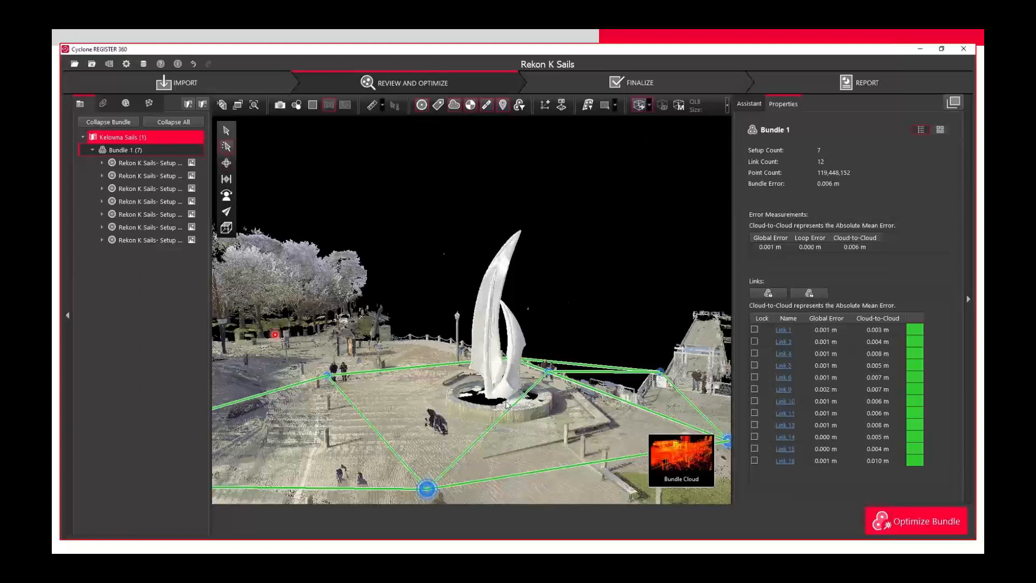
{"action": "left_click", "coordinate": [506, 404]}
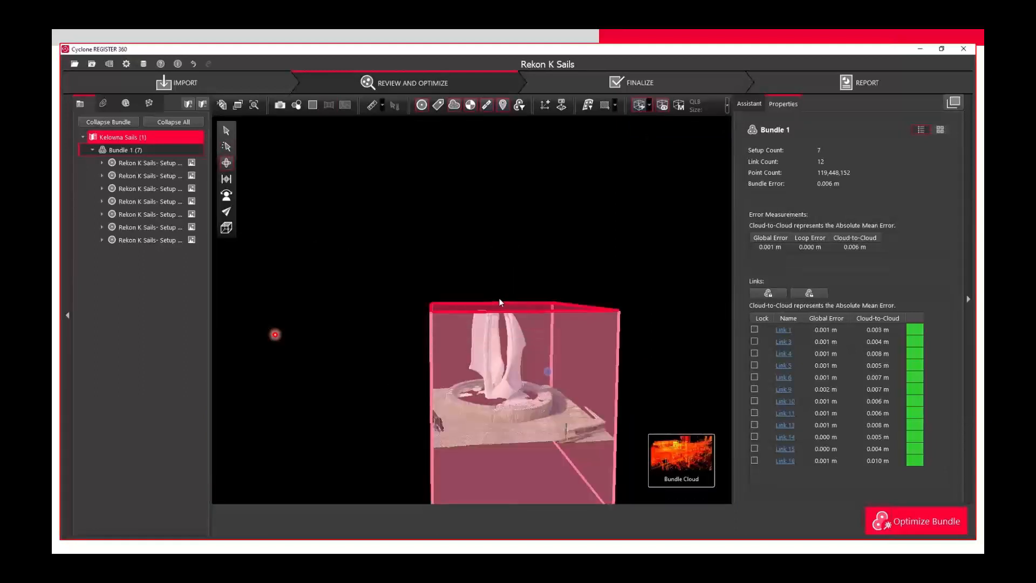
{"action": "left_click_drag", "start_coordinate": [500, 302], "coordinate": [501, 211]}
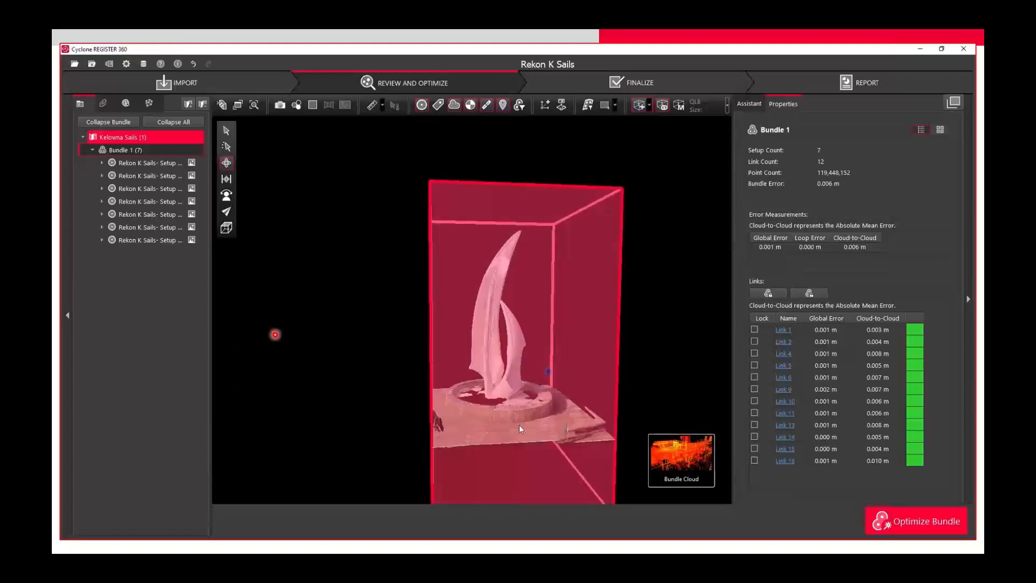
- Tighten the limit box's sides around the sculpture's round base and raise its bottom face to just below the ground
{"action": "mouse_move", "coordinate": [429, 397]}
{"action": "left_mouse_down"}
{"action": "mouse_move", "coordinate": [361, 381]}
{"action": "mouse_move", "coordinate": [381, 358]}
{"action": "mouse_move", "coordinate": [368, 357]}
{"action": "mouse_move", "coordinate": [438, 398]}
{"action": "mouse_move", "coordinate": [464, 398]}
{"action": "mouse_move", "coordinate": [433, 360]}
{"action": "left_mouse_up"}
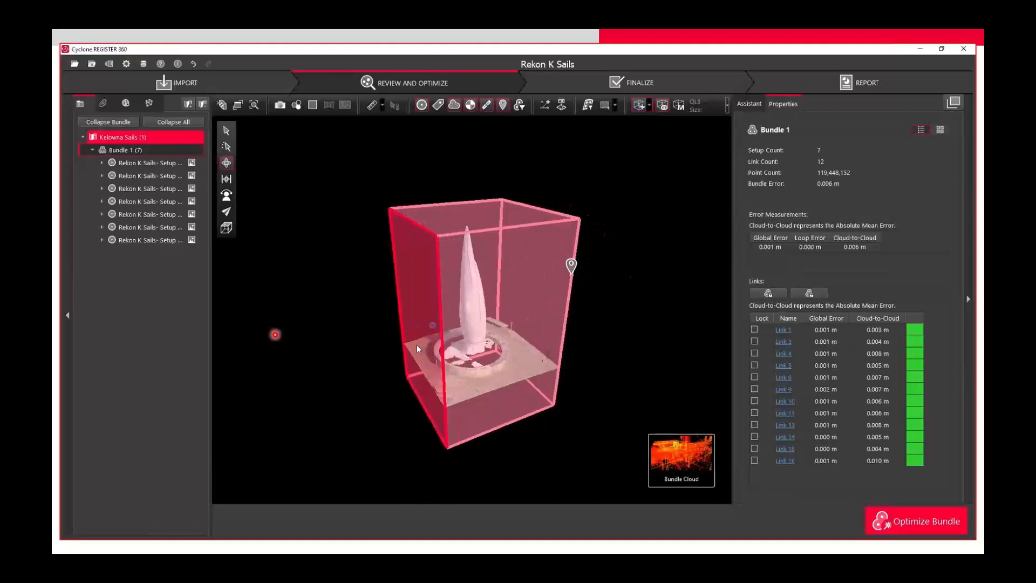
{"action": "left_click_drag", "start_coordinate": [431, 308], "coordinate": [435, 281]}
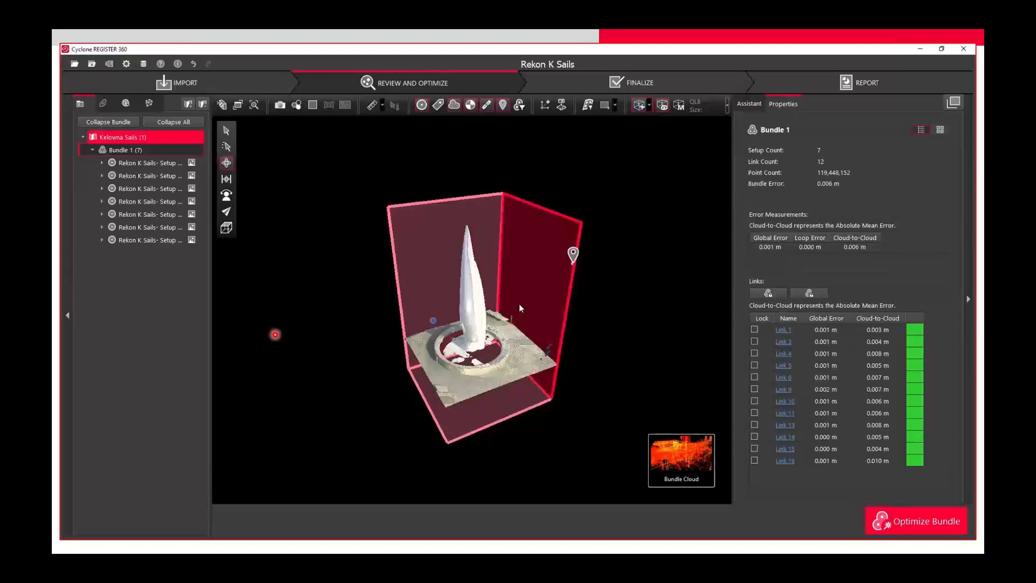
{"action": "left_click_drag", "start_coordinate": [536, 307], "coordinate": [500, 364]}
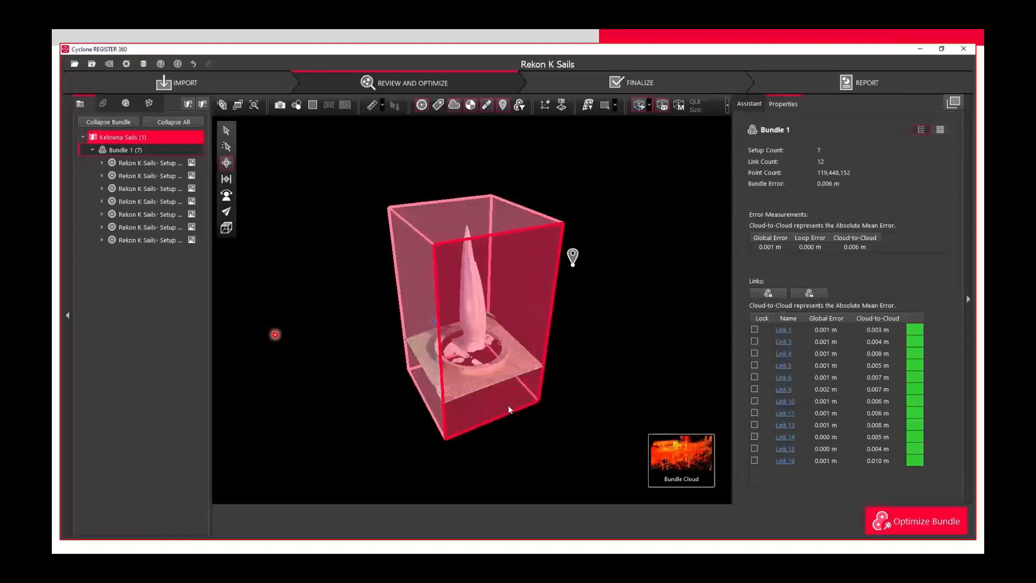
{"action": "mouse_move", "coordinate": [512, 432]}
{"action": "right_mouse_down"}
{"action": "mouse_move", "coordinate": [542, 501]}
{"action": "mouse_move", "coordinate": [514, 413]}
{"action": "mouse_move", "coordinate": [520, 377]}
{"action": "mouse_move", "coordinate": [471, 361]}
{"action": "right_mouse_up"}
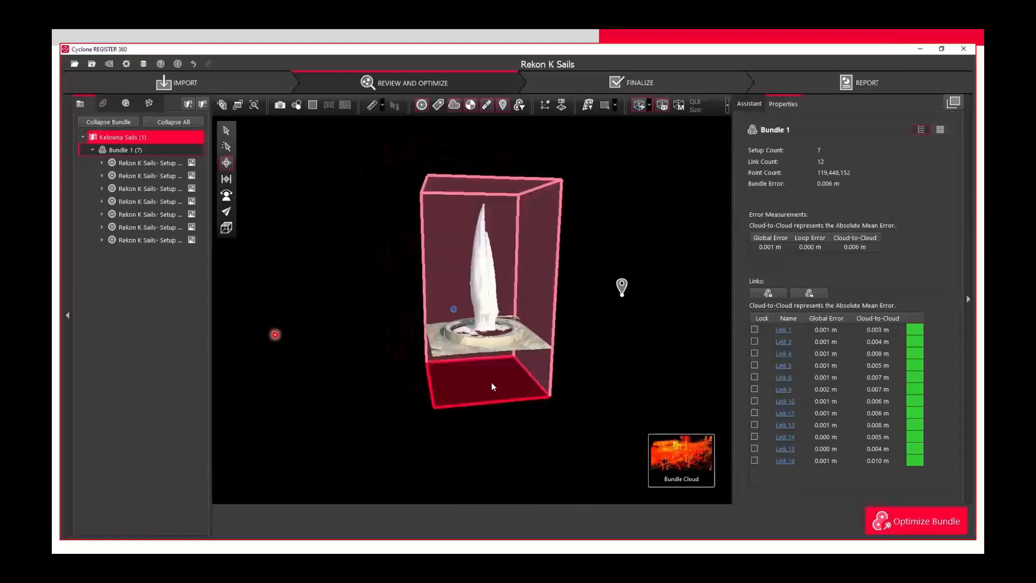
{"action": "left_click_drag", "start_coordinate": [495, 389], "coordinate": [501, 354]}
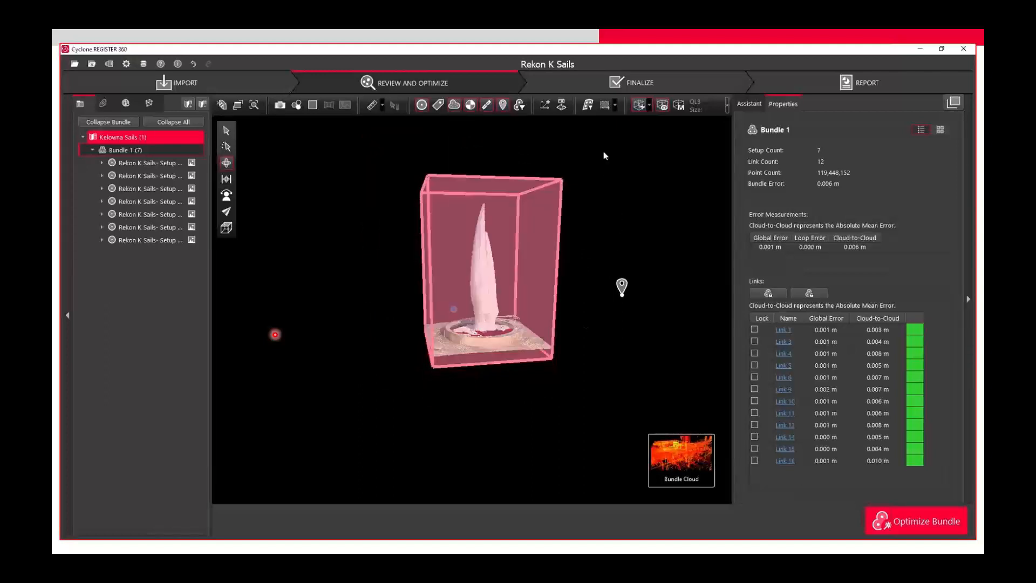
- Save the current limit box in the Limit Box Manager and name it Sails
{"action": "left_click", "coordinate": [678, 105]}
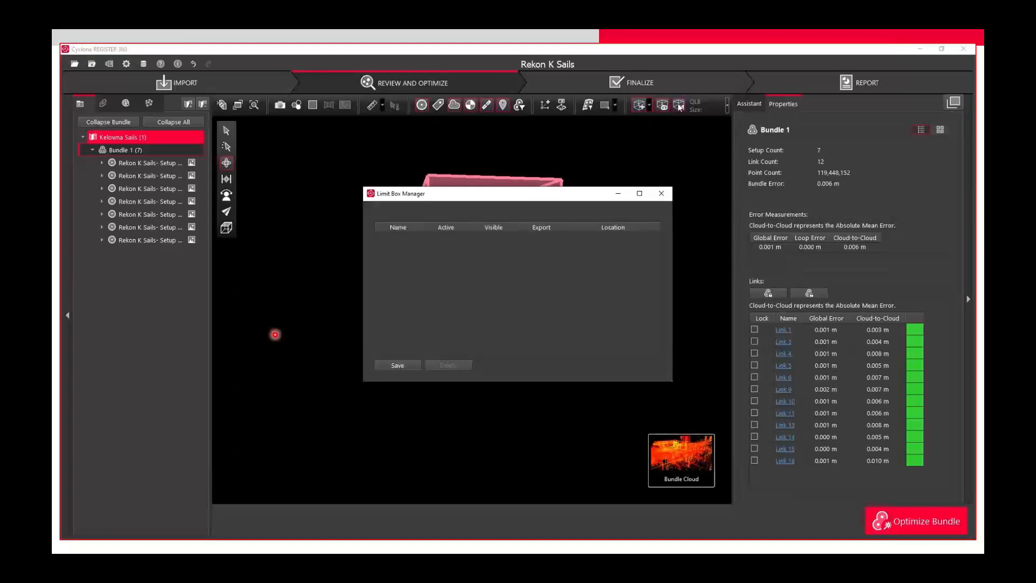
{"action": "left_click", "coordinate": [397, 366]}
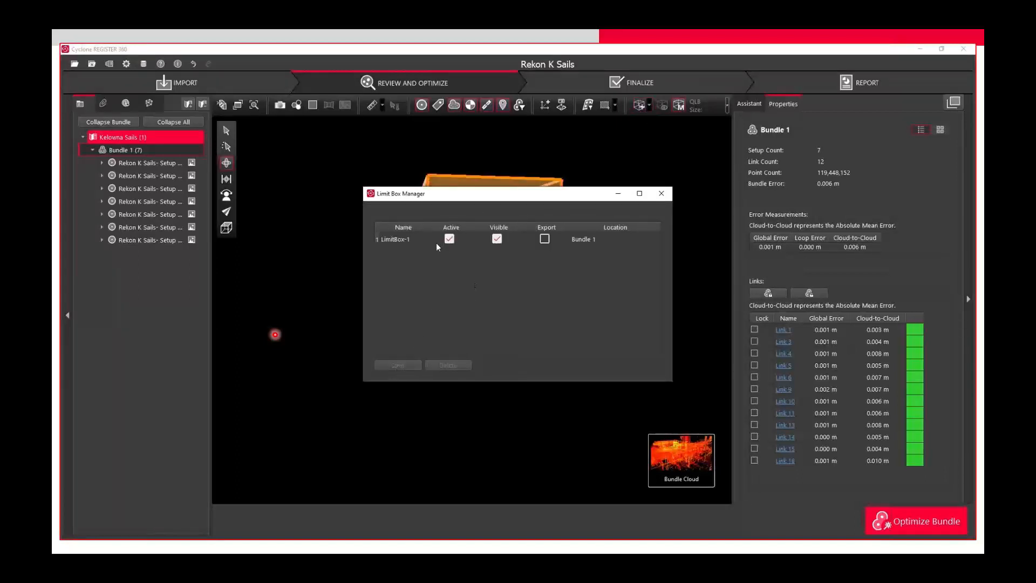
{"action": "left_click", "coordinate": [415, 241]}
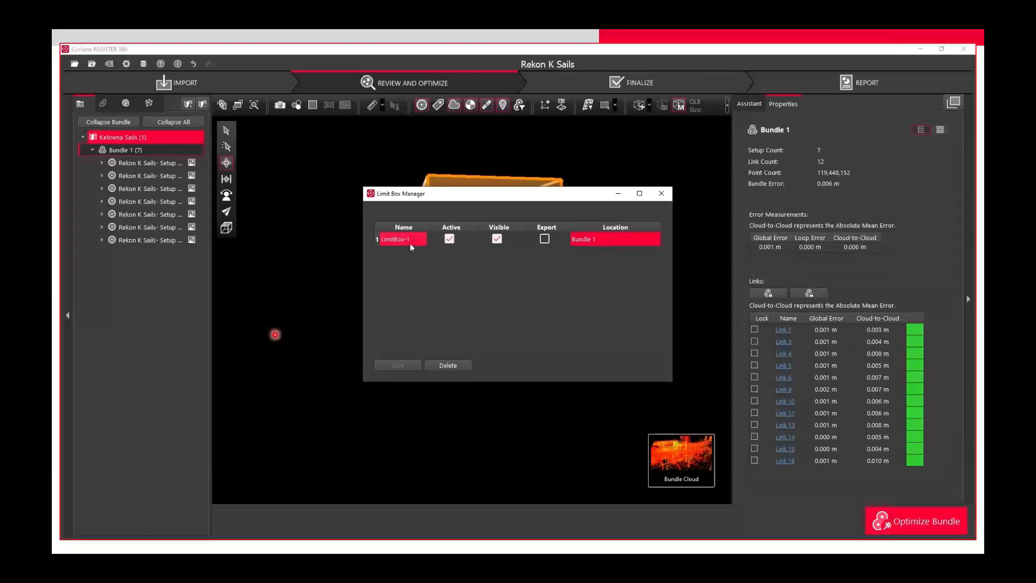
{"action": "type", "text": "Sails"}
{"action": "key", "text": "Return"}
{"action": "left_click", "coordinate": [545, 240]}
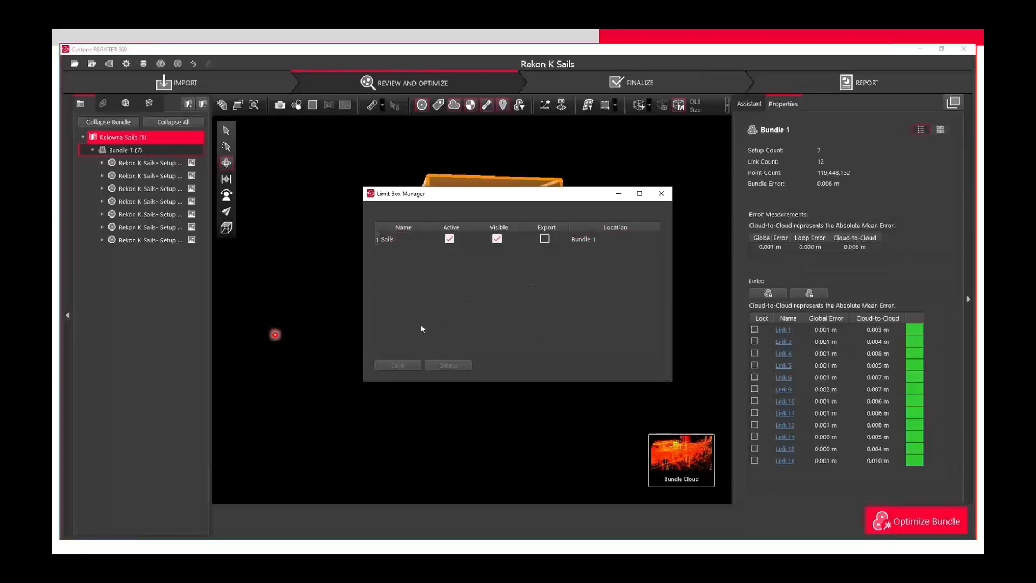
{"action": "left_click", "coordinate": [667, 191]}
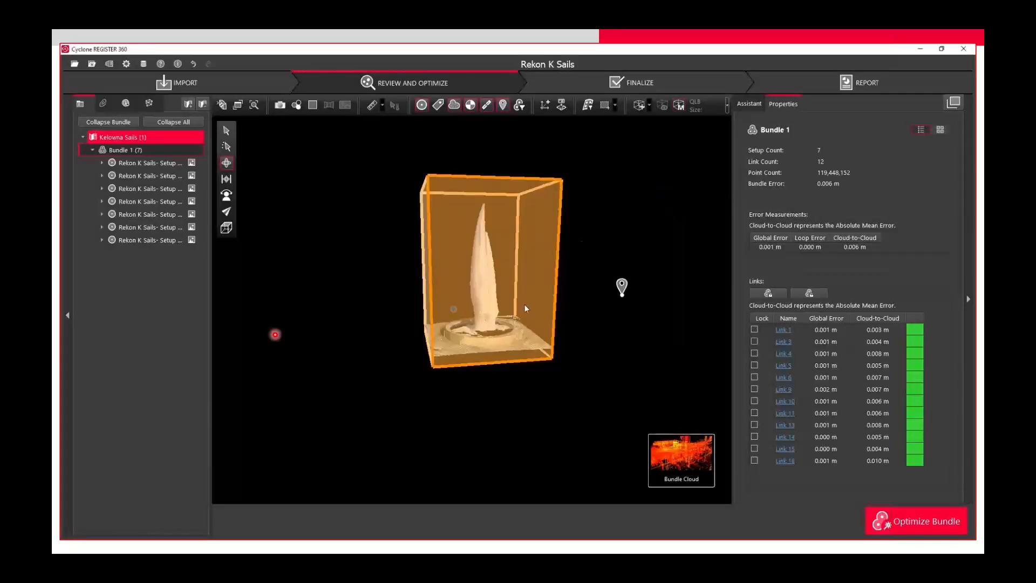
- Deactivate the Sails limit box and view the full point cloud around the sculpture
{"action": "left_click", "coordinate": [679, 105]}
{"action": "left_click", "coordinate": [450, 238]}
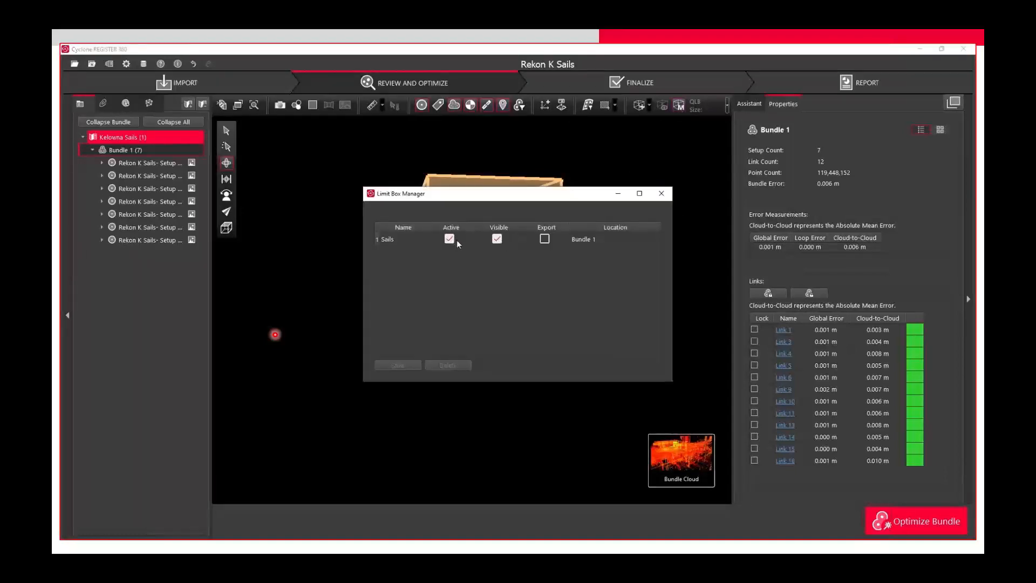
{"action": "left_click", "coordinate": [661, 193]}
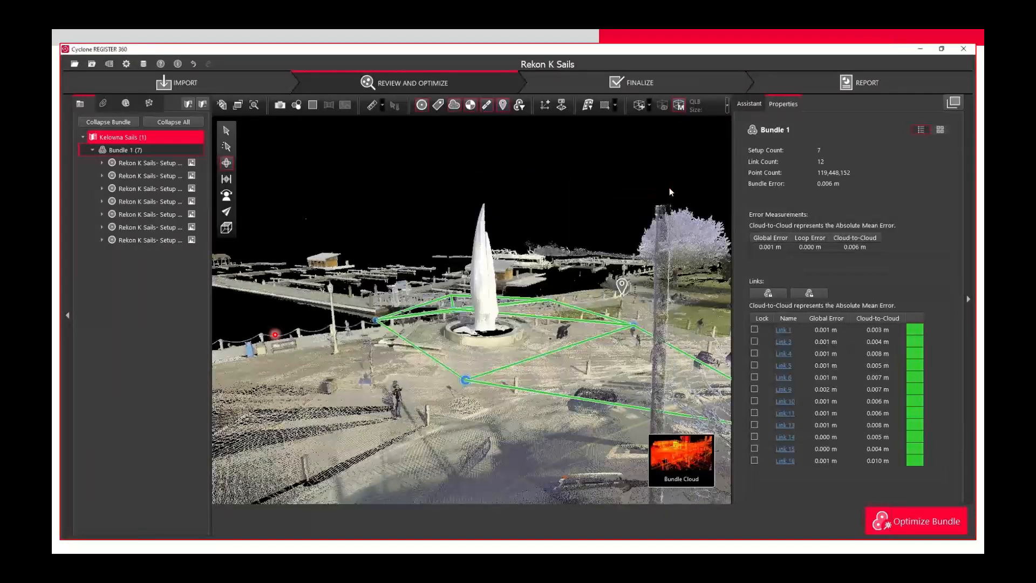
{"action": "left_click_drag", "start_coordinate": [600, 388], "coordinate": [519, 339]}
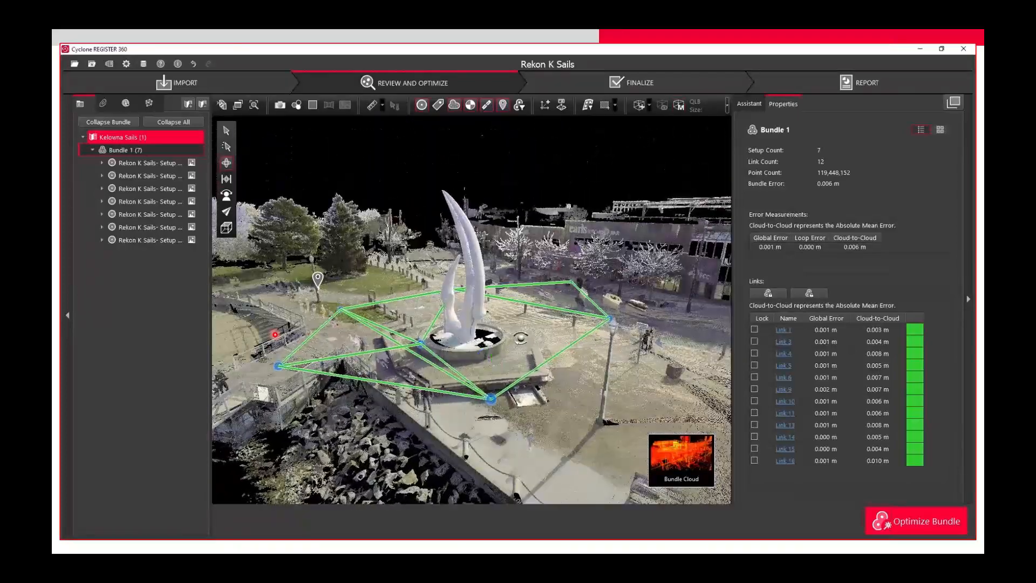
- Reactivate the Sails limit box, leaving its frame hidden, and move the Limit Box Manager clear of the isolated sculpture
{"action": "left_click", "coordinate": [678, 104]}
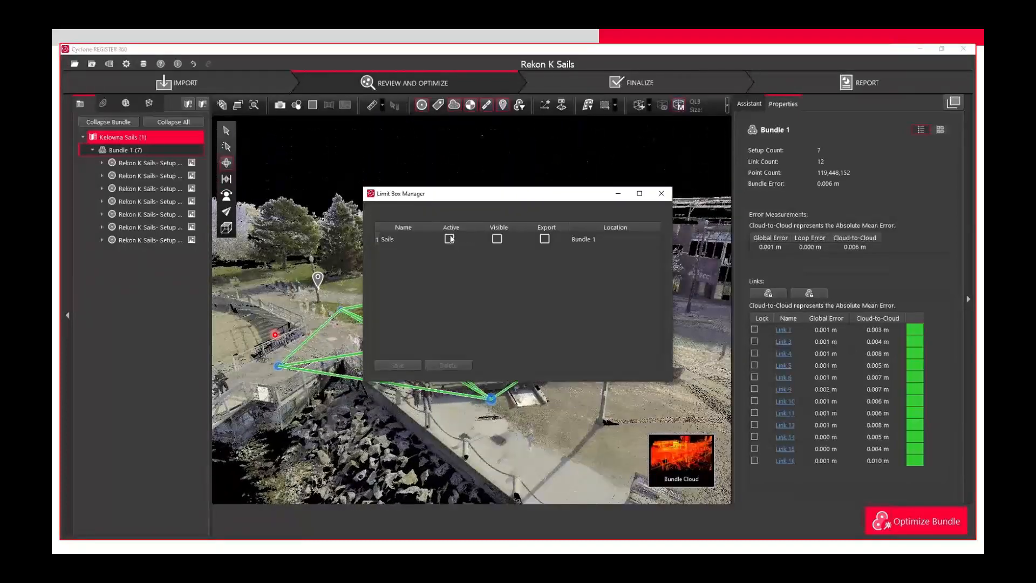
{"action": "left_click", "coordinate": [450, 239]}
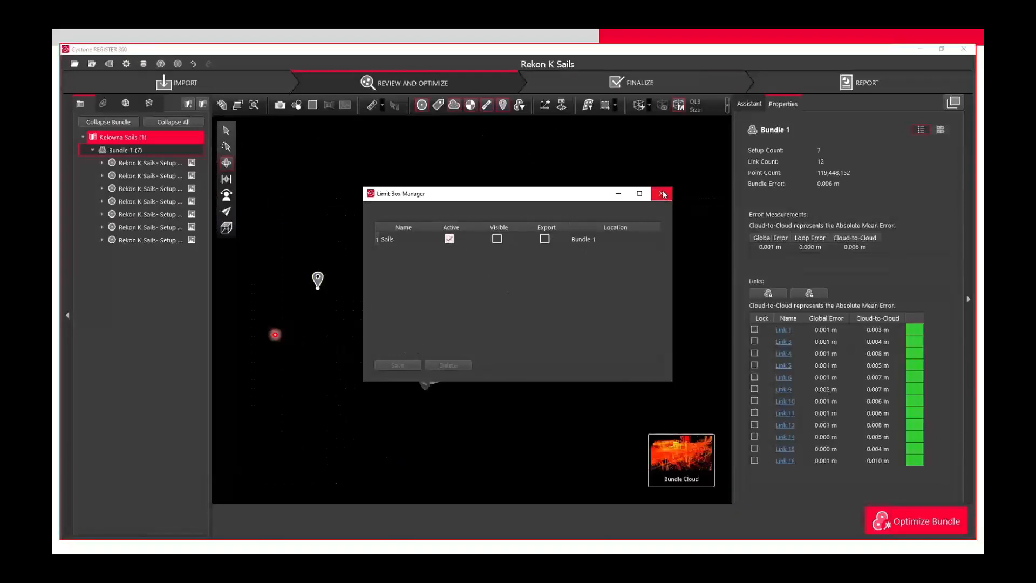
{"action": "left_click_drag", "start_coordinate": [545, 194], "coordinate": [865, 325]}
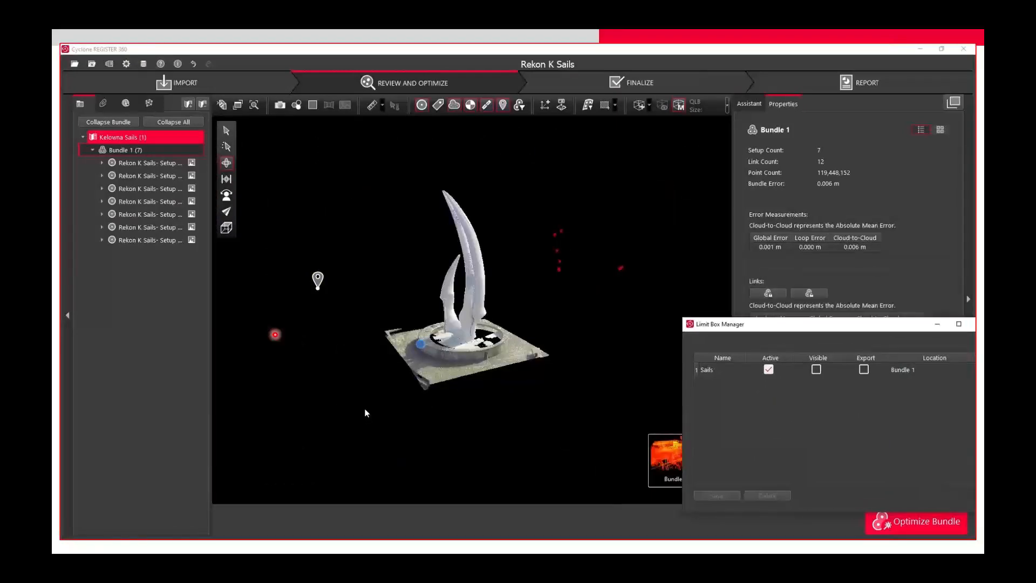
{"action": "left_click_drag", "start_coordinate": [365, 413], "coordinate": [337, 261]}
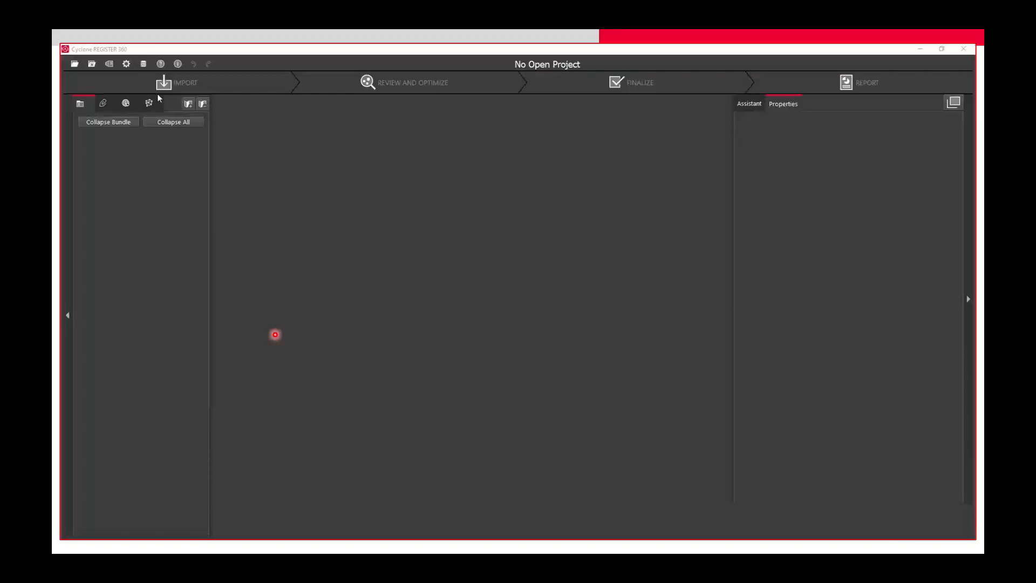
- Open the recent project House and Targets with Control for review and optimization
{"action": "left_click", "coordinate": [75, 64]}
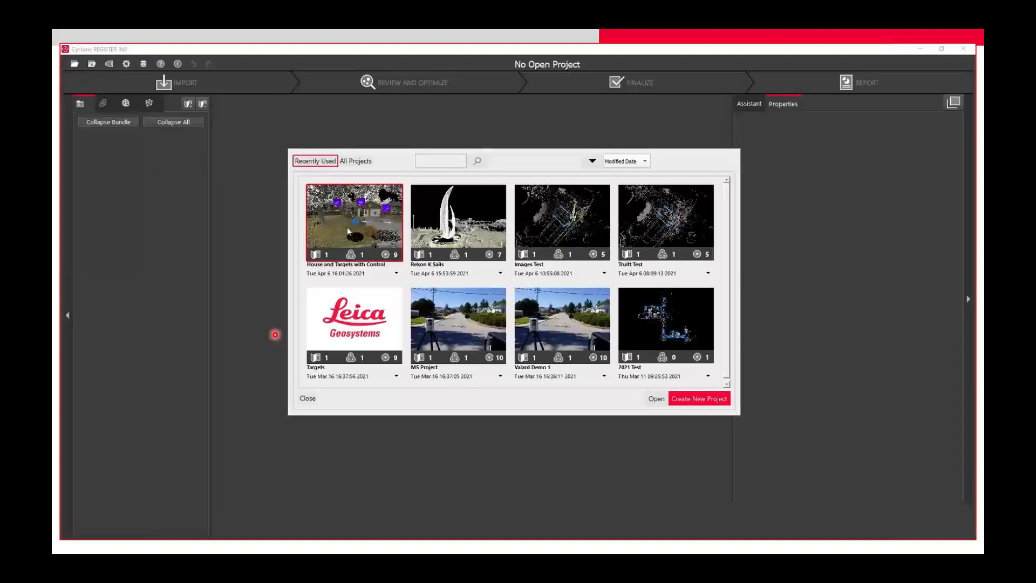
{"action": "left_click", "coordinate": [656, 398]}
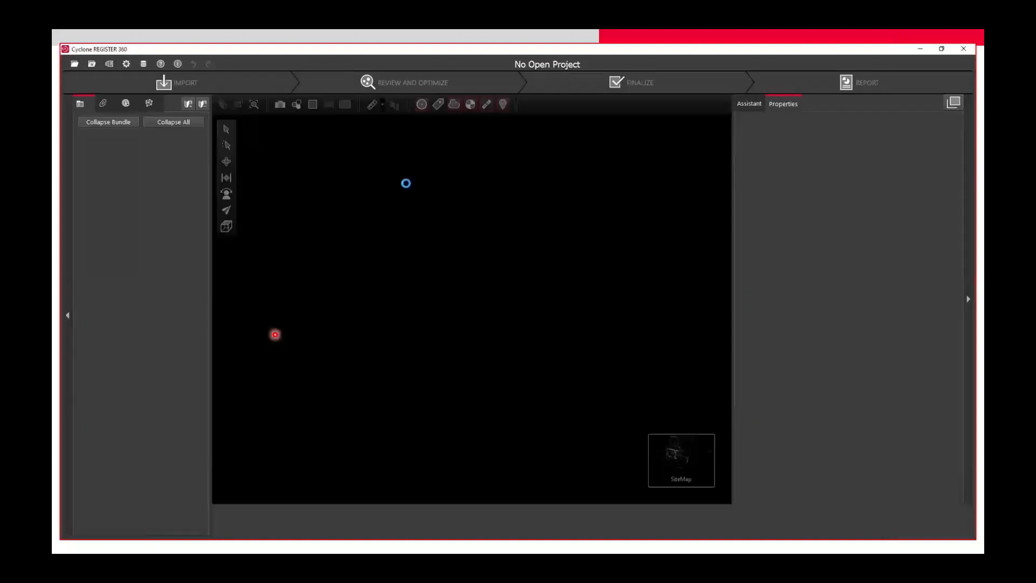
{"action": "left_click", "coordinate": [351, 80]}
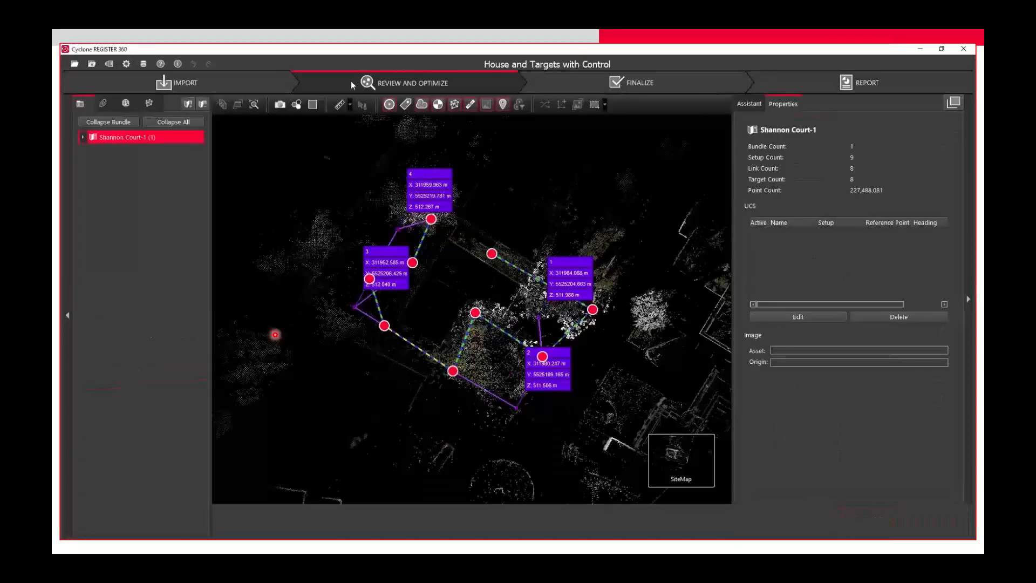
- Expand Shannon Court-1 and Bundle 1, and examine the bundle's links and the control constraints of AppliedControl 2
{"action": "left_click", "coordinate": [83, 137]}
{"action": "left_click", "coordinate": [93, 150]}
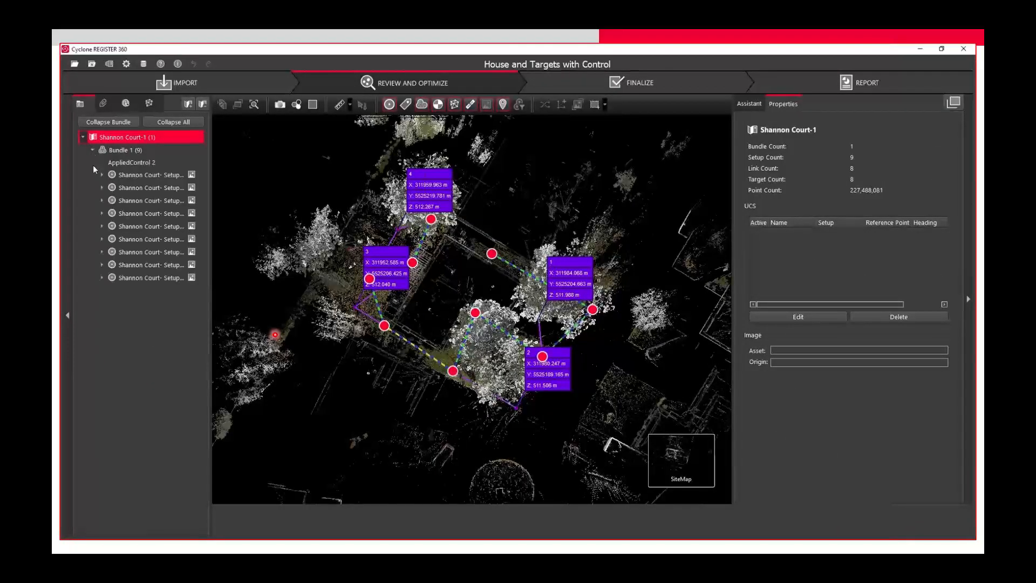
{"action": "left_click", "coordinate": [119, 151]}
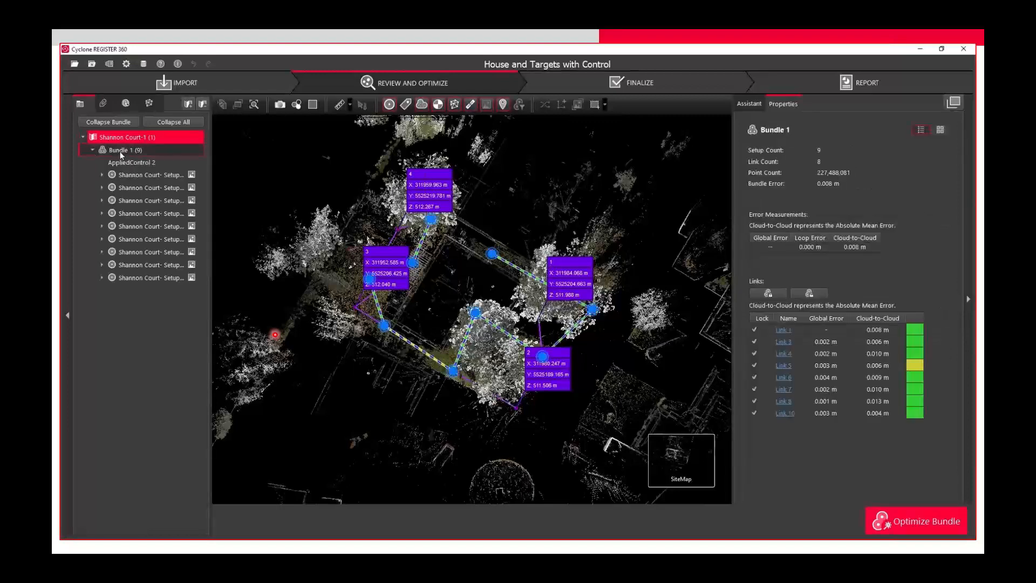
{"action": "scroll", "coordinate": [432, 280], "scroll_direction": "up", "scroll_amount": 2}
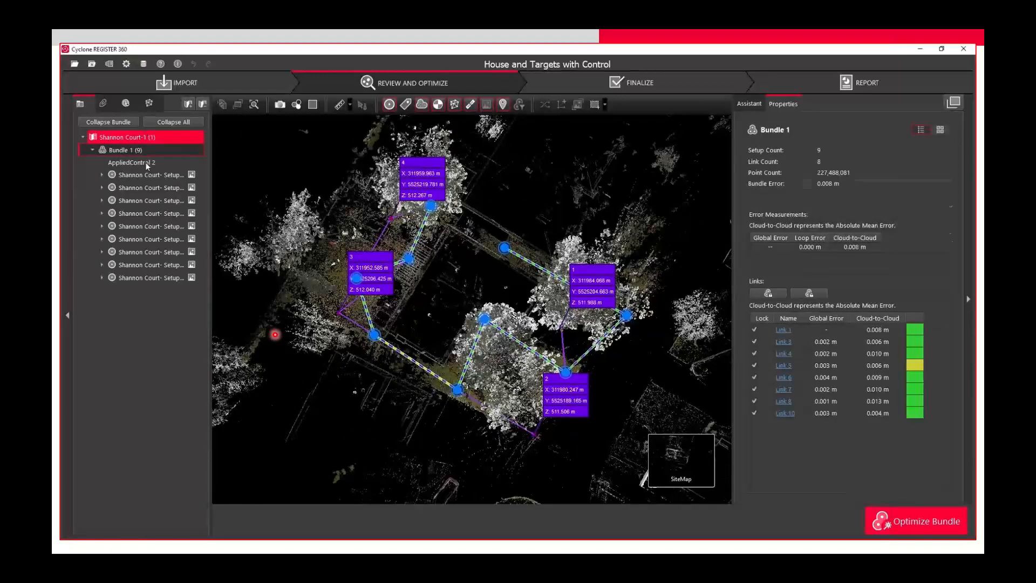
{"action": "left_click", "coordinate": [149, 164]}
{"action": "scroll", "coordinate": [463, 332], "scroll_direction": "down", "scroll_amount": 2}
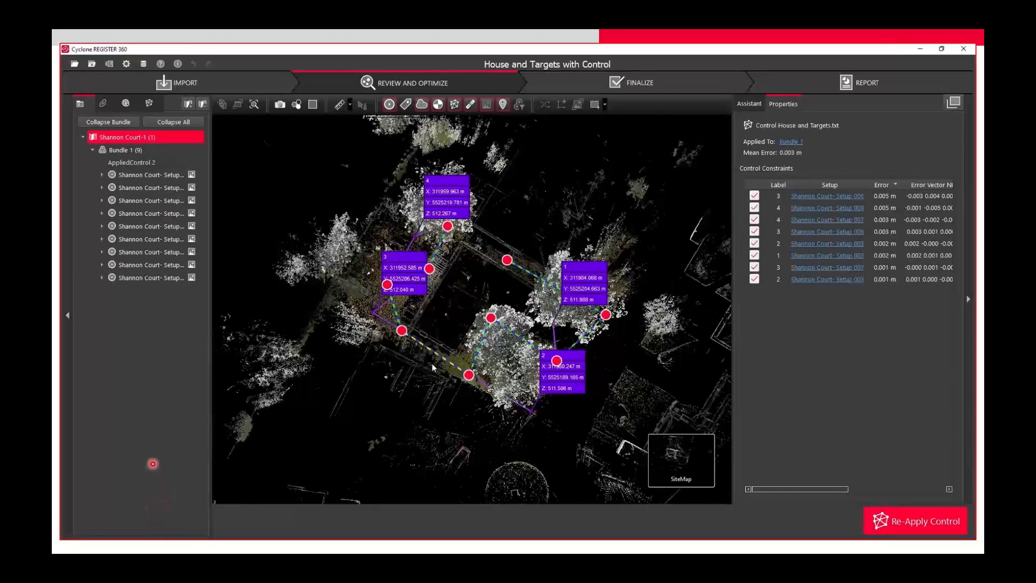
- Examine the coordinates, comments and layout of the control points in Control House and Targets.txt
{"action": "left_click", "coordinate": [148, 104]}
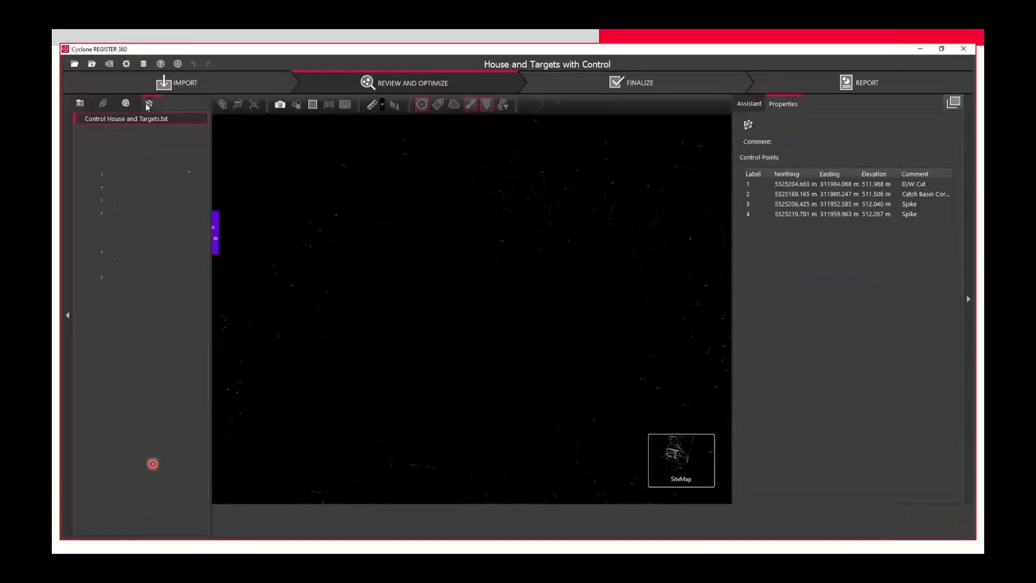
{"action": "scroll", "coordinate": [377, 264], "scroll_direction": "down", "scroll_amount": 2}
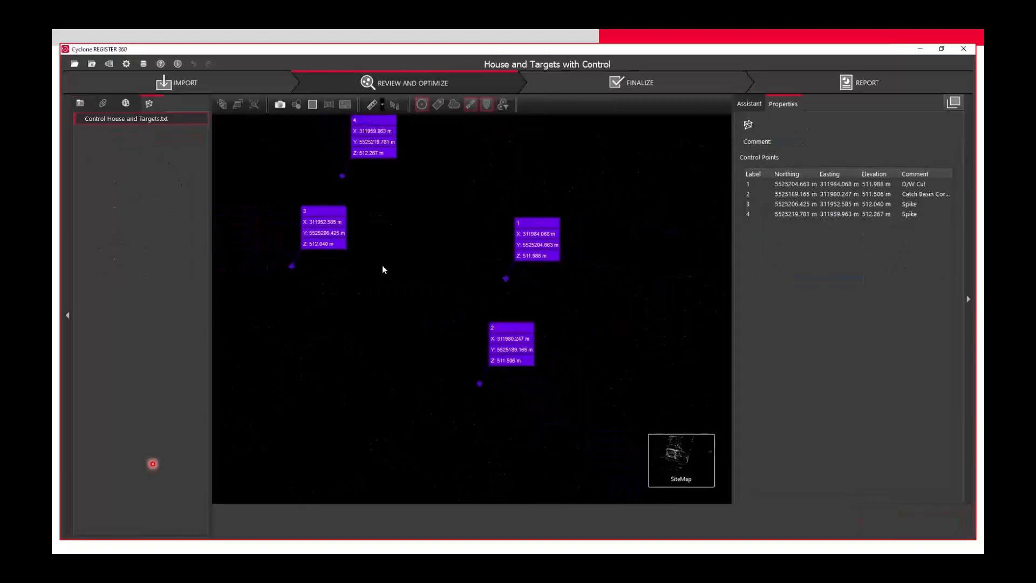
{"action": "middle_click_drag", "start_coordinate": [402, 230], "coordinate": [427, 270]}
{"action": "scroll", "coordinate": [432, 283], "scroll_direction": "down", "scroll_amount": 1}
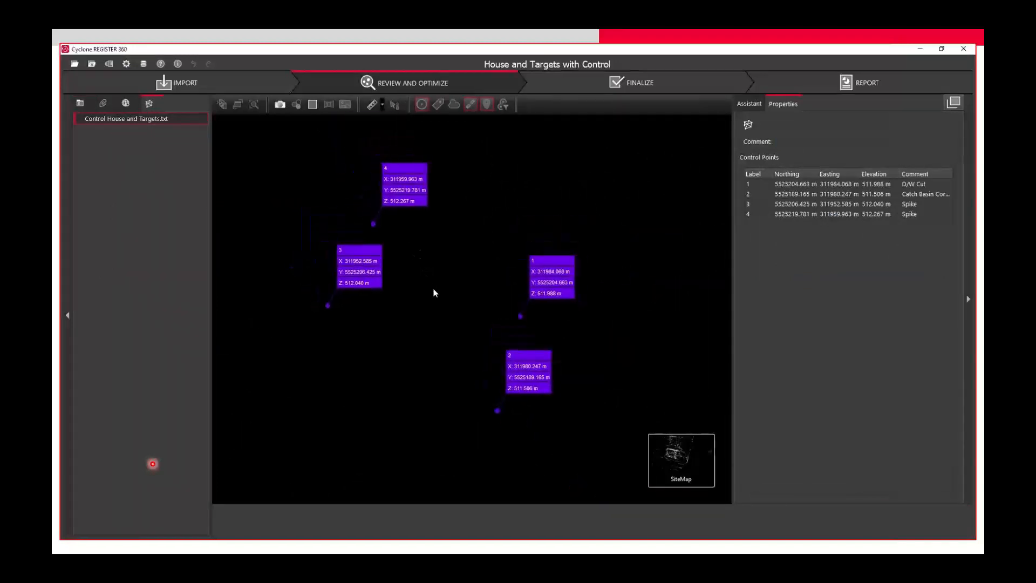
{"action": "left_click", "coordinate": [118, 100]}
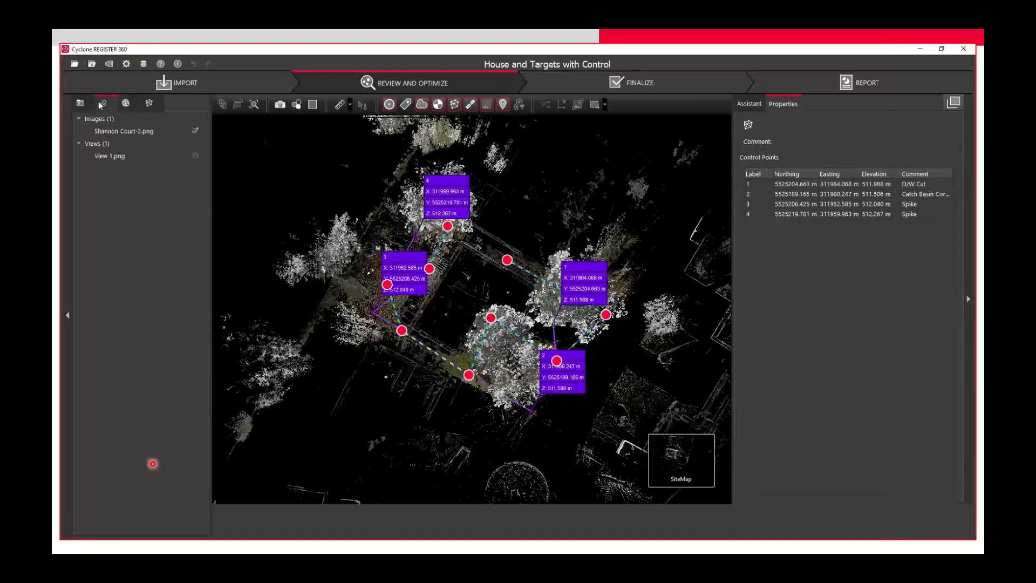
- Select Bundle 1, switch from the site map to its Bundle Cloud and inspect control point 1 on the driveway
{"action": "left_click", "coordinate": [81, 104]}
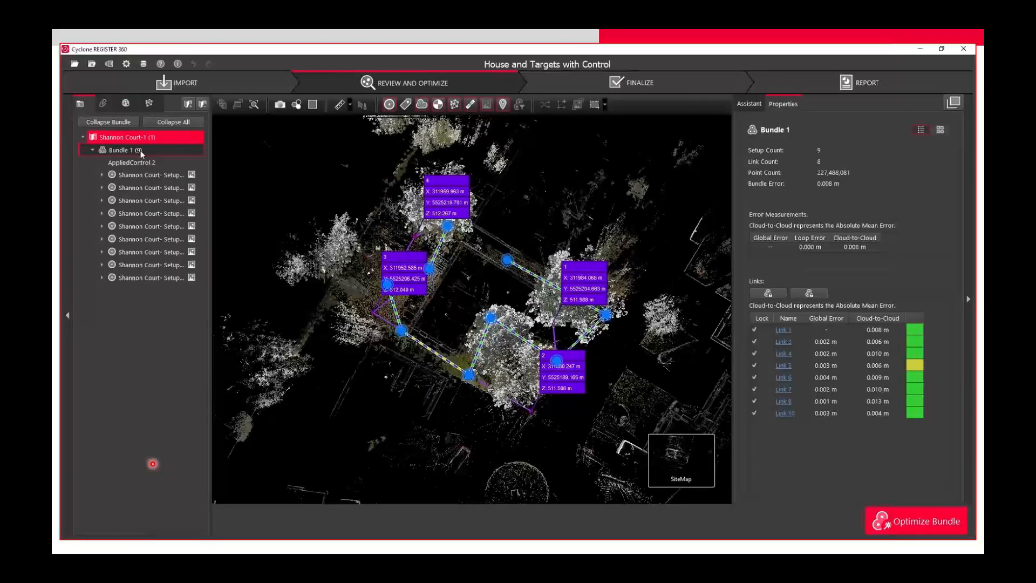
{"action": "mouse_move", "coordinate": [675, 497]}
{"action": "left_click", "coordinate": [636, 464]}
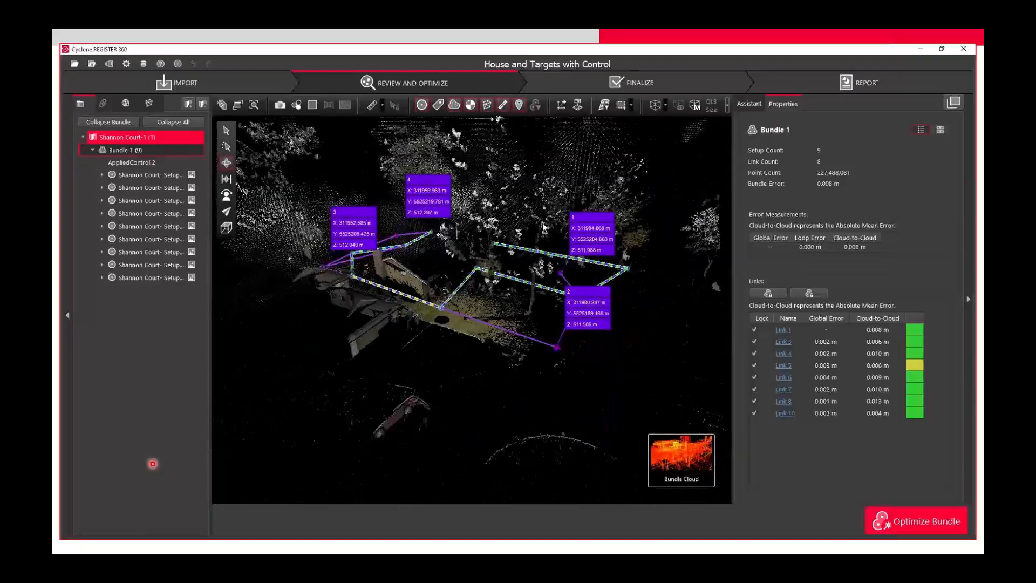
{"action": "left_click_drag", "start_coordinate": [589, 269], "coordinate": [493, 343]}
{"action": "scroll", "coordinate": [528, 317], "scroll_direction": "up", "scroll_amount": 7}
{"action": "scroll", "coordinate": [514, 308], "scroll_direction": "up", "scroll_amount": 7}
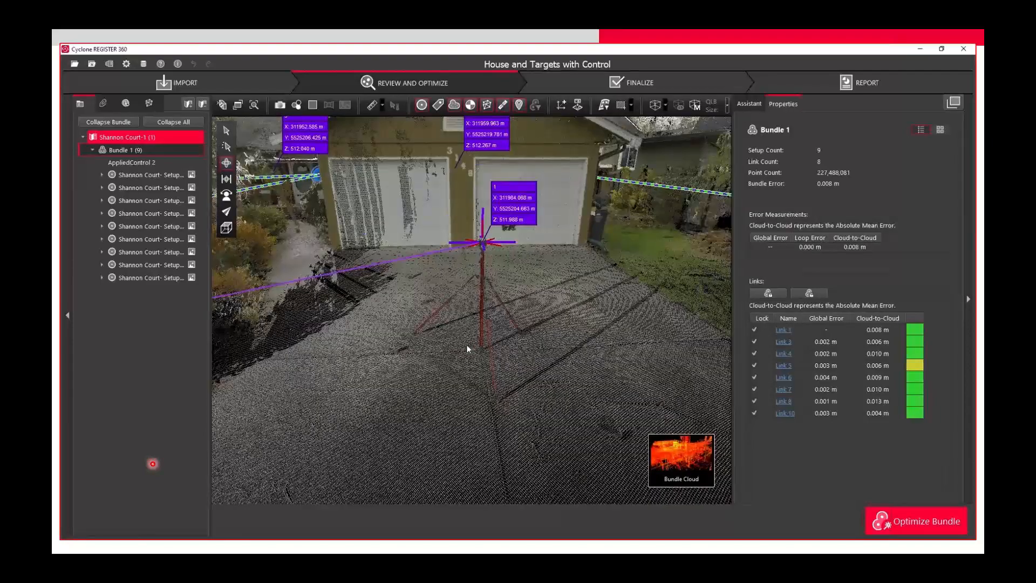
- Inspect the driveway, front yard and house in 3D, following the links and control lines round to the backyard
{"action": "left_click_drag", "start_coordinate": [392, 354], "coordinate": [604, 335]}
{"action": "left_click_drag", "start_coordinate": [367, 360], "coordinate": [645, 334]}
{"action": "left_click_drag", "start_coordinate": [485, 364], "coordinate": [464, 327]}
{"action": "right_click_drag", "start_coordinate": [464, 328], "coordinate": [543, 384]}
{"action": "left_click_drag", "start_coordinate": [503, 387], "coordinate": [661, 358]}
{"action": "right_click_drag", "start_coordinate": [478, 317], "coordinate": [591, 321]}
{"action": "left_click_drag", "start_coordinate": [455, 330], "coordinate": [359, 343]}
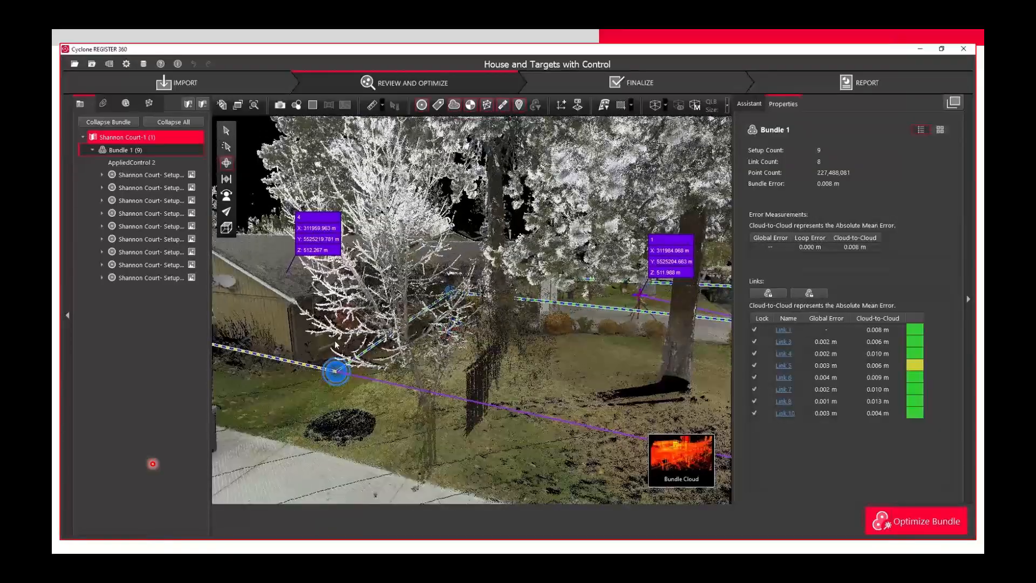
{"action": "right_click_drag", "start_coordinate": [349, 337], "coordinate": [540, 359]}
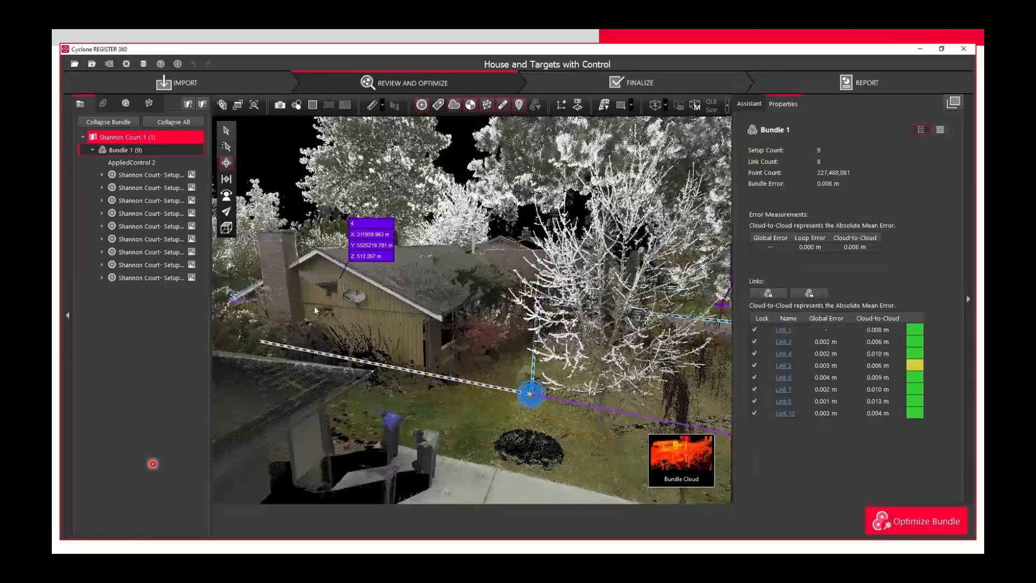
{"action": "scroll", "coordinate": [306, 320], "scroll_direction": "down", "scroll_amount": 4}
{"action": "right_click_drag", "start_coordinate": [324, 329], "coordinate": [430, 374]}
{"action": "left_click_drag", "start_coordinate": [346, 356], "coordinate": [464, 358]}
{"action": "right_click_drag", "start_coordinate": [464, 358], "coordinate": [491, 389]}
{"action": "left_click_drag", "start_coordinate": [477, 315], "coordinate": [415, 378]}
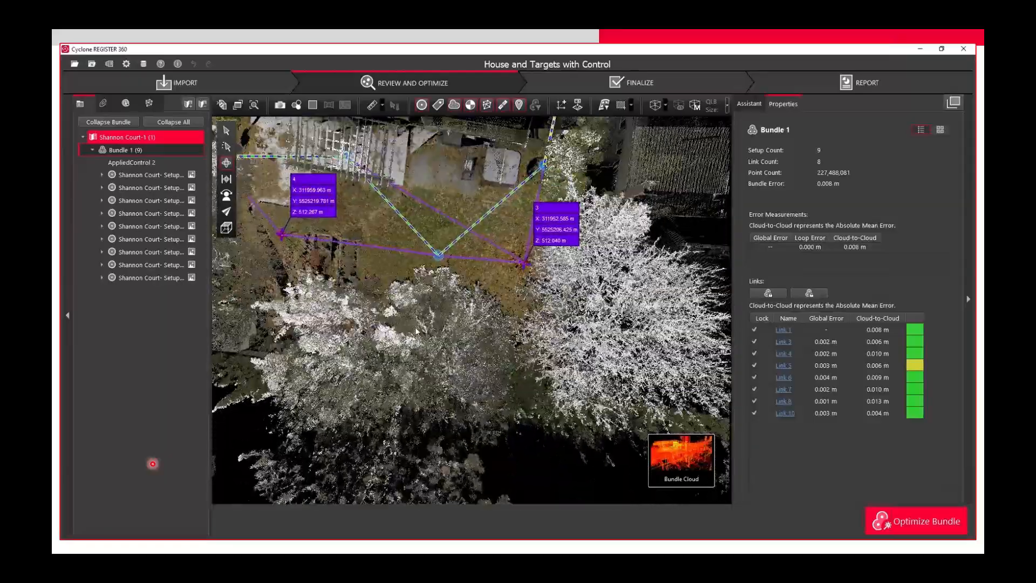
- Examine control points 3 and 4 in the backyard, checking point 4 against the scanned tripod up close
{"action": "right_click_drag", "start_coordinate": [423, 196], "coordinate": [422, 282]}
{"action": "scroll", "coordinate": [455, 270], "scroll_direction": "up", "scroll_amount": 3}
{"action": "scroll", "coordinate": [455, 270], "scroll_direction": "up", "scroll_amount": 2}
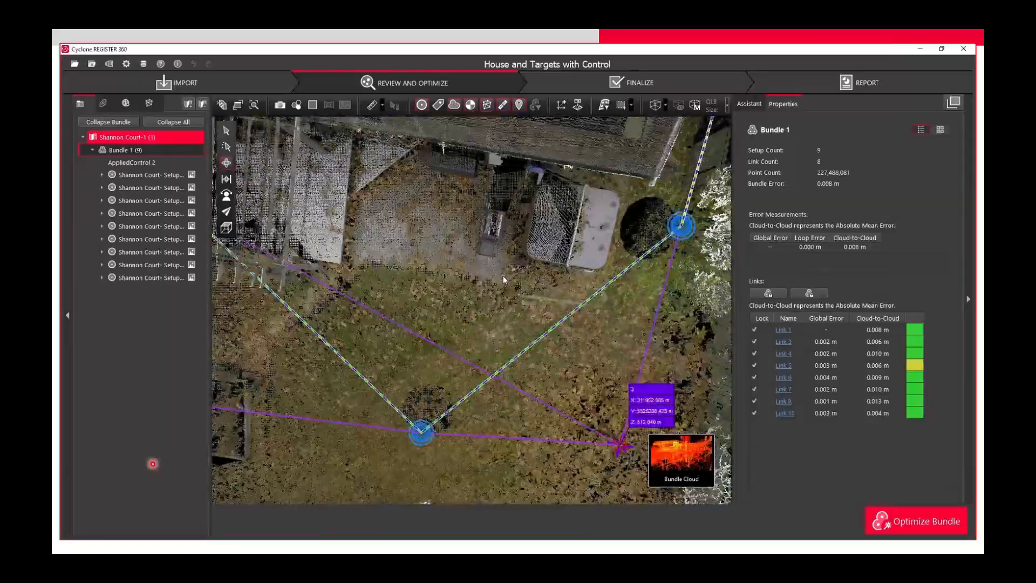
{"action": "left_click_drag", "start_coordinate": [537, 285], "coordinate": [480, 303]}
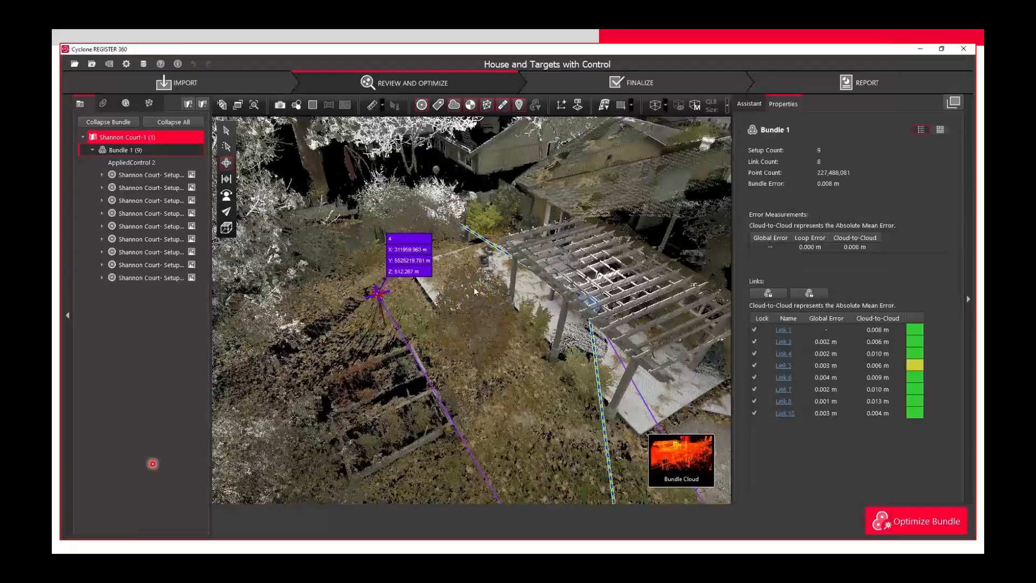
{"action": "scroll", "coordinate": [471, 295], "scroll_direction": "up", "scroll_amount": 5}
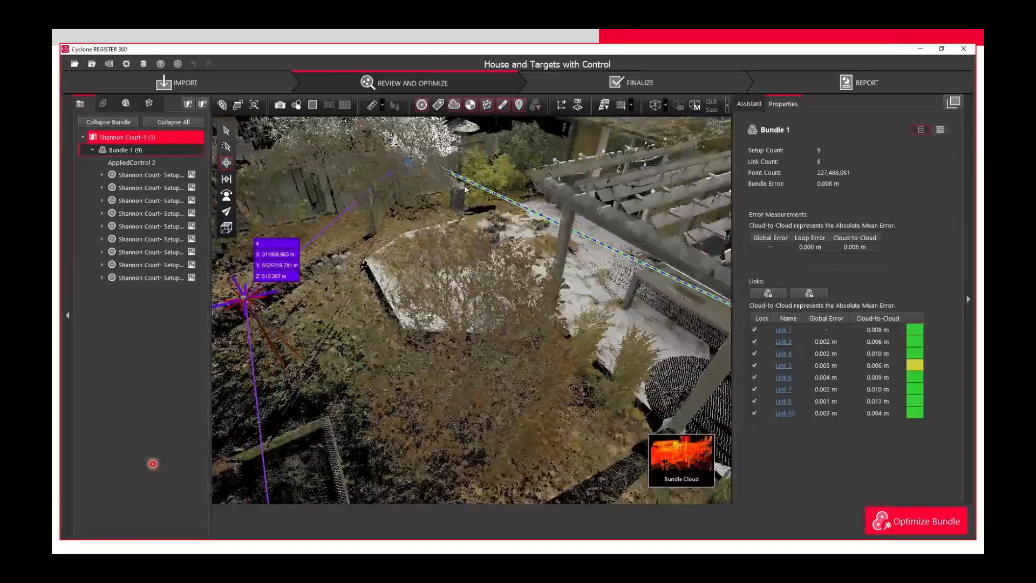
{"action": "left_click_drag", "start_coordinate": [465, 188], "coordinate": [482, 277]}
{"action": "scroll", "coordinate": [482, 277], "scroll_direction": "up", "scroll_amount": 5}
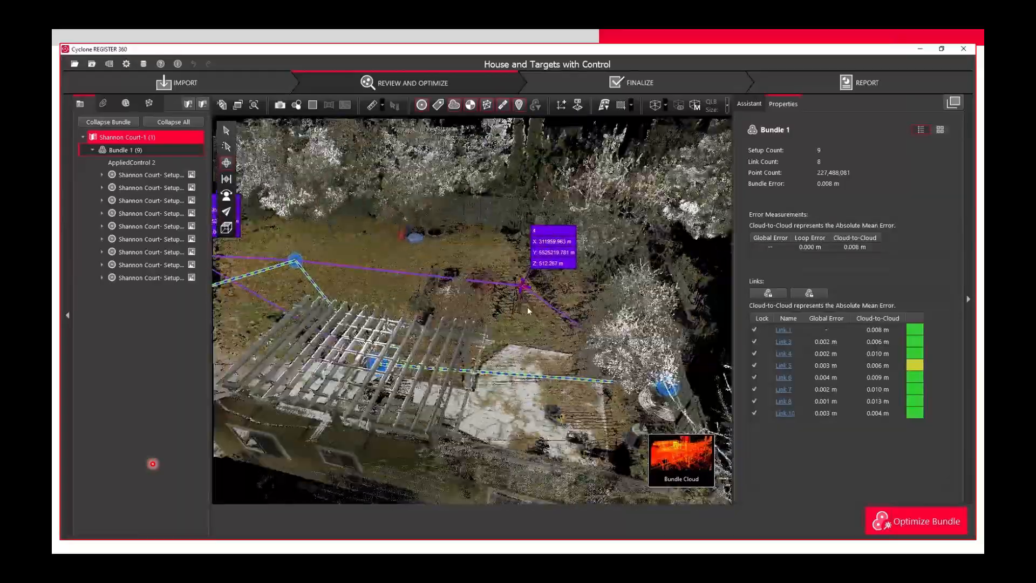
{"action": "mouse_move", "coordinate": [516, 369]}
{"action": "left_mouse_down"}
{"action": "mouse_move", "coordinate": [497, 358]}
{"action": "mouse_move", "coordinate": [503, 349]}
{"action": "mouse_move", "coordinate": [500, 372]}
{"action": "left_mouse_up"}
{"action": "scroll", "coordinate": [501, 370], "scroll_direction": "up", "scroll_amount": 3}
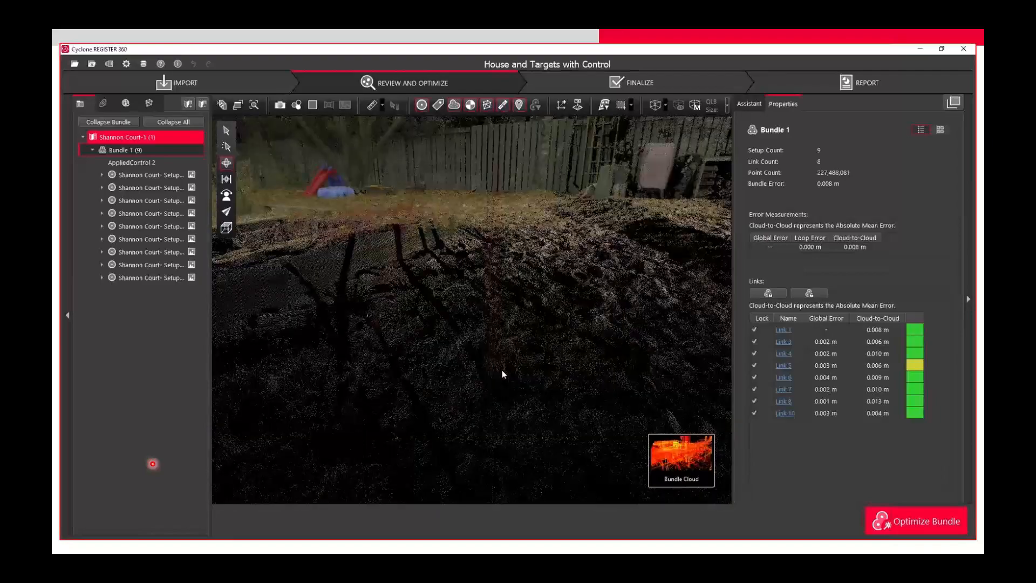
{"action": "scroll", "coordinate": [495, 291], "scroll_direction": "down", "scroll_amount": 6}
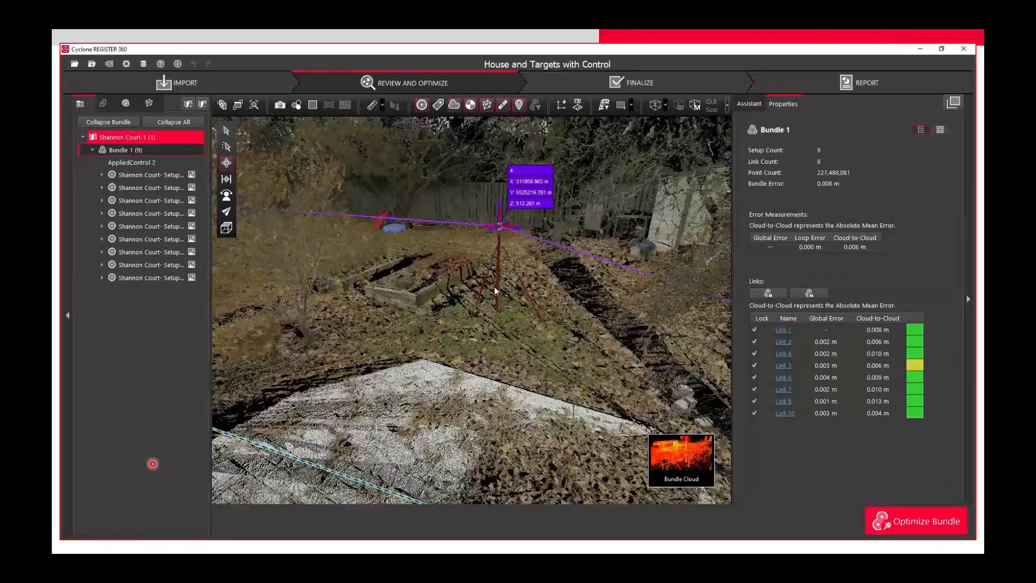
- Create a limit box around the garage front by picking a point on the house in the Bundle Cloud
{"action": "left_click_drag", "start_coordinate": [491, 302], "coordinate": [631, 324]}
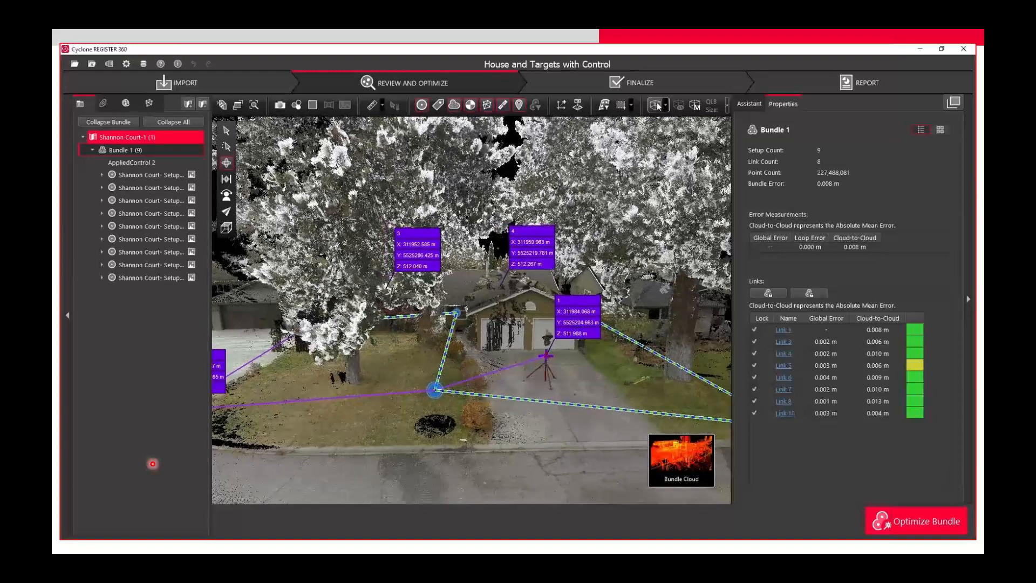
{"action": "left_click", "coordinate": [665, 106]}
{"action": "left_click", "coordinate": [691, 130]}
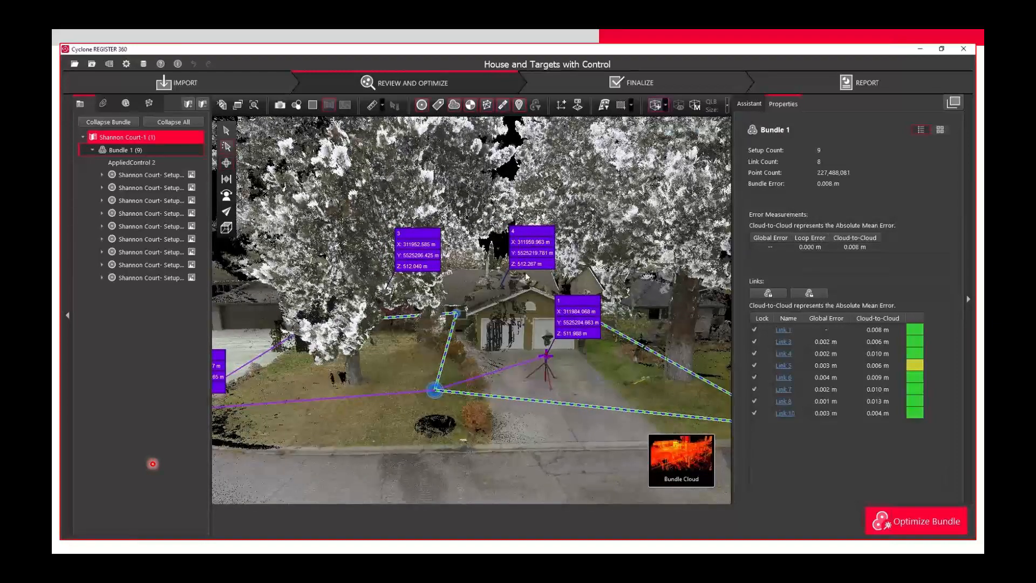
{"action": "left_click", "coordinate": [526, 345]}
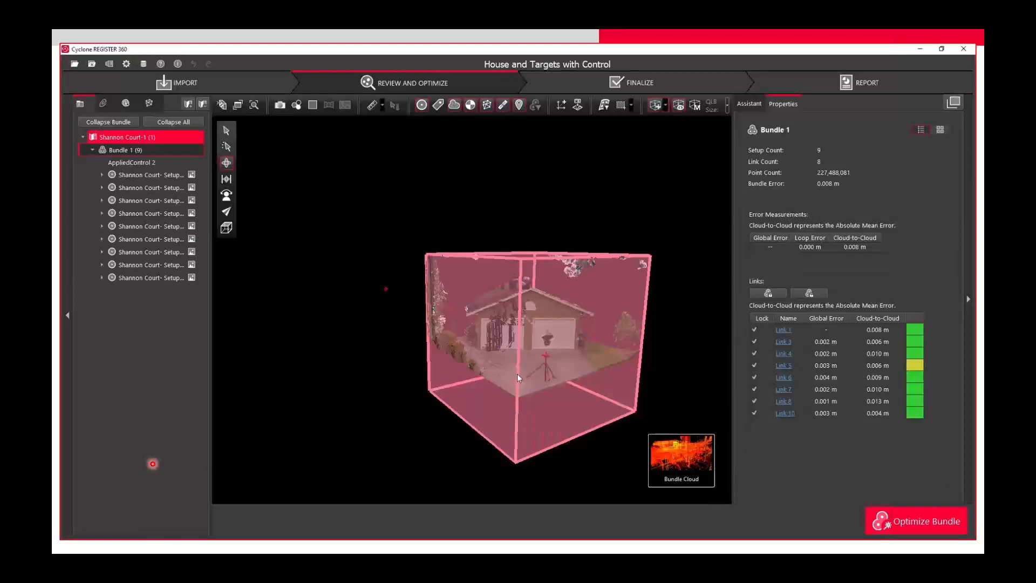
- Adjust the limit box's front, top and bottom faces to isolate a low slice of the garage front, and hide the box faces
{"action": "left_click_drag", "start_coordinate": [516, 373], "coordinate": [365, 363]}
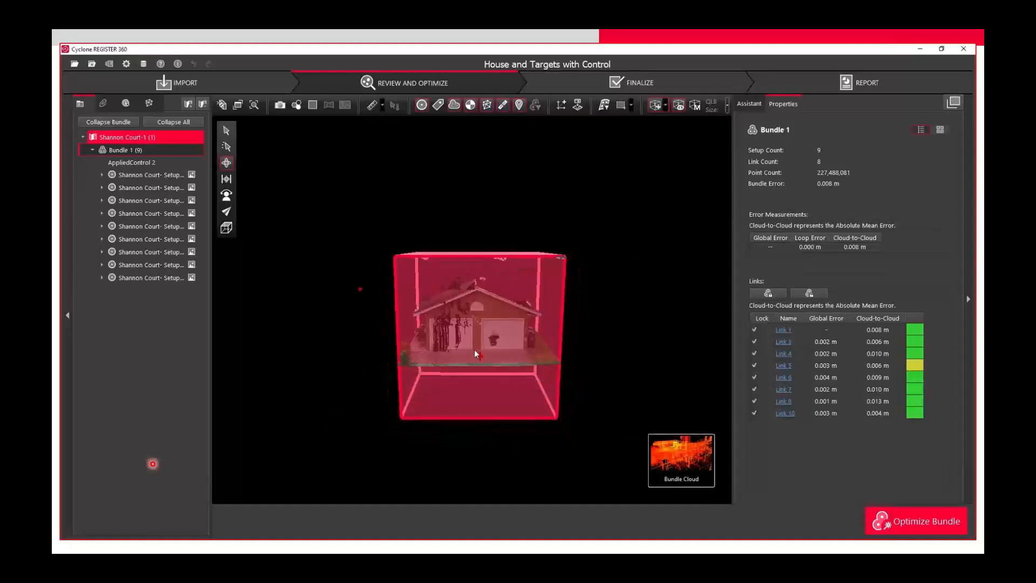
{"action": "left_click_drag", "start_coordinate": [475, 354], "coordinate": [477, 349]}
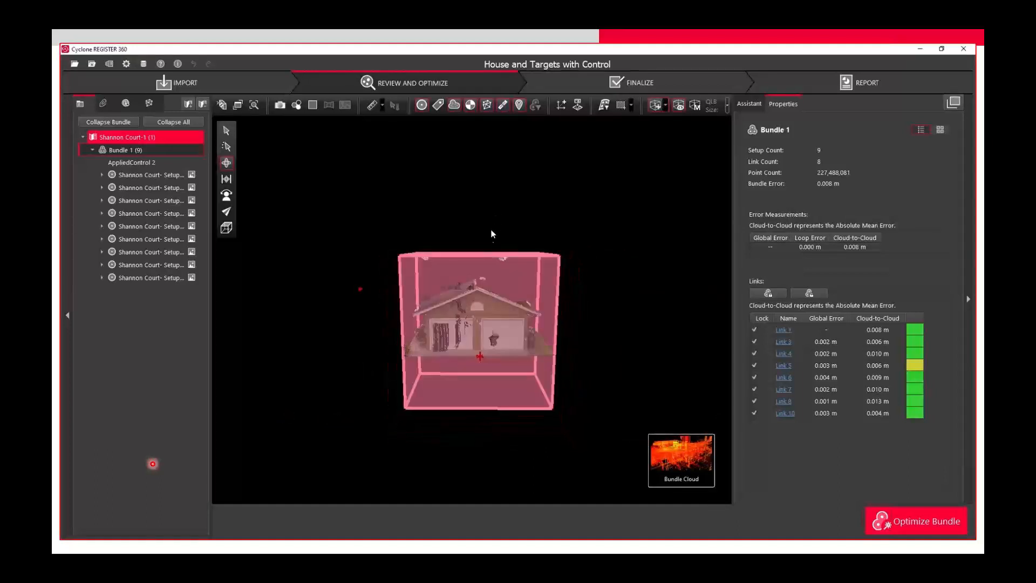
{"action": "left_click_drag", "start_coordinate": [485, 290], "coordinate": [476, 351]}
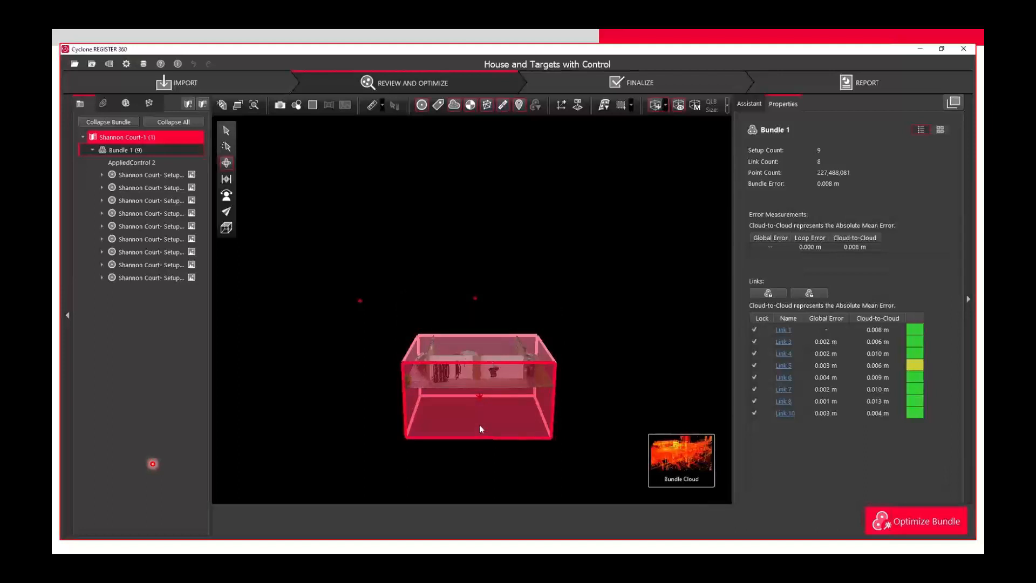
{"action": "left_click_drag", "start_coordinate": [480, 426], "coordinate": [480, 390]}
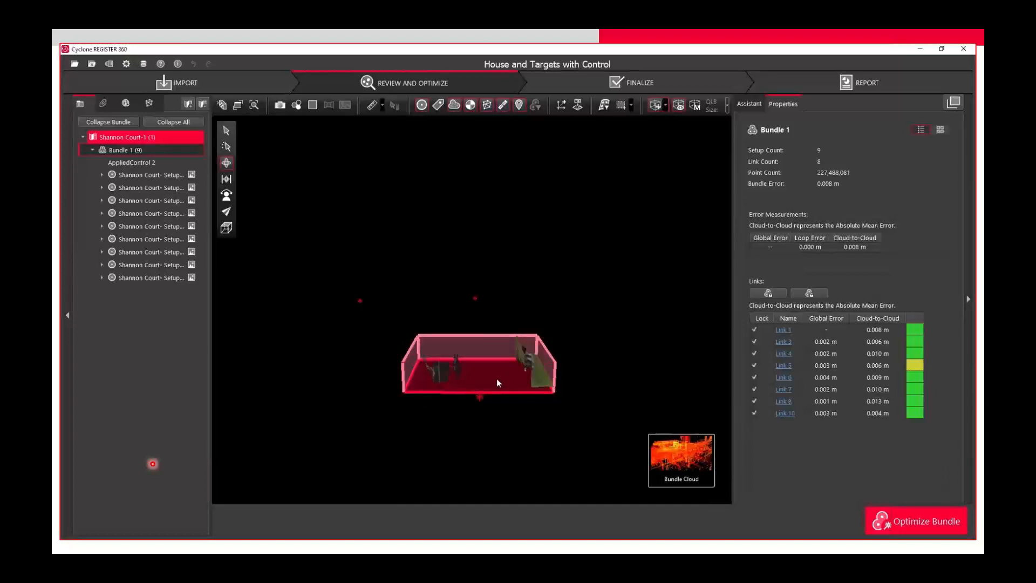
{"action": "scroll", "coordinate": [445, 373], "scroll_direction": "up", "scroll_amount": 2}
{"action": "scroll", "coordinate": [445, 370], "scroll_direction": "up", "scroll_amount": 5}
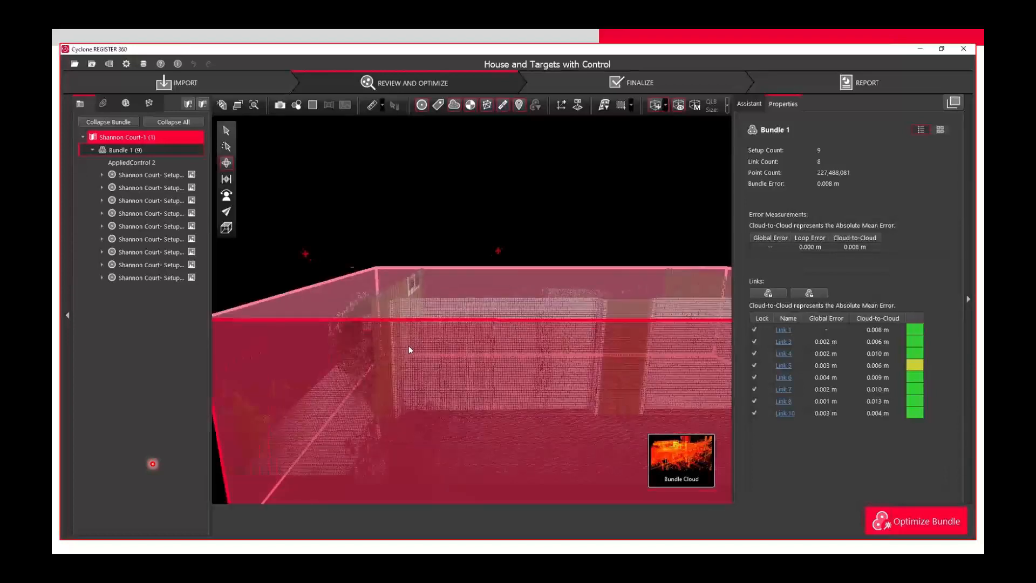
{"action": "left_click", "coordinate": [680, 104]}
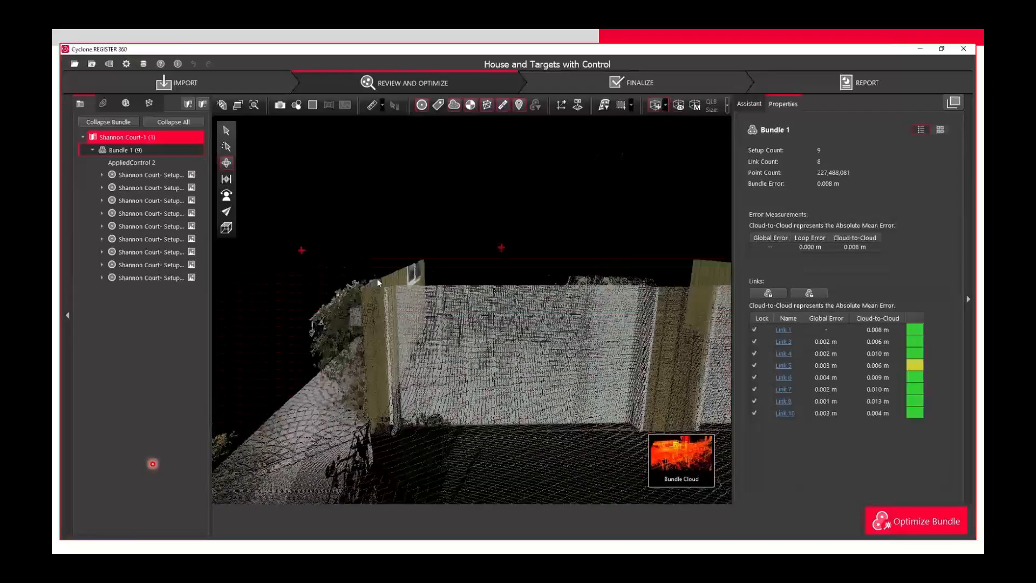
- Pick a scan point on the garage's left front corner to mark its coordinates
{"action": "left_click_drag", "start_coordinate": [350, 364], "coordinate": [545, 348]}
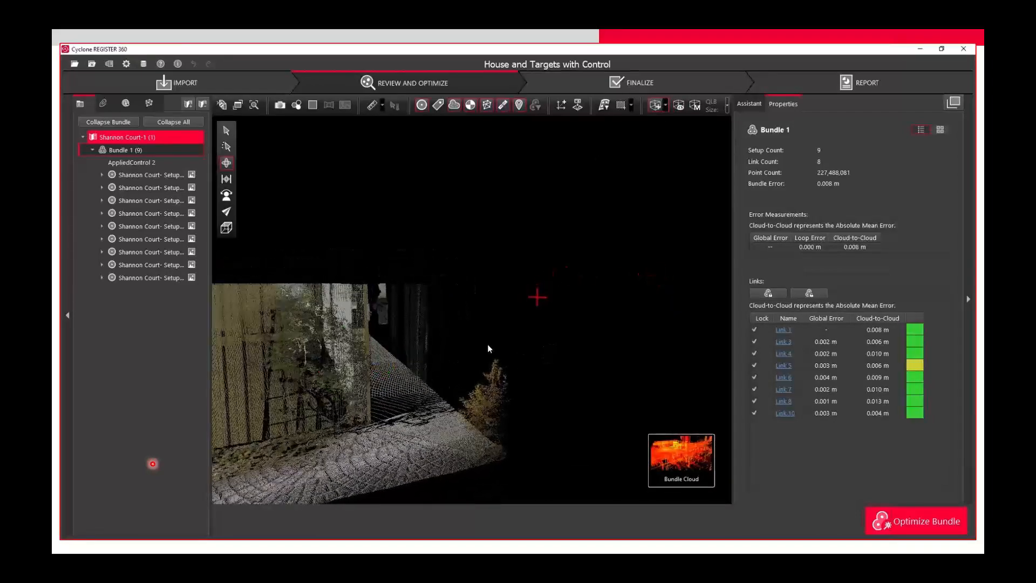
{"action": "scroll", "coordinate": [360, 288], "scroll_direction": "up", "scroll_amount": 5}
{"action": "scroll", "coordinate": [360, 315], "scroll_direction": "down", "scroll_amount": 3}
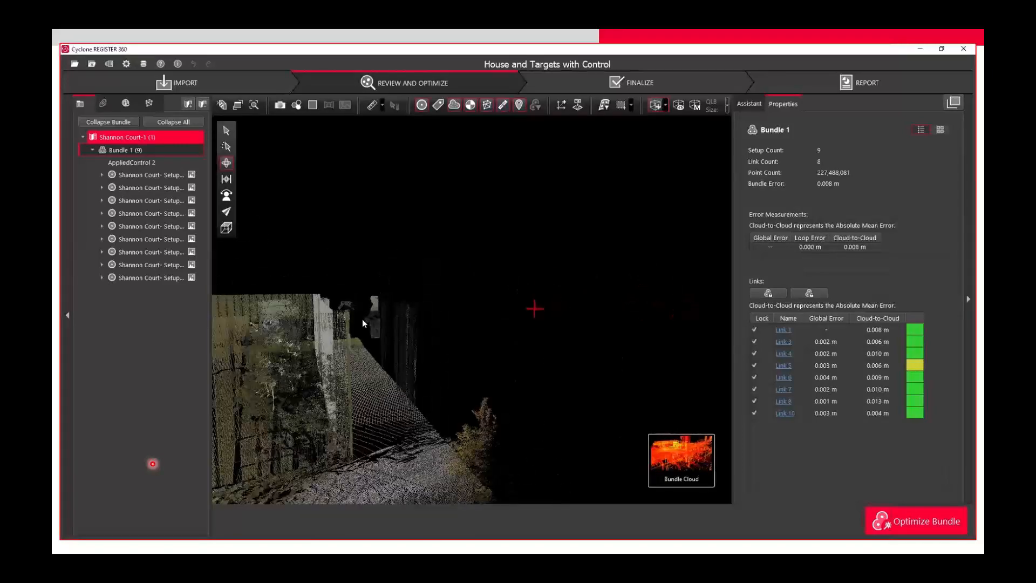
{"action": "middle_click_drag", "start_coordinate": [361, 317], "coordinate": [370, 297]}
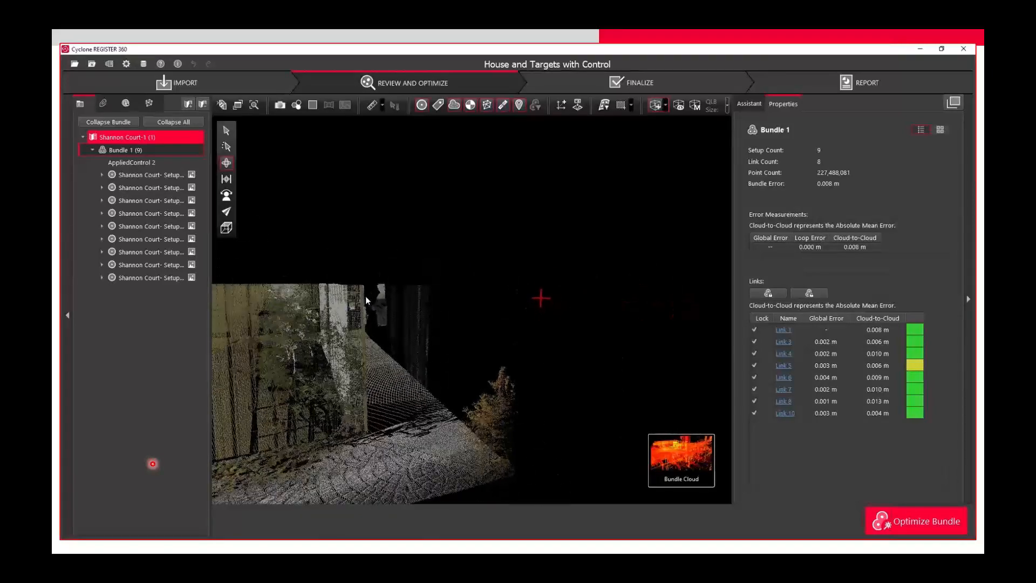
{"action": "scroll", "coordinate": [364, 297], "scroll_direction": "up", "scroll_amount": 4}
{"action": "left_click_drag", "start_coordinate": [366, 300], "coordinate": [379, 307]}
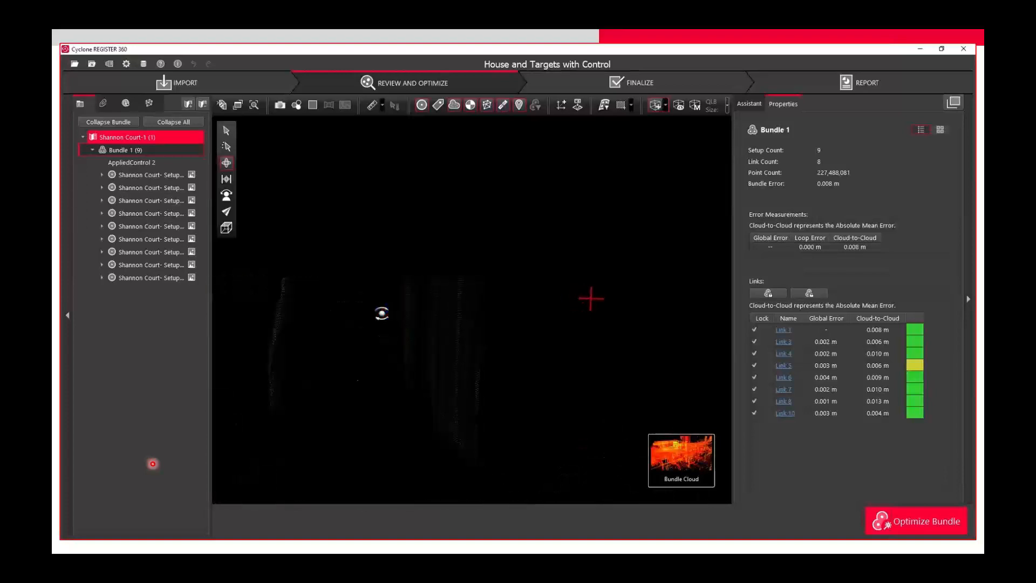
{"action": "left_click", "coordinate": [226, 146]}
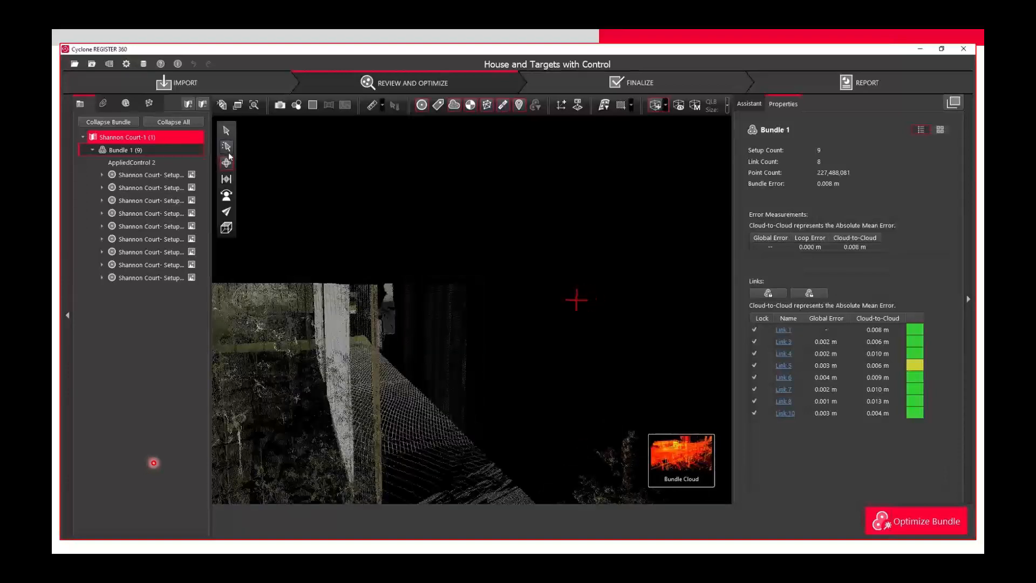
{"action": "left_click", "coordinate": [377, 295]}
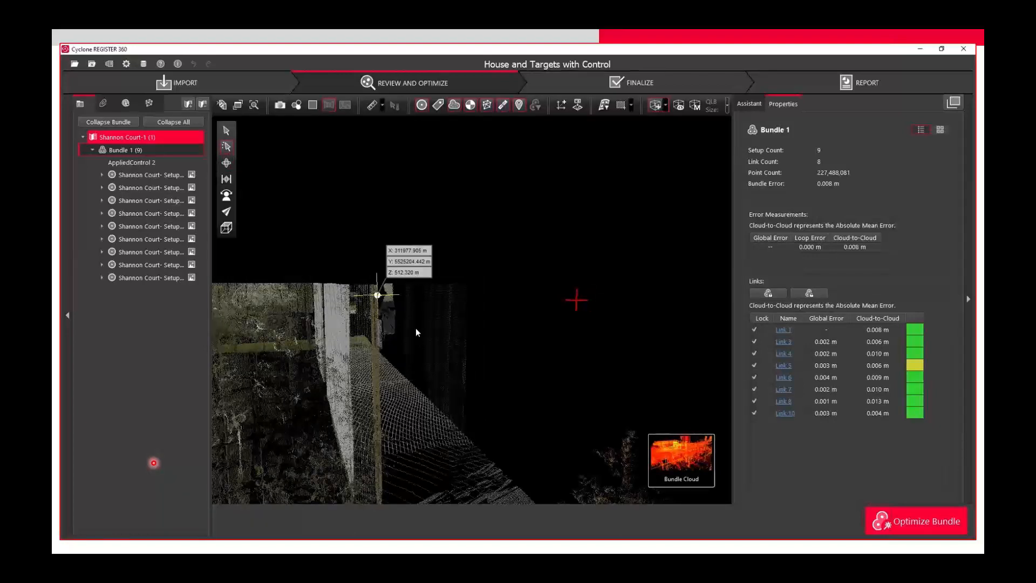
{"action": "right_click", "coordinate": [304, 369]}
- Pick a second coordinate point on the garage's opposite front corner
{"action": "left_click", "coordinate": [226, 165]}
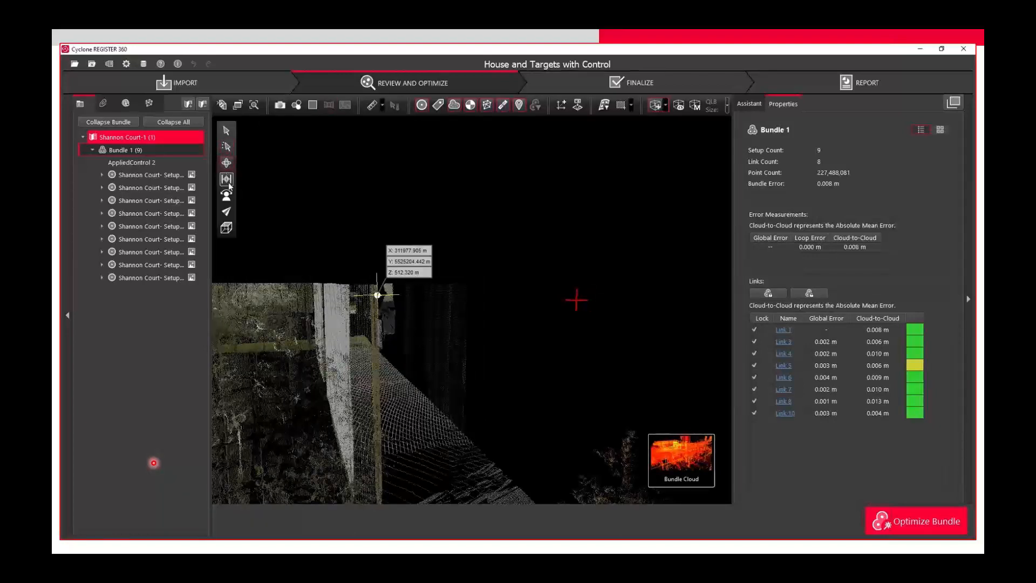
{"action": "mouse_move", "coordinate": [353, 288]}
{"action": "left_mouse_down"}
{"action": "mouse_move", "coordinate": [377, 317]}
{"action": "mouse_move", "coordinate": [334, 356]}
{"action": "mouse_move", "coordinate": [248, 323]}
{"action": "mouse_move", "coordinate": [270, 338]}
{"action": "mouse_move", "coordinate": [253, 342]}
{"action": "mouse_move", "coordinate": [258, 328]}
{"action": "mouse_move", "coordinate": [296, 340]}
{"action": "mouse_move", "coordinate": [289, 328]}
{"action": "mouse_move", "coordinate": [282, 337]}
{"action": "mouse_move", "coordinate": [279, 313]}
{"action": "left_mouse_up"}
{"action": "left_click", "coordinate": [227, 147]}
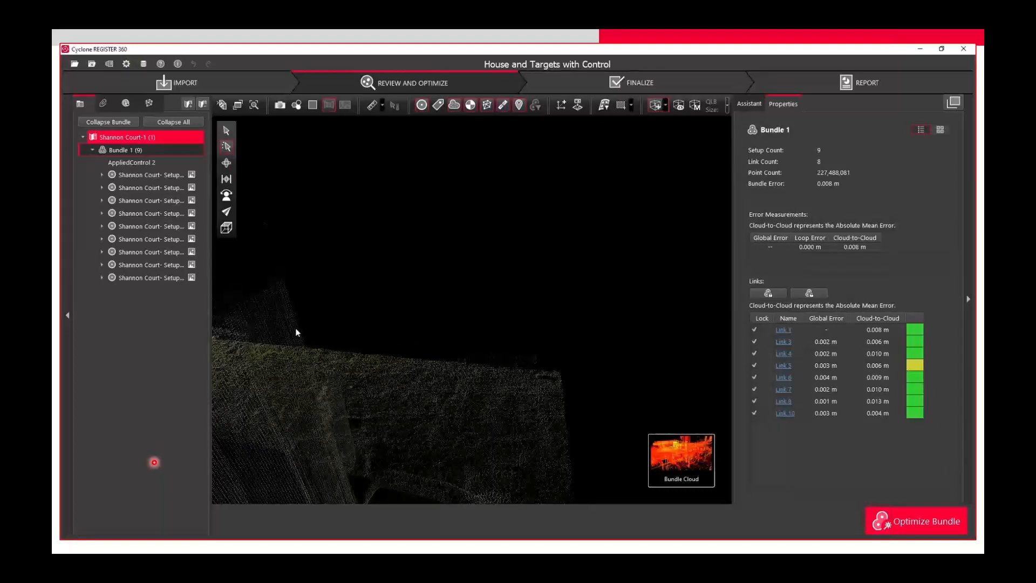
{"action": "left_click", "coordinate": [293, 310]}
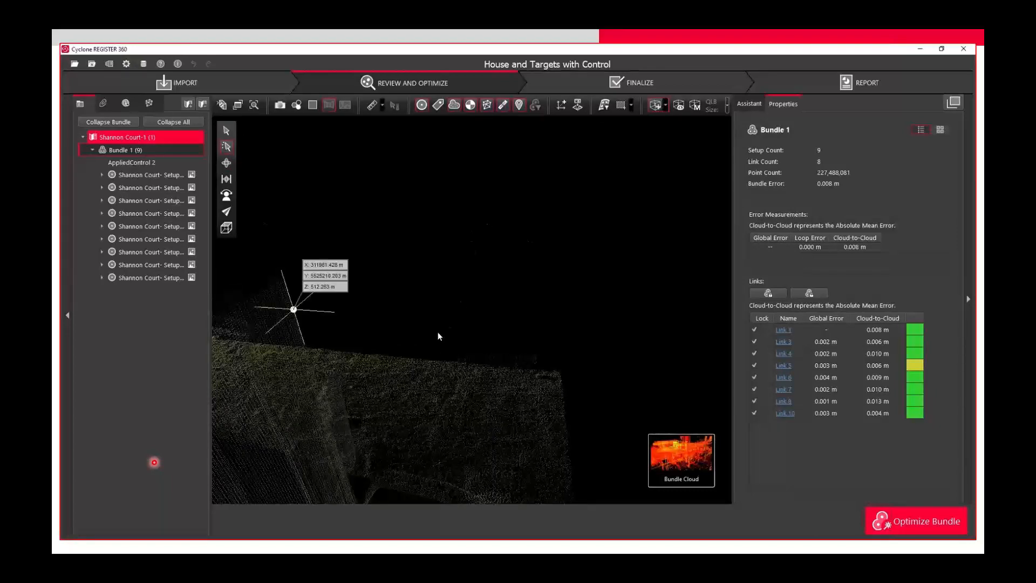
- Check both picked garage corners in the slice, and turn off the limit box to see them alongside the control points
{"action": "left_click", "coordinate": [226, 162]}
{"action": "left_click_drag", "start_coordinate": [335, 351], "coordinate": [286, 342]}
{"action": "right_click_drag", "start_coordinate": [286, 341], "coordinate": [456, 223]}
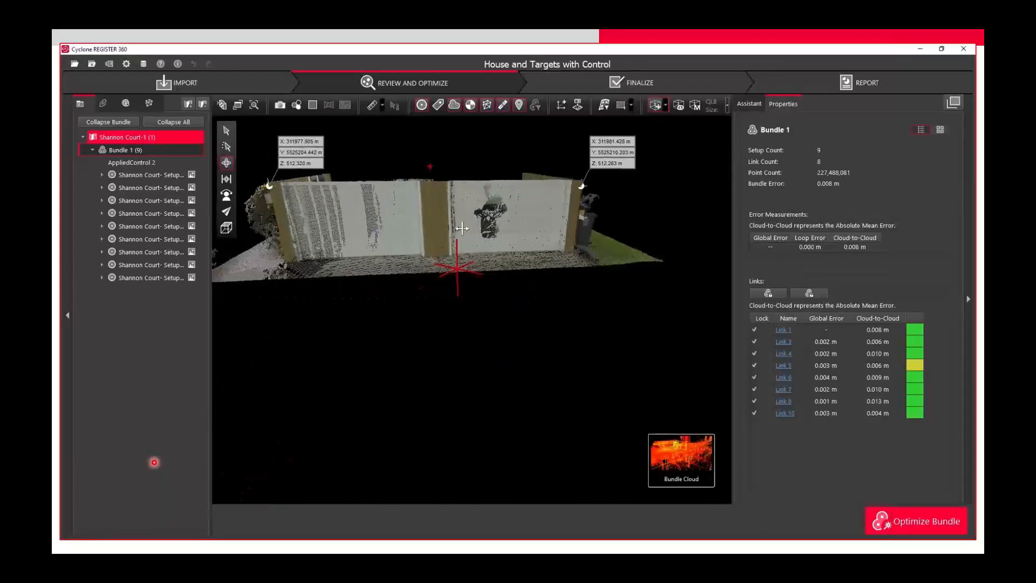
{"action": "left_click", "coordinate": [678, 107]}
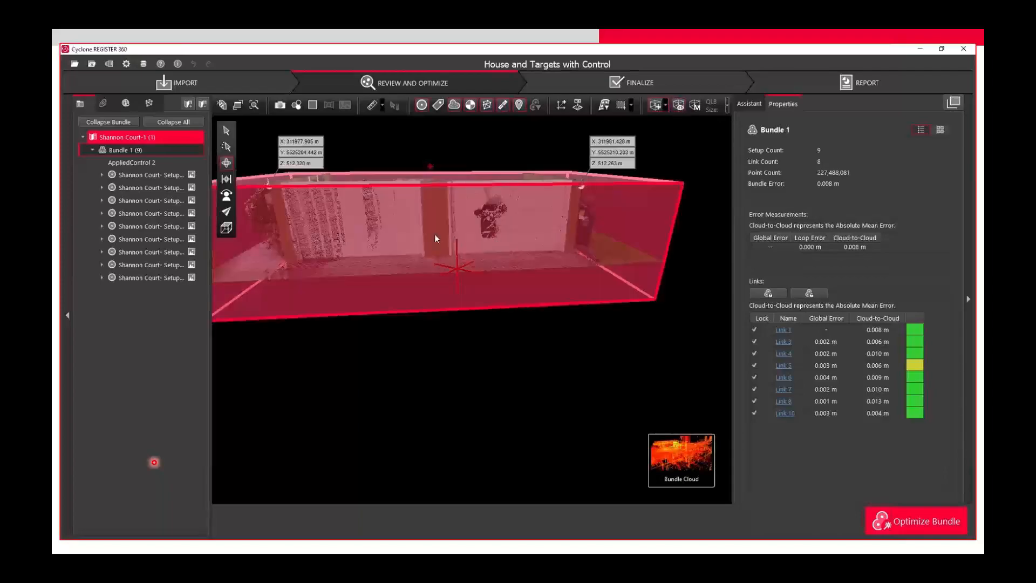
{"action": "left_click", "coordinate": [678, 109]}
{"action": "left_click", "coordinate": [661, 108]}
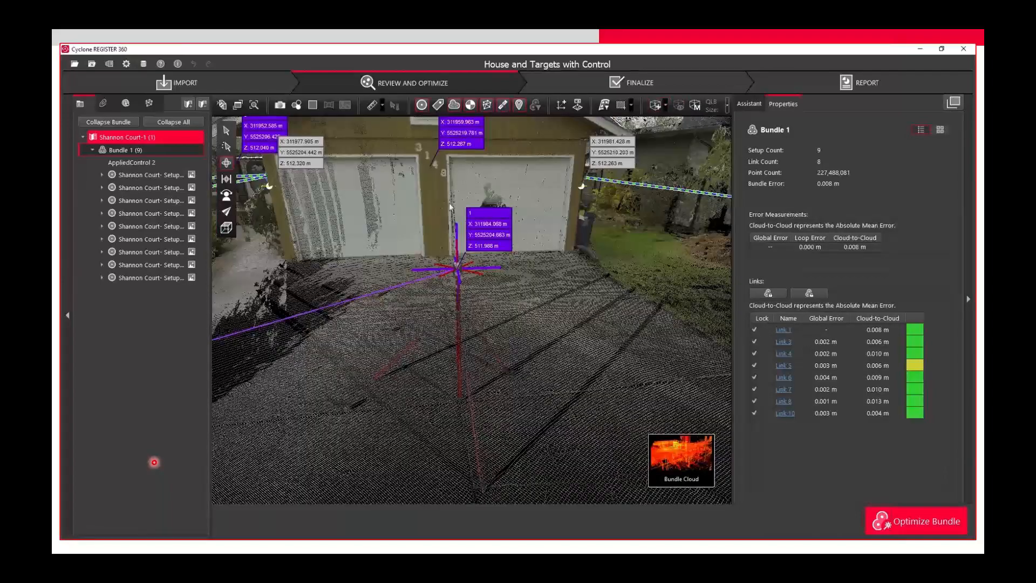
{"action": "scroll", "coordinate": [454, 233], "scroll_direction": "down", "scroll_amount": 6}
{"action": "right_click_drag", "start_coordinate": [451, 229], "coordinate": [471, 315]}
{"action": "scroll", "coordinate": [470, 315], "scroll_direction": "up", "scroll_amount": 5}
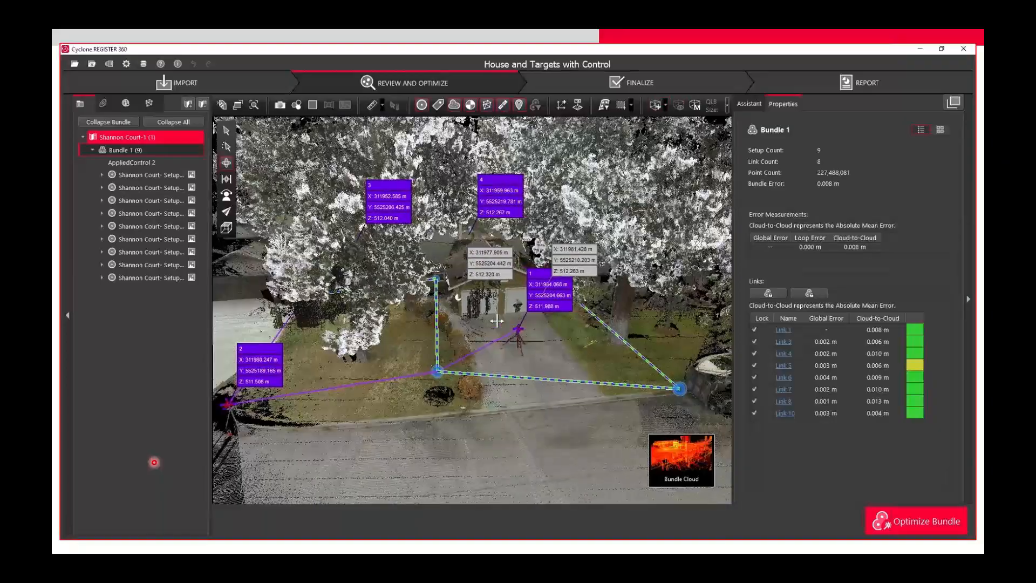
{"action": "left_click_drag", "start_coordinate": [475, 328], "coordinate": [453, 304]}
{"action": "left_click_drag", "start_coordinate": [512, 330], "coordinate": [505, 338]}
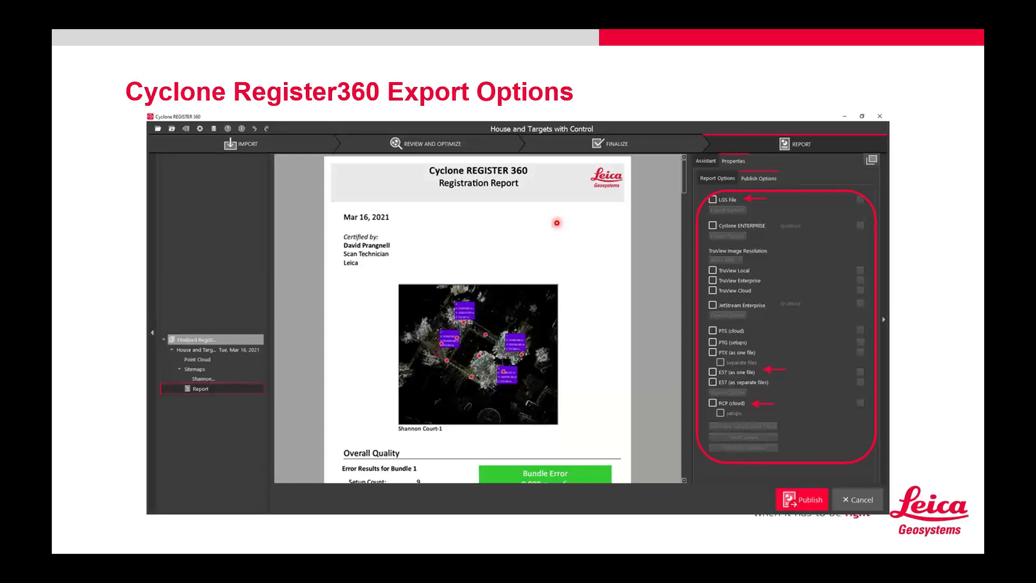
{"action": "key", "text": "Right"}
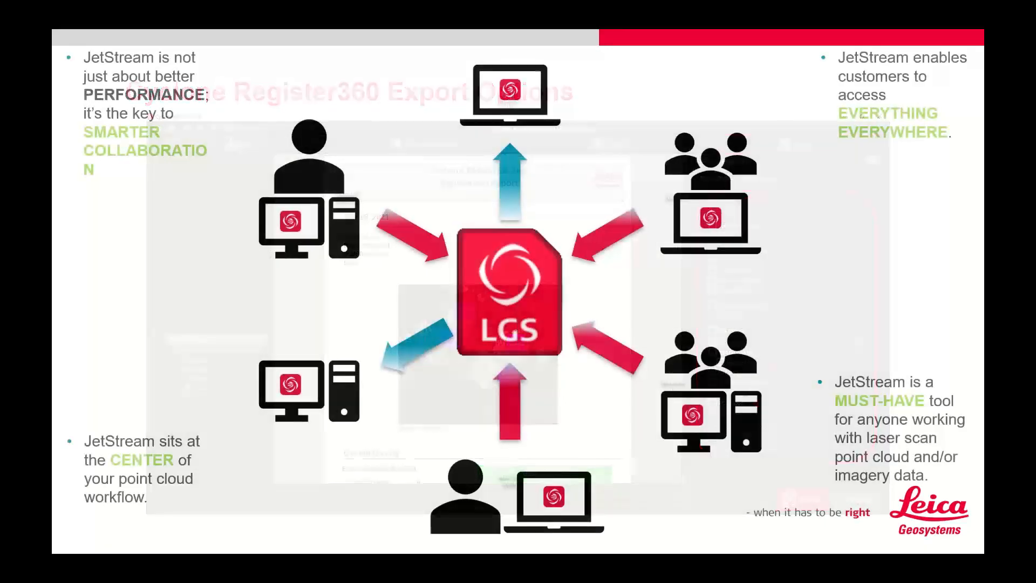
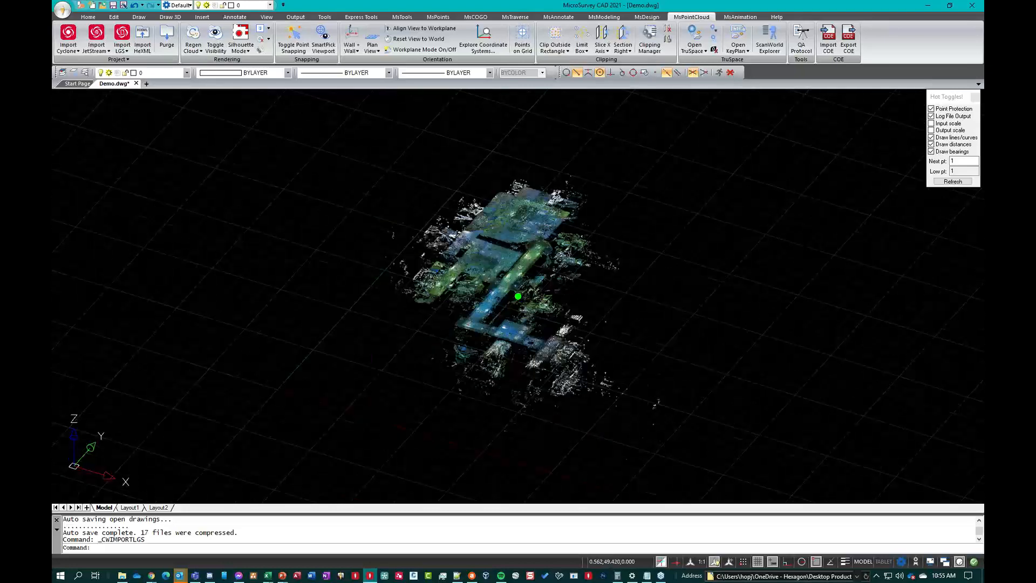
- Turn off the drawing grid in MicroSurvey CAD's Demo.dwg and inspect the imported point cloud in 3D
{"action": "left_click", "coordinate": [758, 562]}
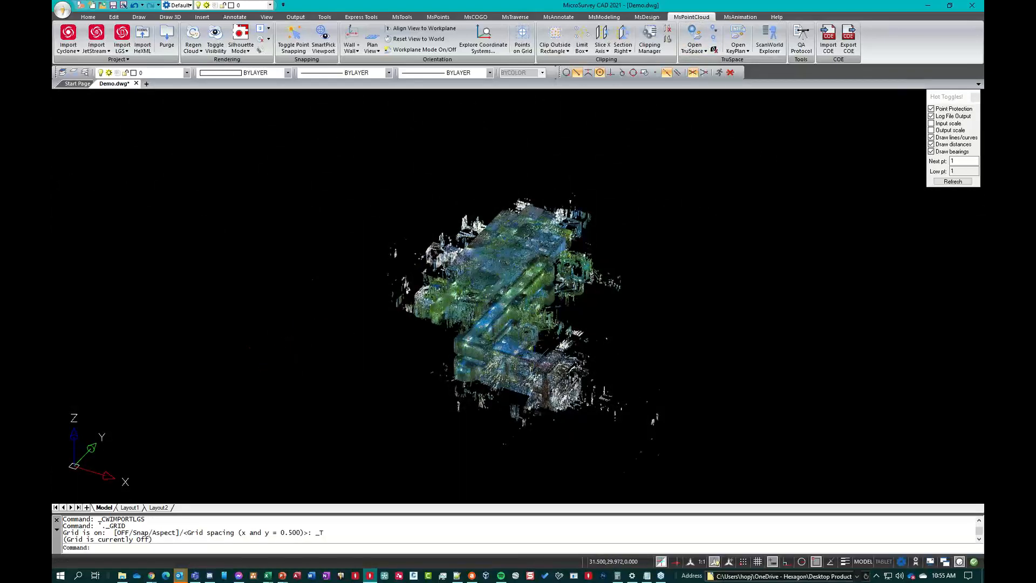
{"action": "middle_click_drag", "start_coordinate": [542, 338], "coordinate": [432, 322], "text": "shift"}
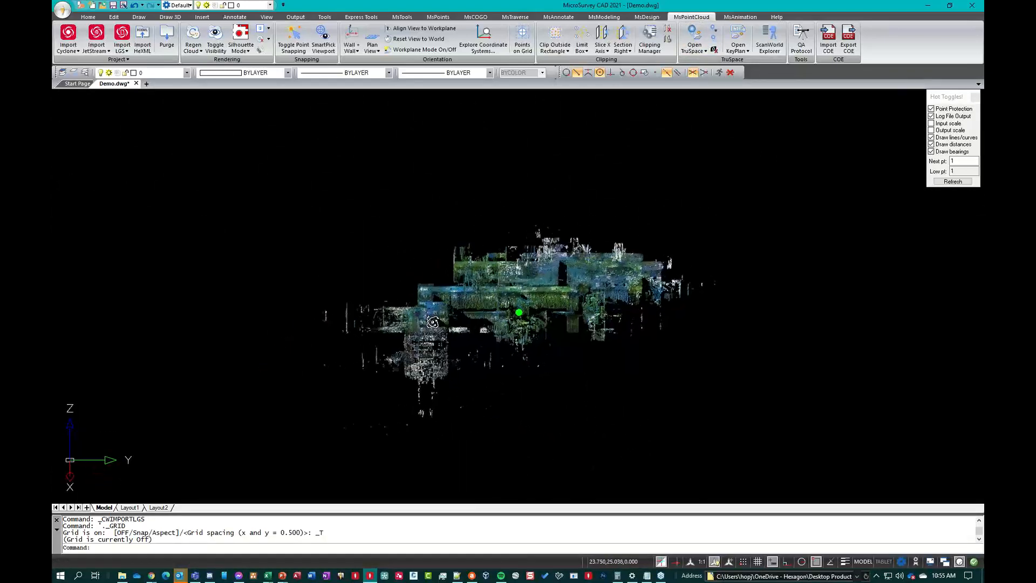
{"action": "middle_click_drag", "start_coordinate": [513, 313], "coordinate": [451, 101]}
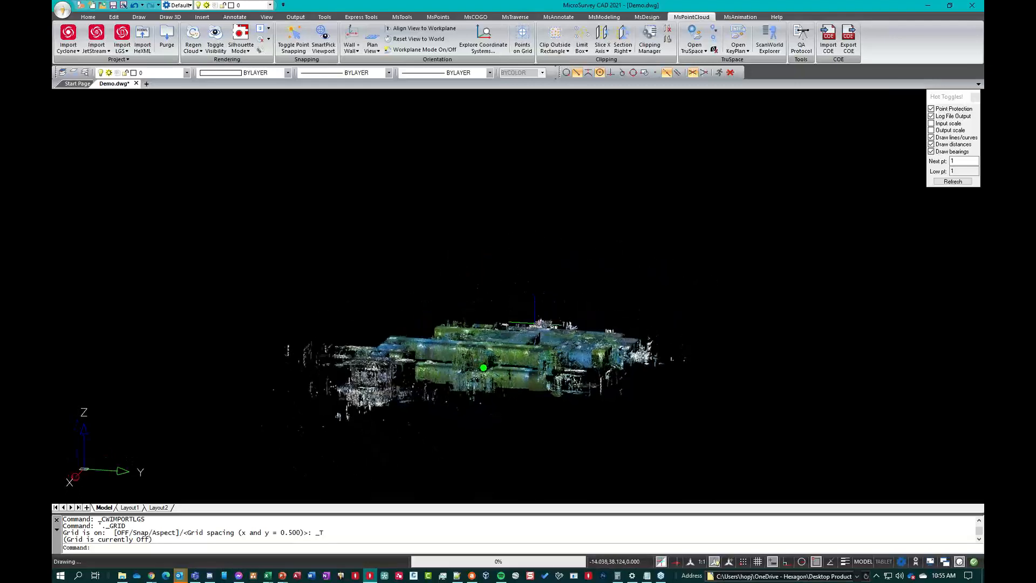
- Set the point cloud to Plan View, and switch it to Elevation View to see both floors from the side
{"action": "left_click", "coordinate": [373, 33]}
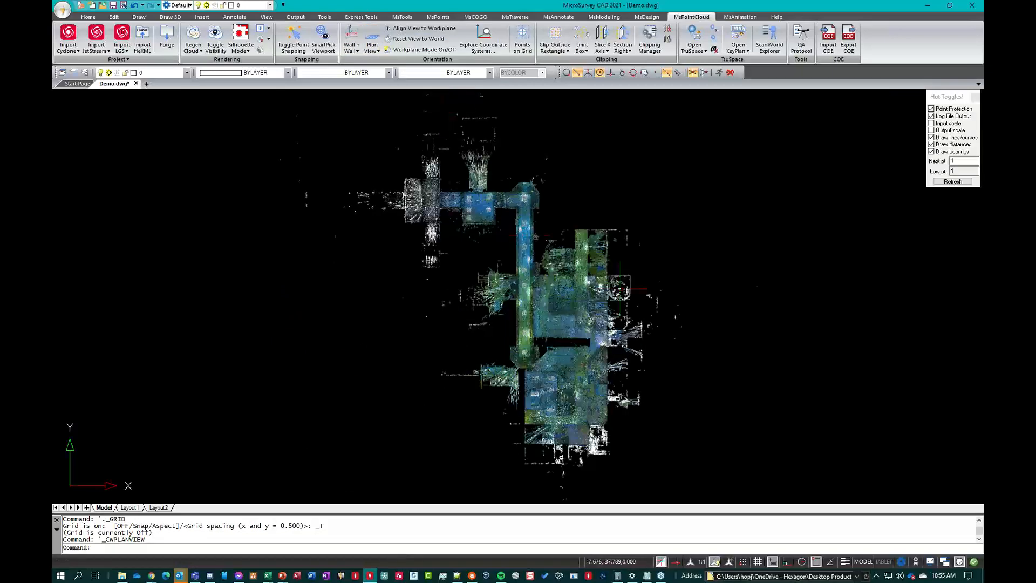
{"action": "left_click", "coordinate": [374, 50]}
{"action": "left_click", "coordinate": [378, 88]}
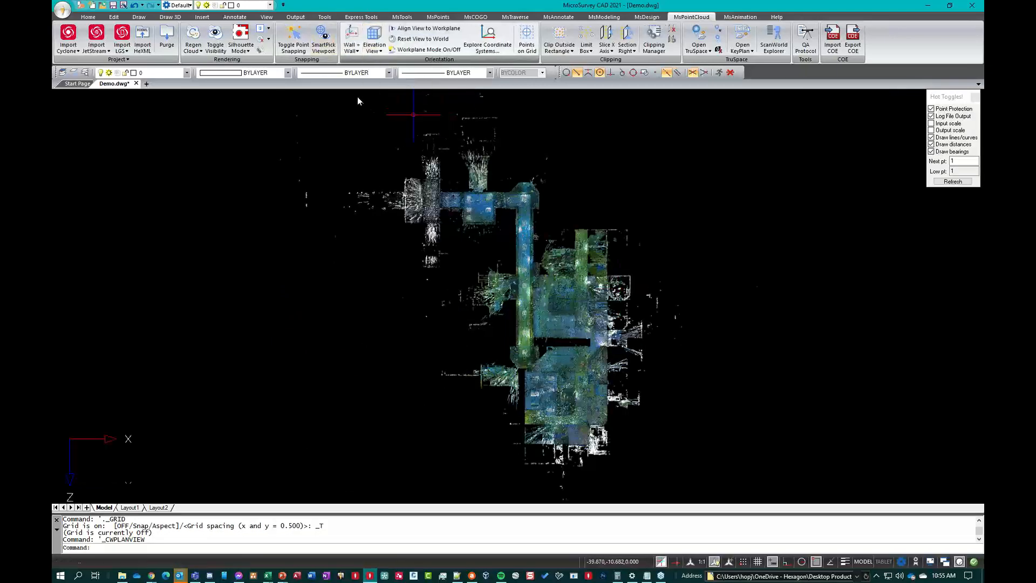
{"action": "scroll", "coordinate": [531, 261], "scroll_direction": "up", "scroll_amount": 2}
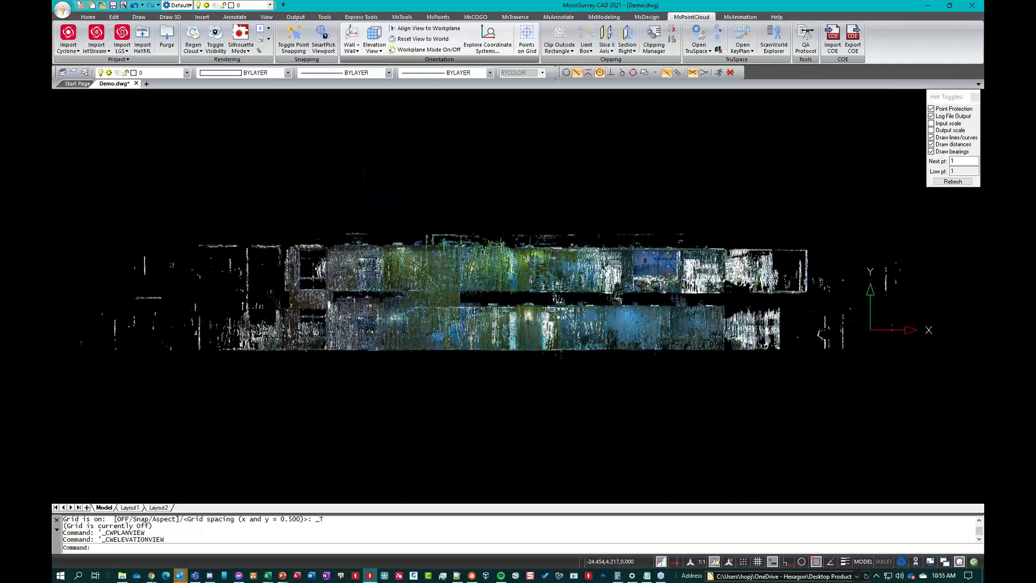
- Try to clip away everything outside a rectangle over the upper floor in the elevation view
{"action": "left_click", "coordinate": [556, 34]}
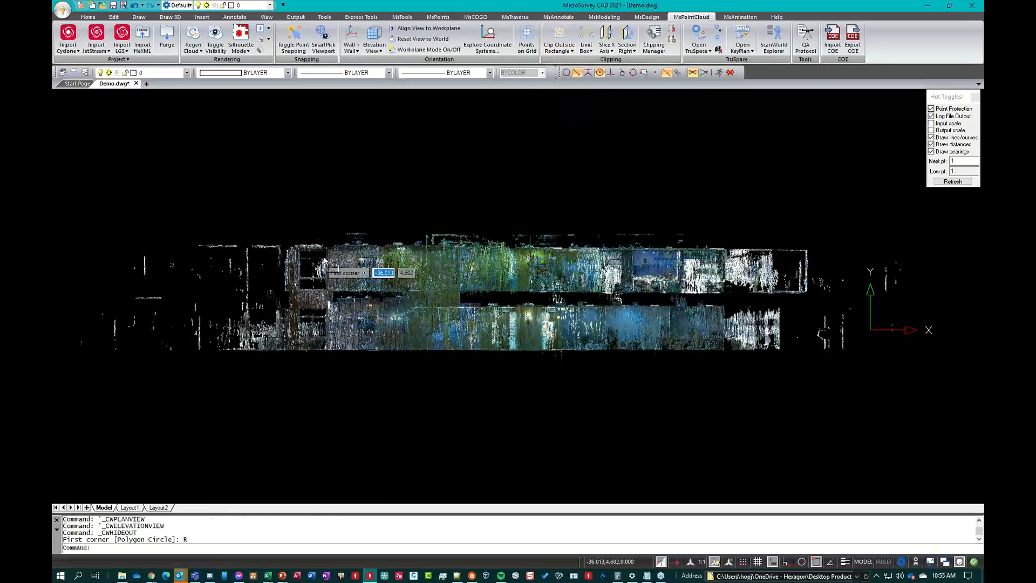
{"action": "left_click", "coordinate": [317, 254]}
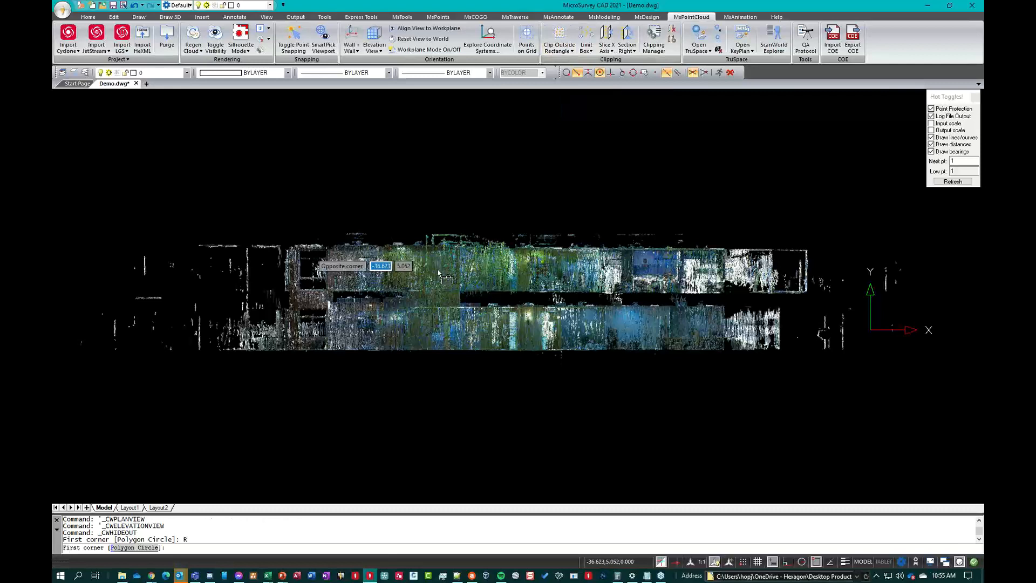
{"action": "left_click", "coordinate": [813, 296]}
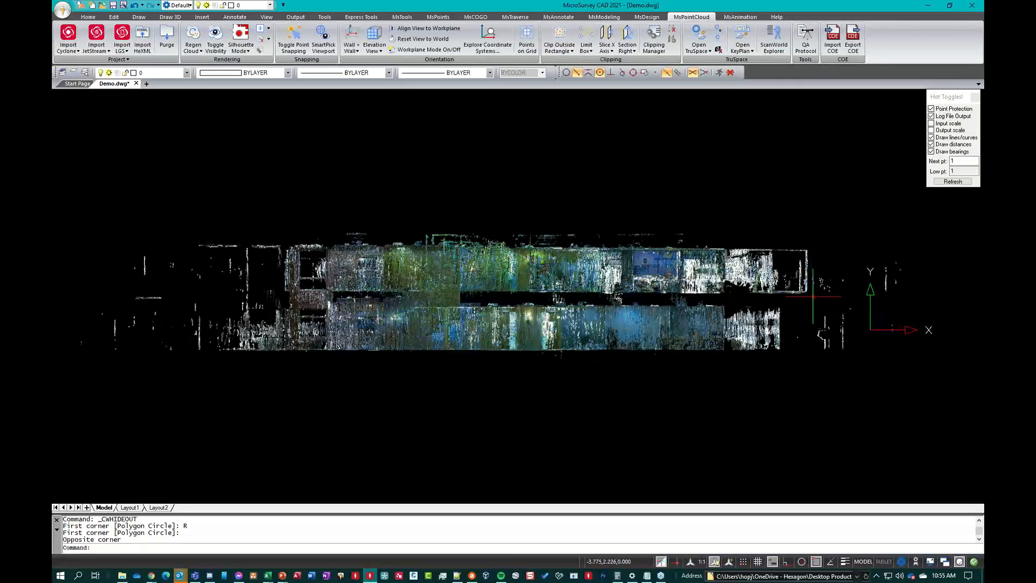
- Hide all points outside a rectangle enclosing the full length of the upper floor, using Clip Outside Rectangle
{"action": "left_click", "coordinate": [556, 35]}
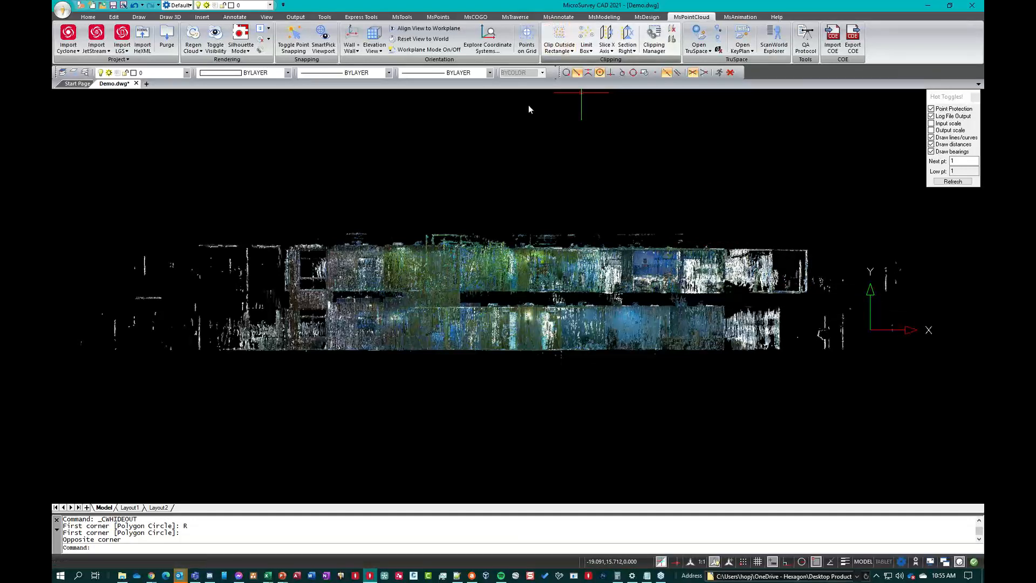
{"action": "left_click", "coordinate": [285, 254]}
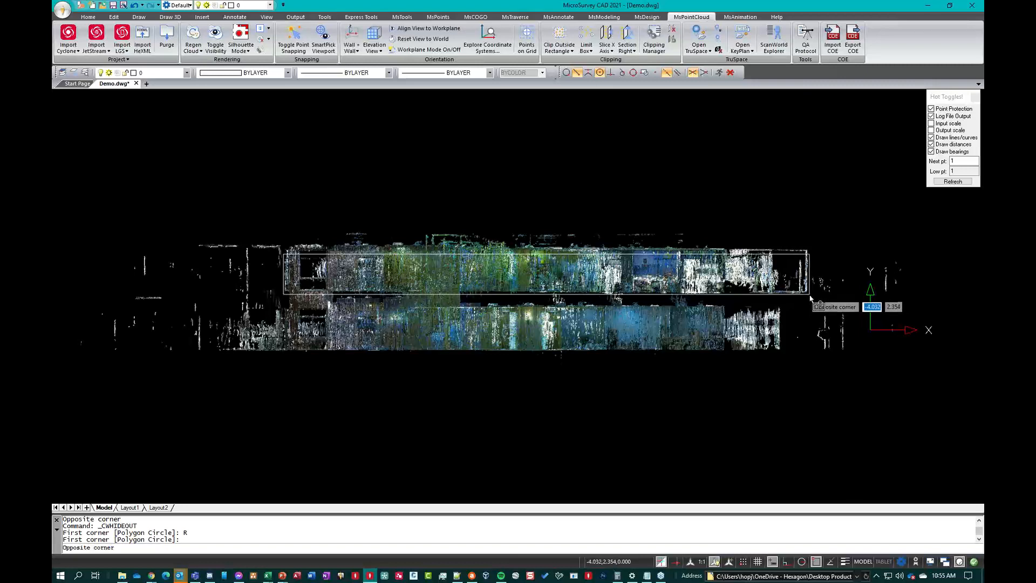
{"action": "left_click", "coordinate": [809, 297]}
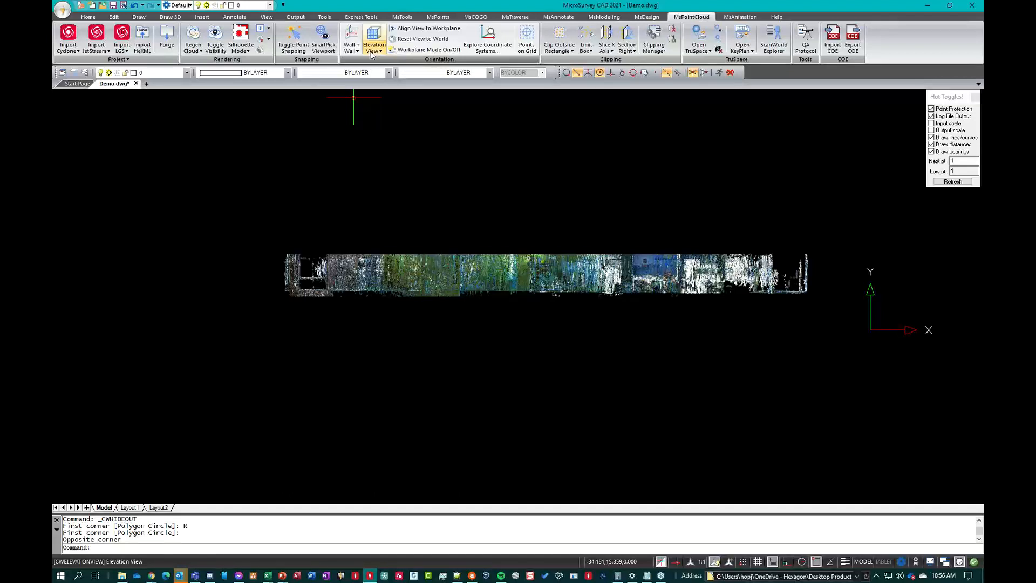
- Set the upper floor to Plan View and clip away the stray points outside a rectangle around the main building layout
{"action": "left_click", "coordinate": [371, 52]}
{"action": "left_click", "coordinate": [383, 65]}
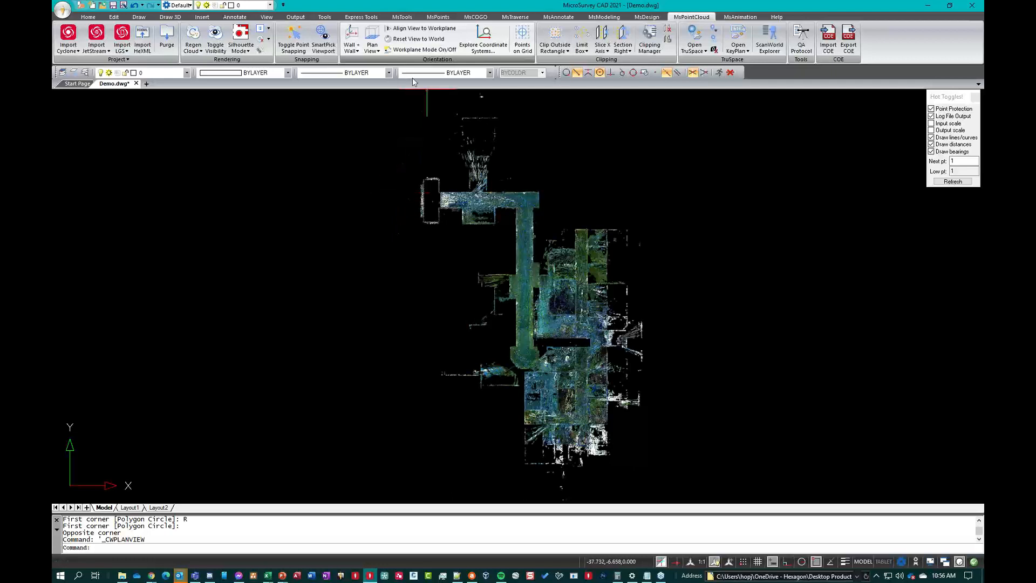
{"action": "left_click", "coordinate": [372, 38]}
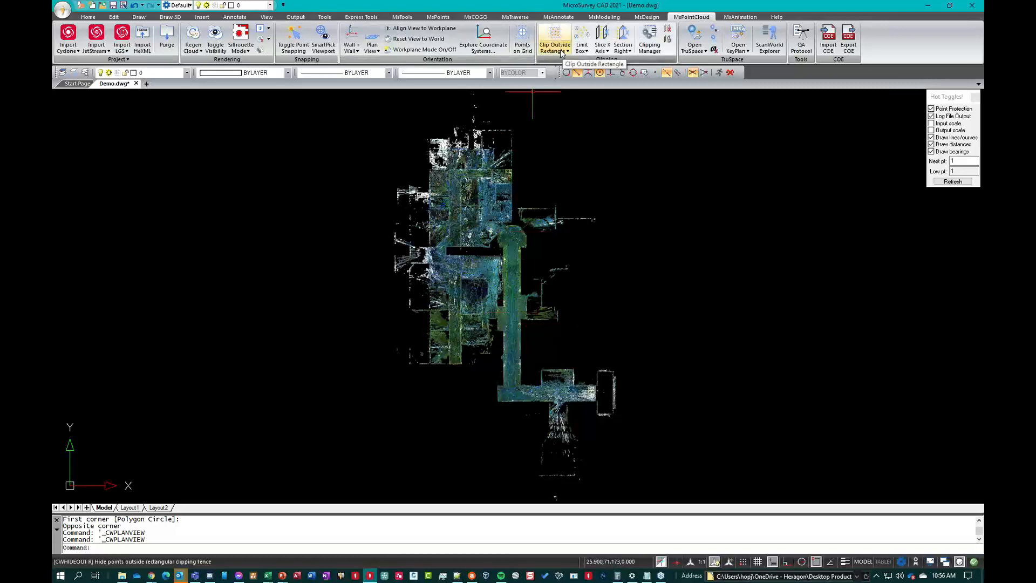
{"action": "left_click", "coordinate": [549, 27]}
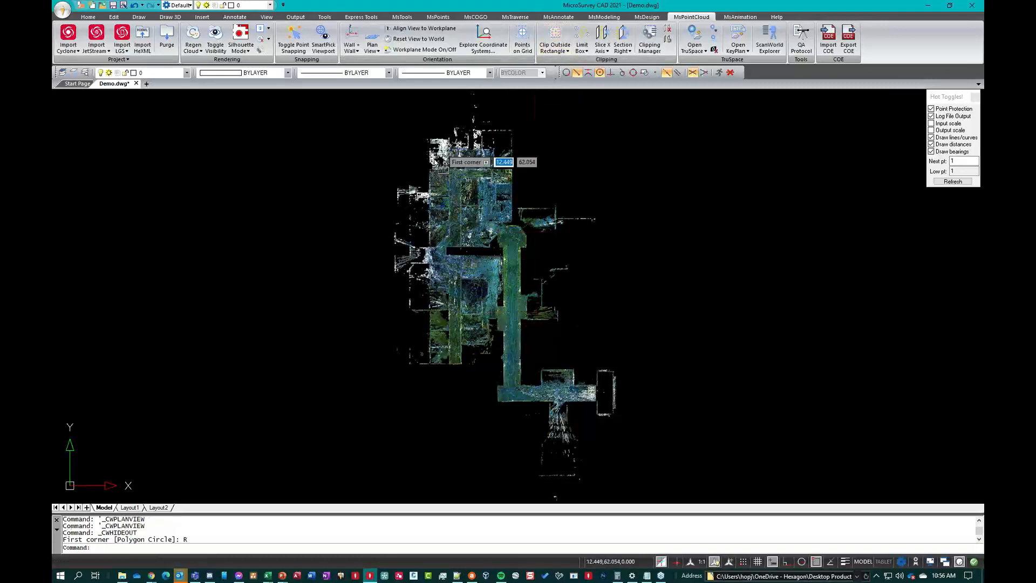
{"action": "left_click", "coordinate": [626, 422]}
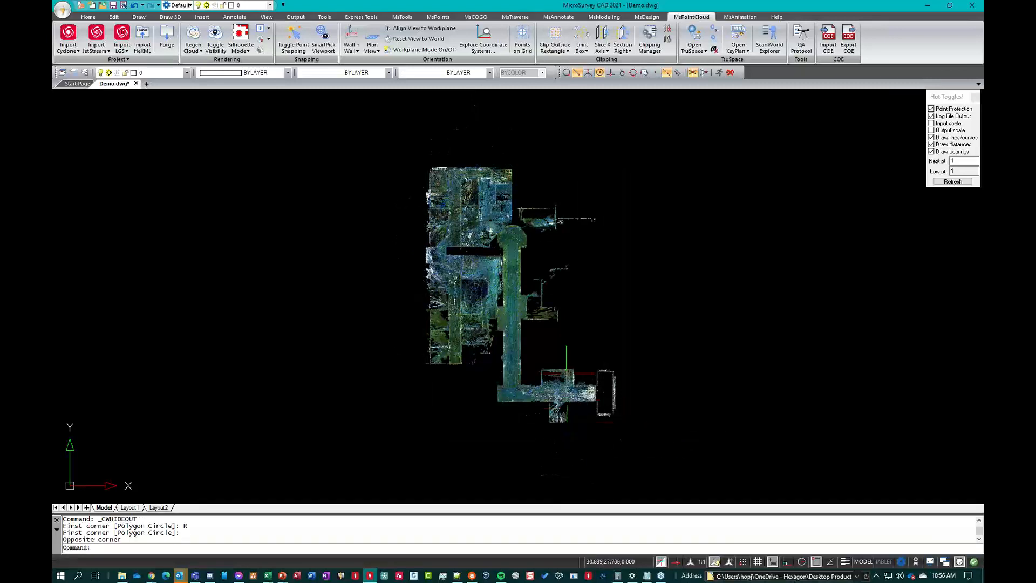
{"action": "left_click", "coordinate": [554, 38]}
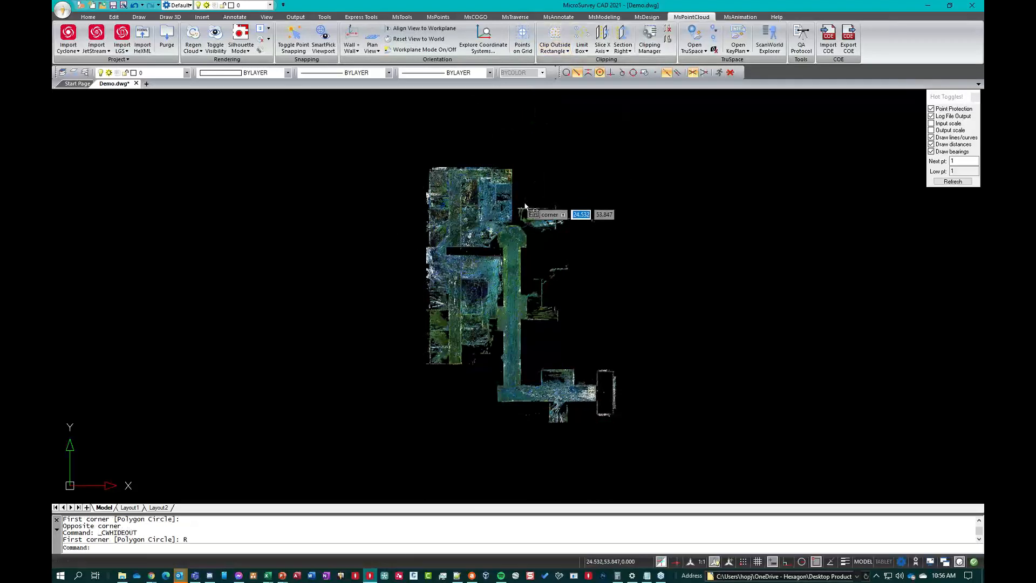
{"action": "key", "text": "Escape"}
{"action": "key", "text": "Escape"}
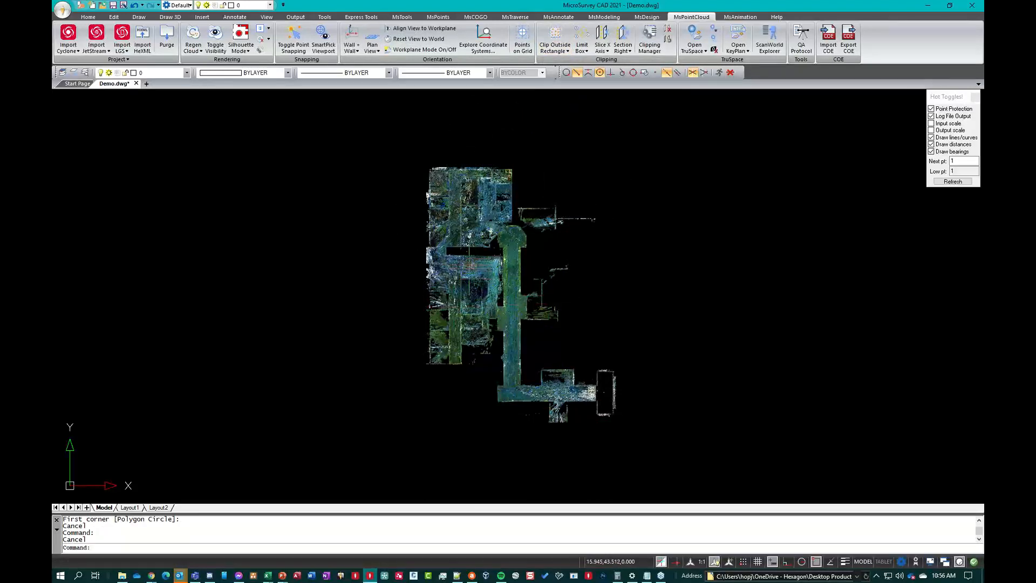
- Switch to Elevation View and use Clip Outside Rectangle to keep only a thin horizontal band across the upper floor's walls
{"action": "scroll", "coordinate": [468, 265], "scroll_direction": "up", "scroll_amount": 5}
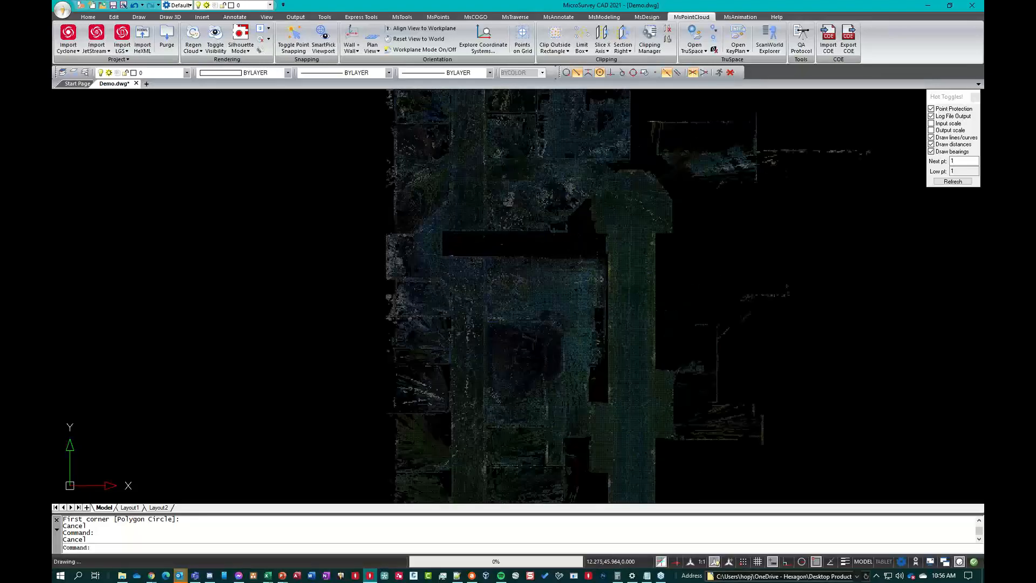
{"action": "scroll", "coordinate": [468, 264], "scroll_direction": "up", "scroll_amount": 3}
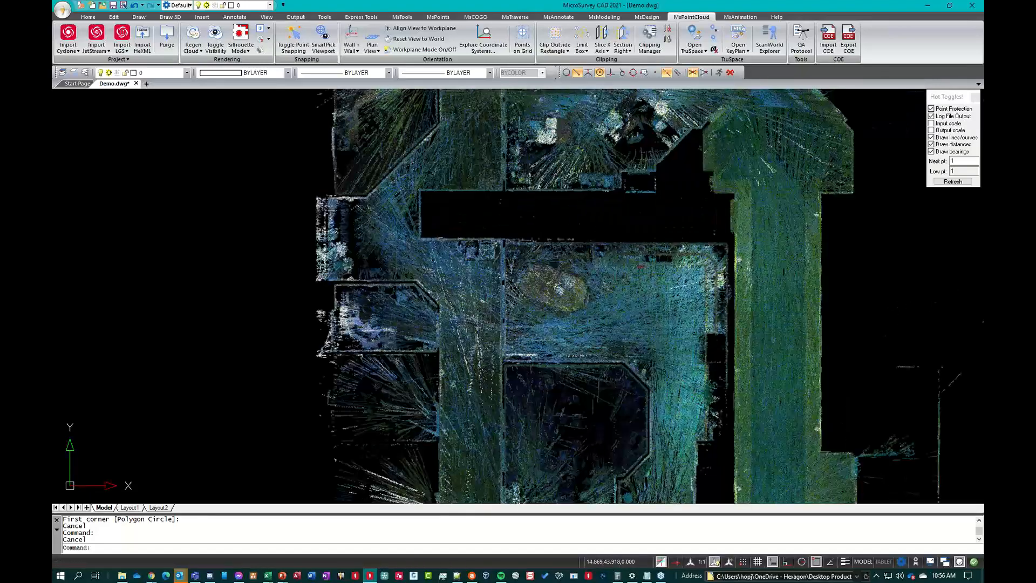
{"action": "scroll", "coordinate": [599, 277], "scroll_direction": "down", "scroll_amount": 4}
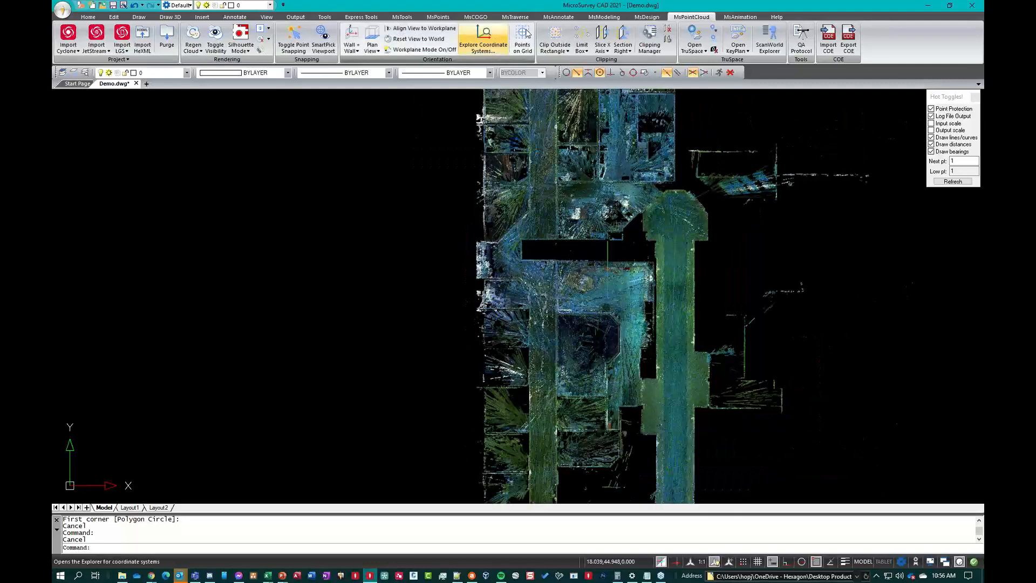
{"action": "left_click", "coordinate": [376, 51]}
{"action": "left_click", "coordinate": [384, 87]}
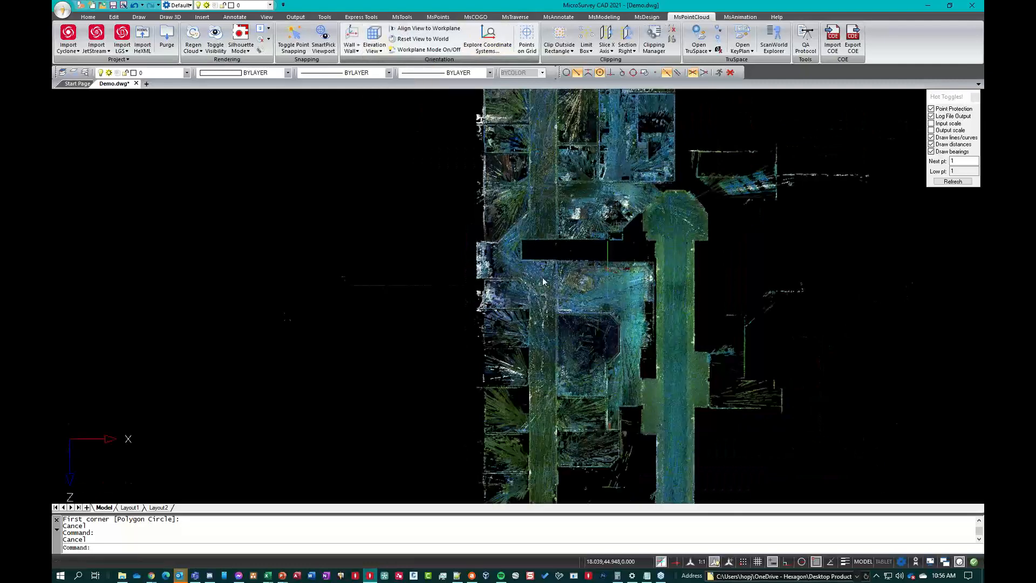
{"action": "left_click", "coordinate": [559, 51]}
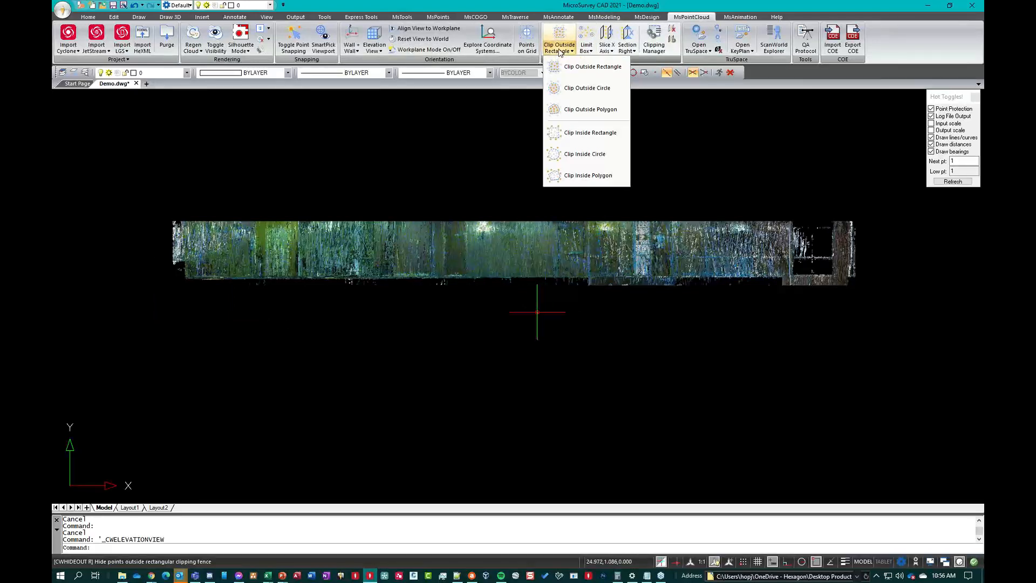
{"action": "left_click", "coordinate": [593, 66]}
{"action": "left_click", "coordinate": [161, 241]}
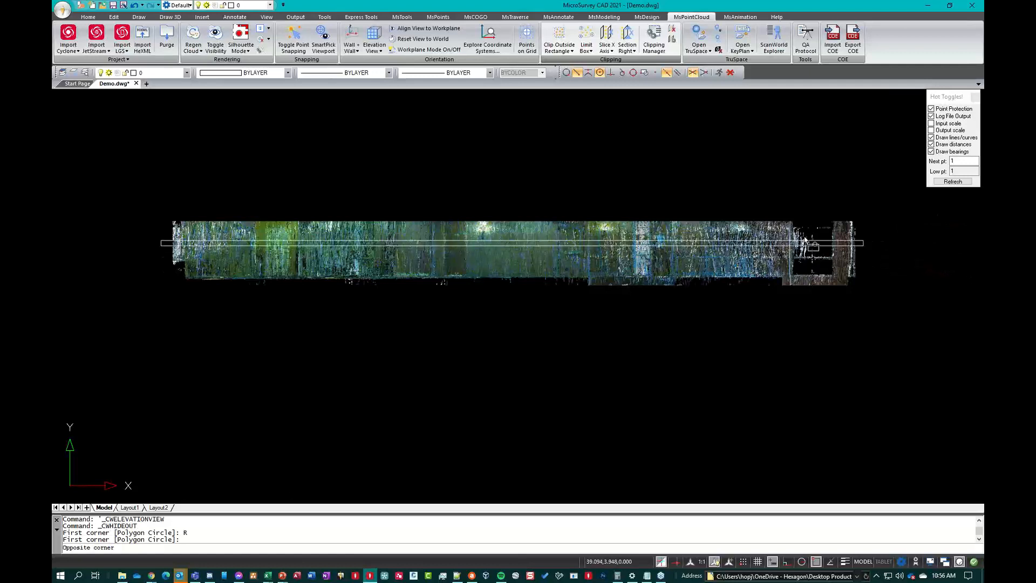
- Return to Plan View to show the thin slice as a floor plan outline
{"action": "left_click", "coordinate": [374, 51]}
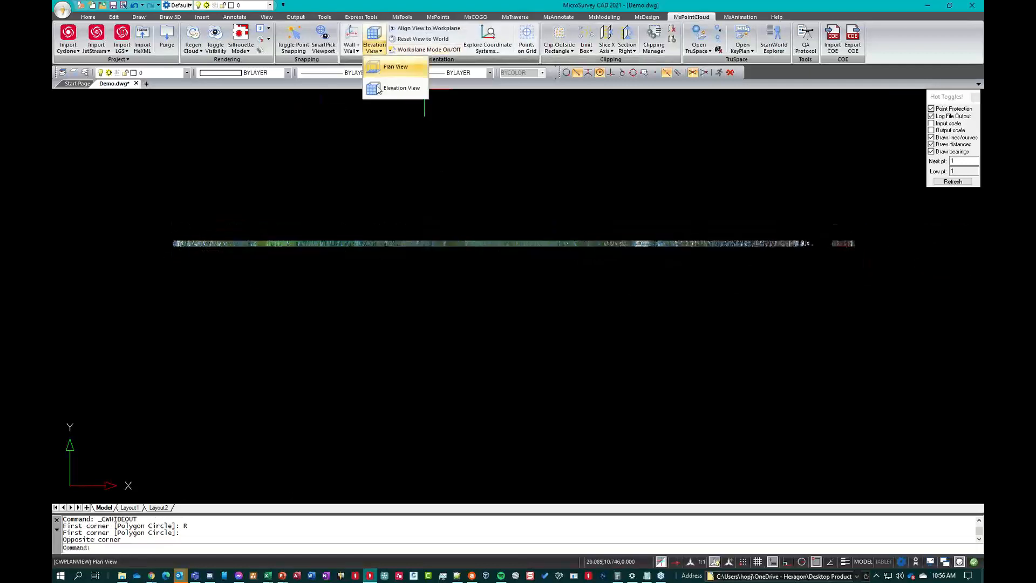
{"action": "left_click", "coordinate": [395, 67]}
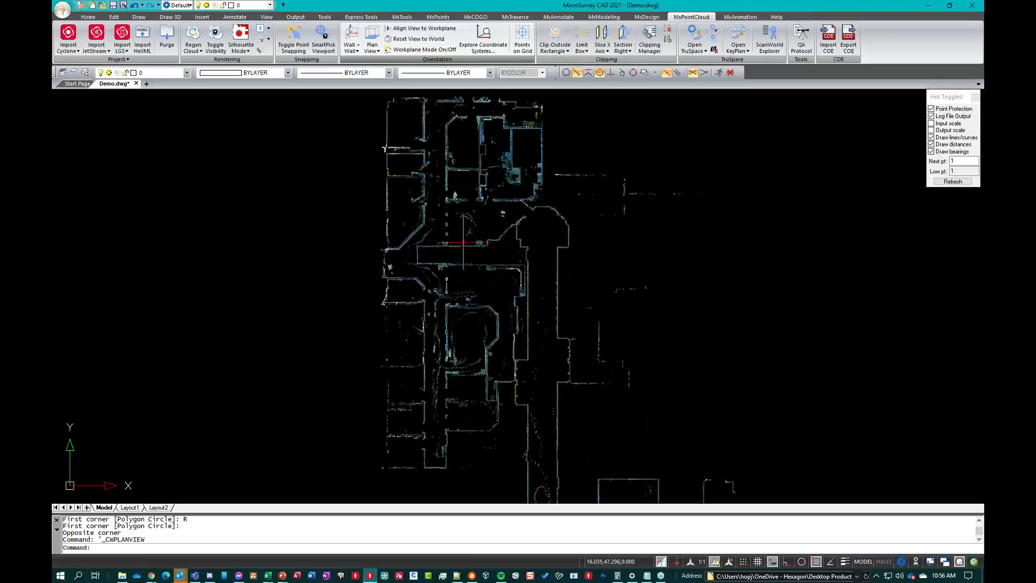
{"action": "scroll", "coordinate": [435, 295], "scroll_direction": "up", "scroll_amount": 1}
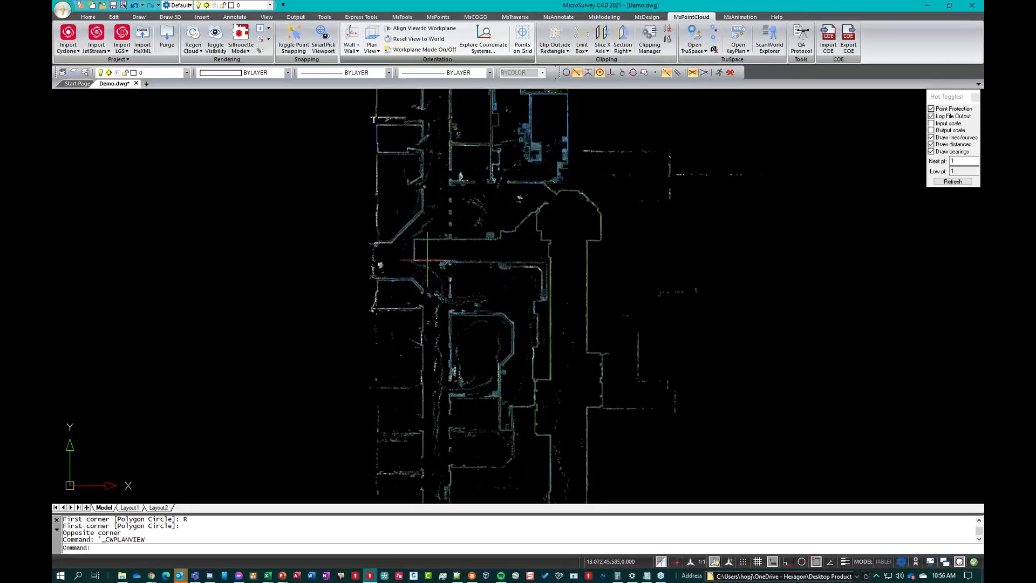
- Move the slice forward three times with Slice Forward, and move it back three times with Slice Backward
{"action": "left_click", "coordinate": [599, 51]}
{"action": "left_click", "coordinate": [620, 133]}
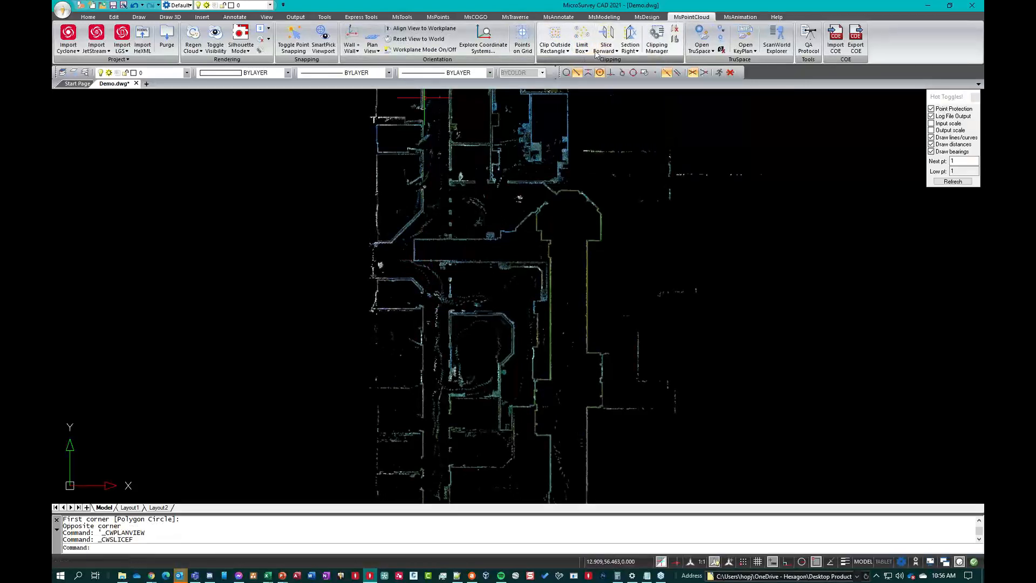
{"action": "left_click", "coordinate": [605, 34]}
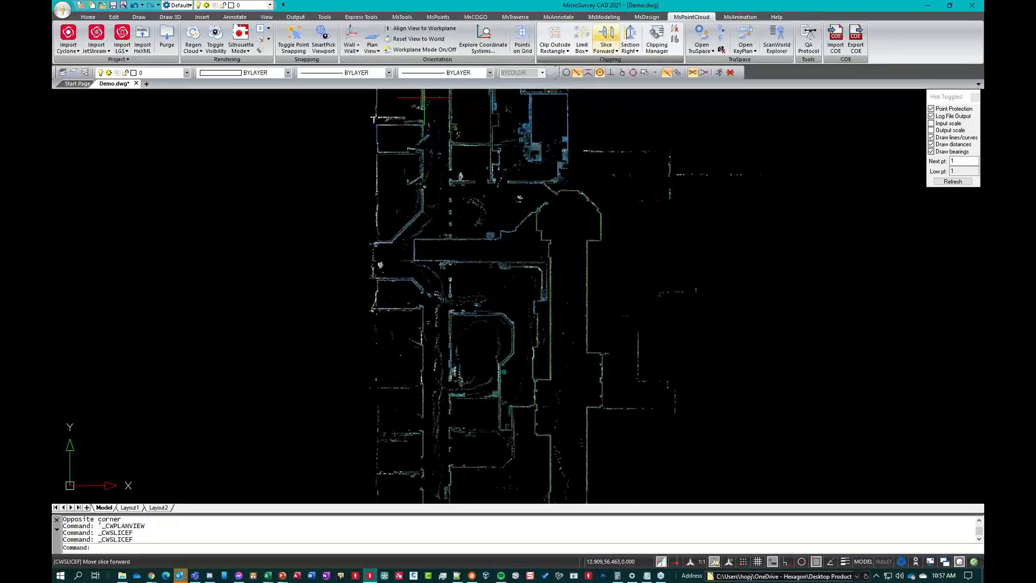
{"action": "left_click", "coordinate": [611, 47]}
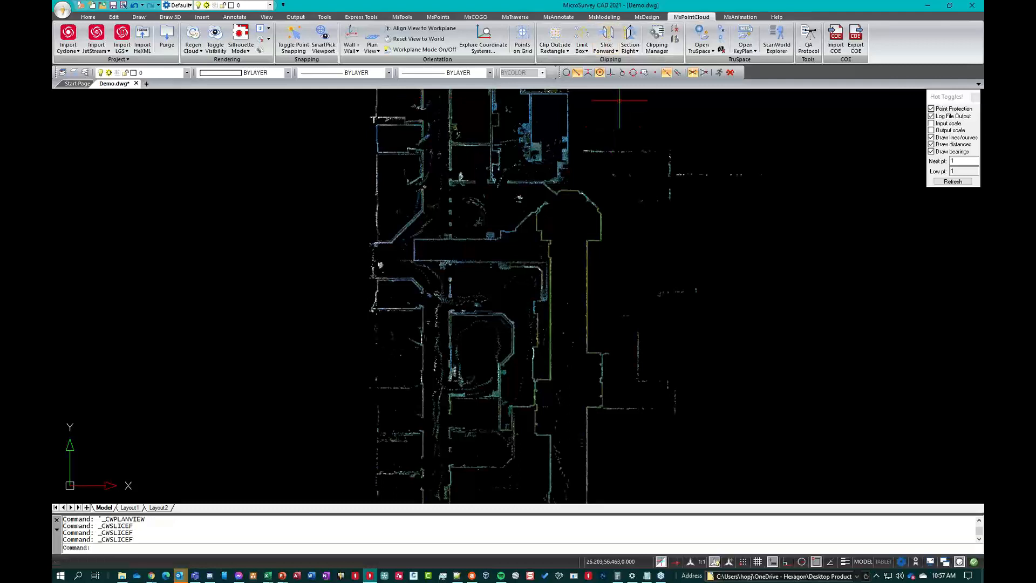
{"action": "left_click", "coordinate": [613, 50]}
{"action": "left_click", "coordinate": [626, 147]}
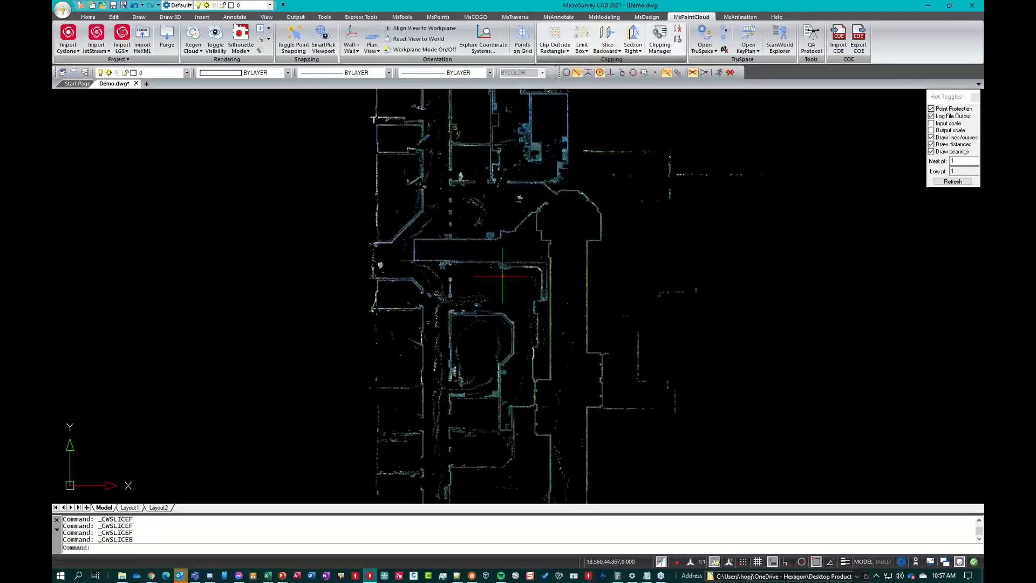
{"action": "left_click", "coordinate": [608, 35]}
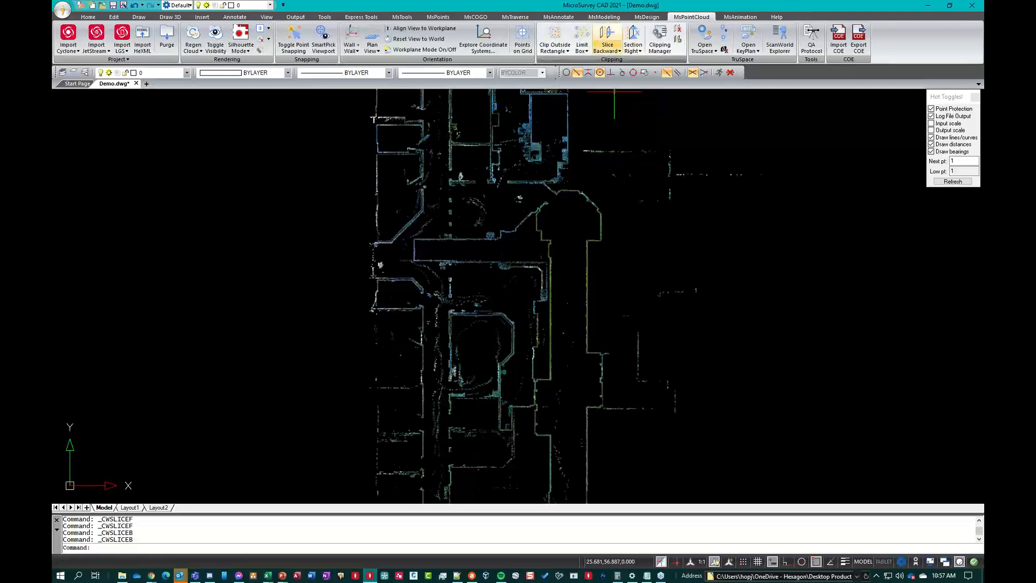
- Examine the sliced wall outlines up close in 3D around the angled hallway, and reset the cloud to Plan View
{"action": "middle_click_drag", "start_coordinate": [545, 248], "coordinate": [525, 300]}
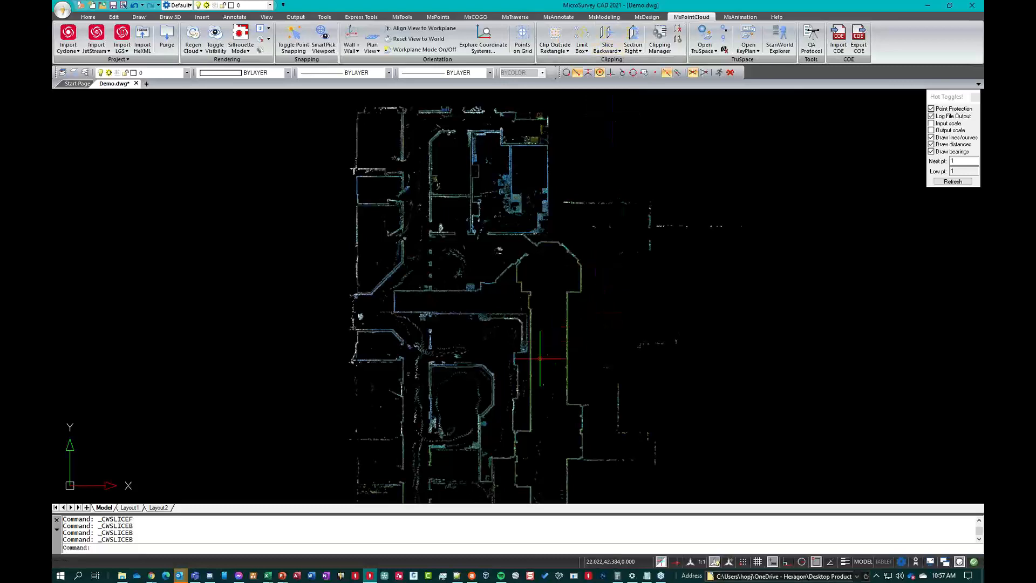
{"action": "scroll", "coordinate": [473, 324], "scroll_direction": "up", "scroll_amount": 3}
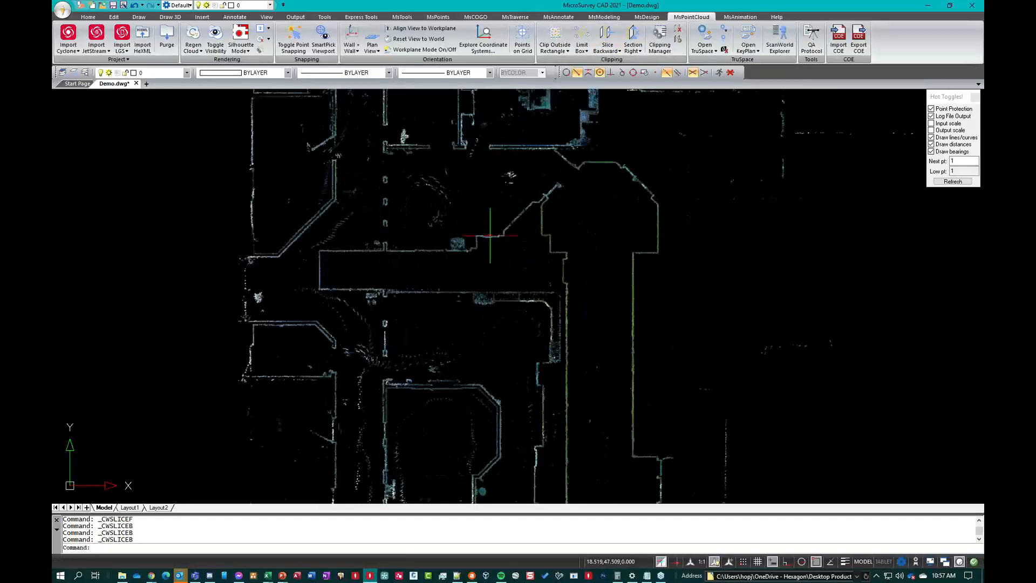
{"action": "mouse_move", "coordinate": [490, 295]}
{"action": "middle_mouse_down"}
{"action": "mouse_move", "coordinate": [496, 308]}
{"action": "mouse_move", "coordinate": [458, 267]}
{"action": "middle_mouse_up"}
{"action": "scroll", "coordinate": [526, 302], "scroll_direction": "up", "scroll_amount": 4}
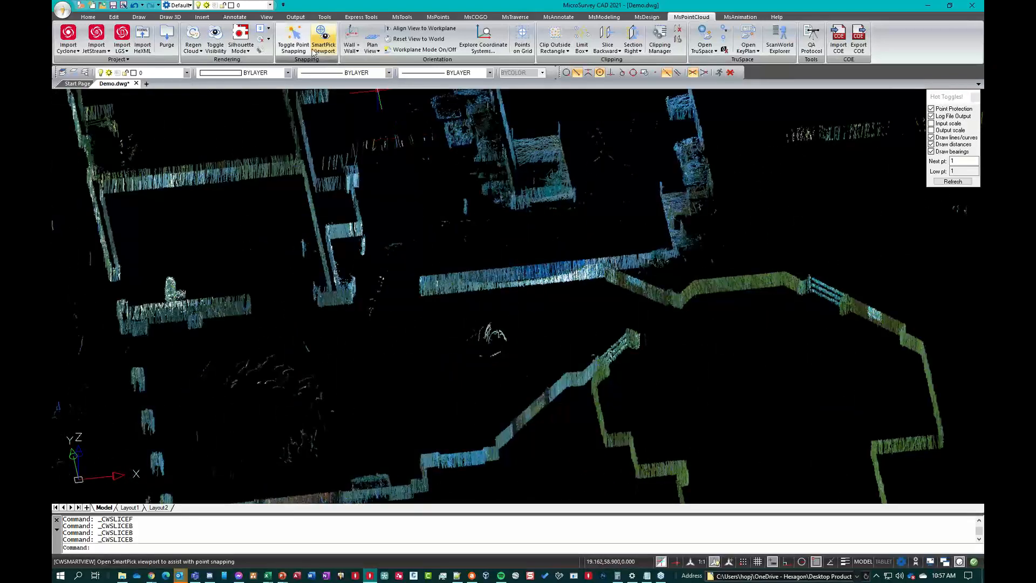
{"action": "left_click", "coordinate": [372, 36]}
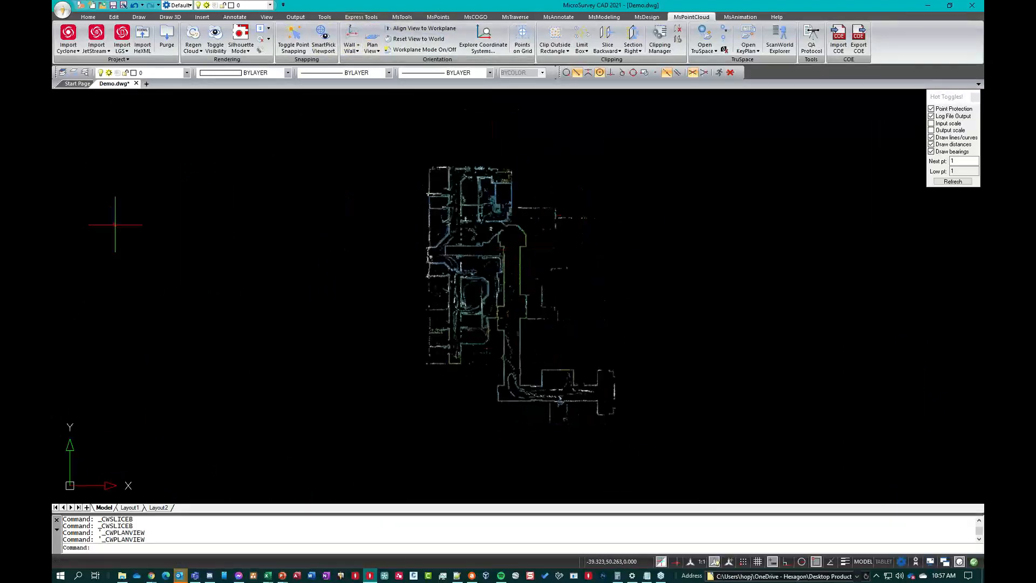
{"action": "type", "text": "PL"}
{"action": "key", "text": "Return"}
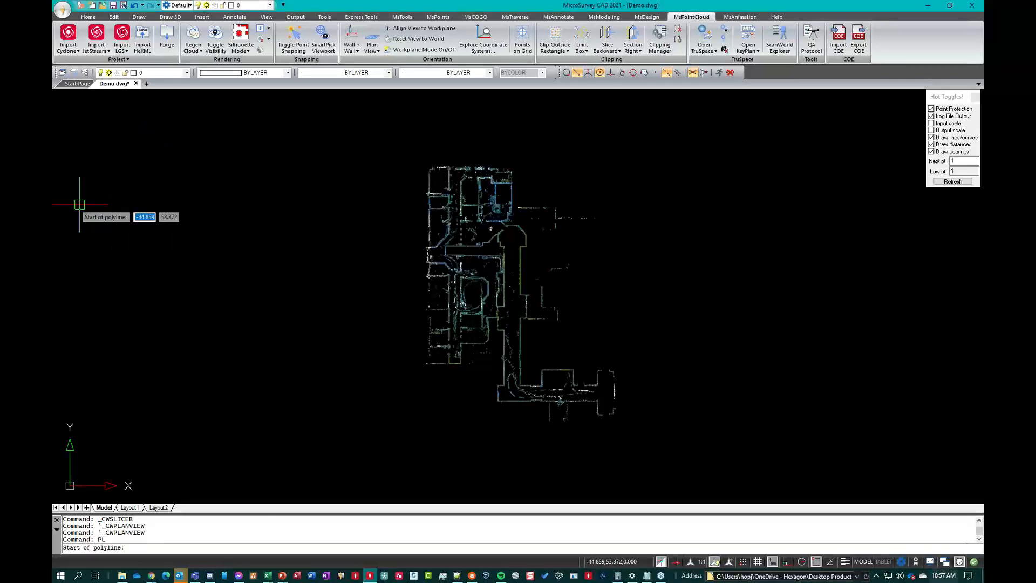
{"action": "scroll", "coordinate": [478, 390], "scroll_direction": "up", "scroll_amount": 3}
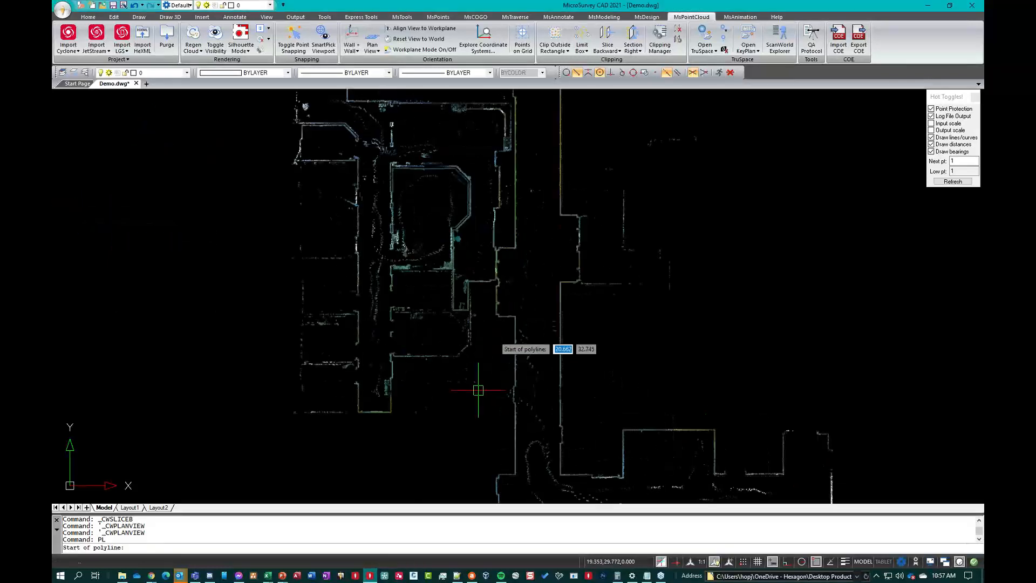
{"action": "scroll", "coordinate": [490, 452], "scroll_direction": "up", "scroll_amount": 1}
{"action": "scroll", "coordinate": [493, 455], "scroll_direction": "up", "scroll_amount": 3}
{"action": "scroll", "coordinate": [518, 345], "scroll_direction": "down", "scroll_amount": 4}
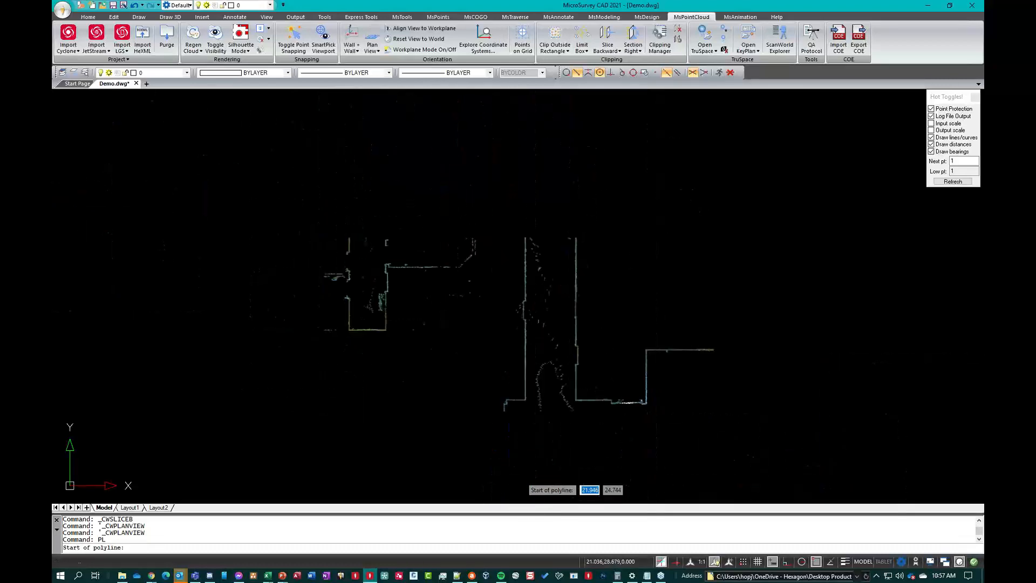
{"action": "scroll", "coordinate": [478, 216], "scroll_direction": "up", "scroll_amount": 2}
{"action": "scroll", "coordinate": [476, 143], "scroll_direction": "down", "scroll_amount": 2}
{"action": "scroll", "coordinate": [363, 209], "scroll_direction": "up", "scroll_amount": 3}
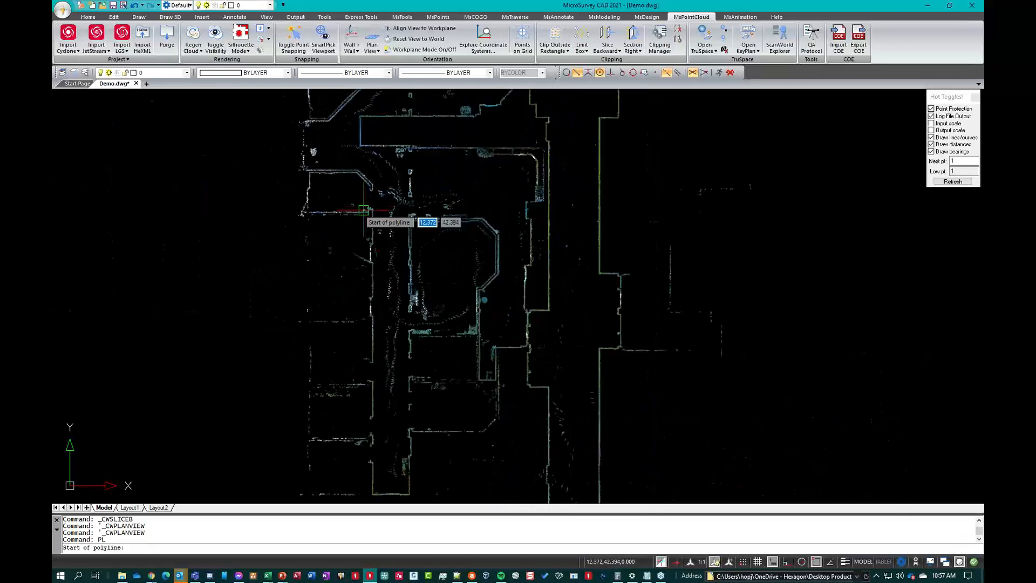
{"action": "scroll", "coordinate": [389, 168], "scroll_direction": "up", "scroll_amount": 1}
{"action": "scroll", "coordinate": [360, 380], "scroll_direction": "up", "scroll_amount": 3}
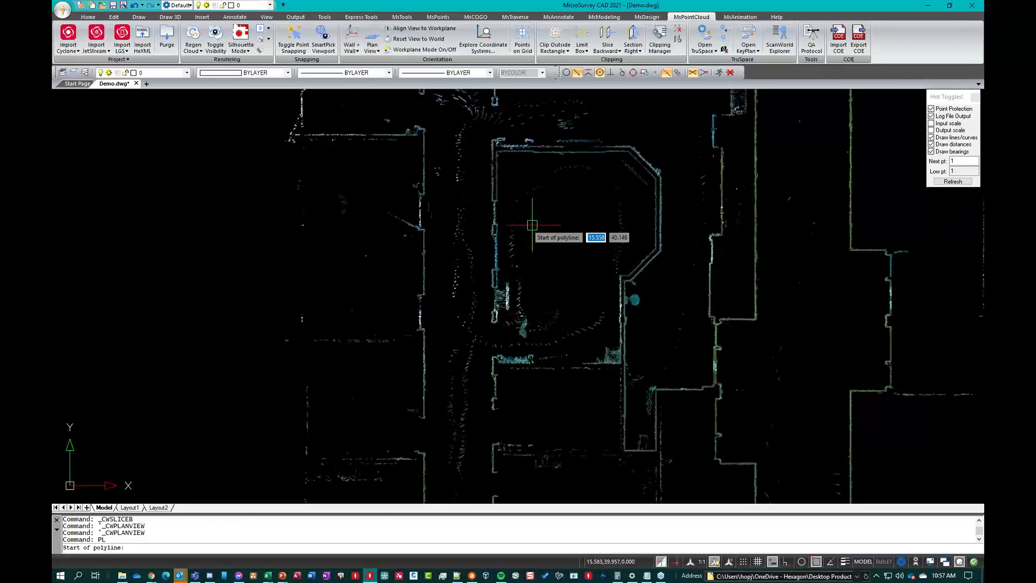
{"action": "scroll", "coordinate": [492, 162], "scroll_direction": "up", "scroll_amount": 3}
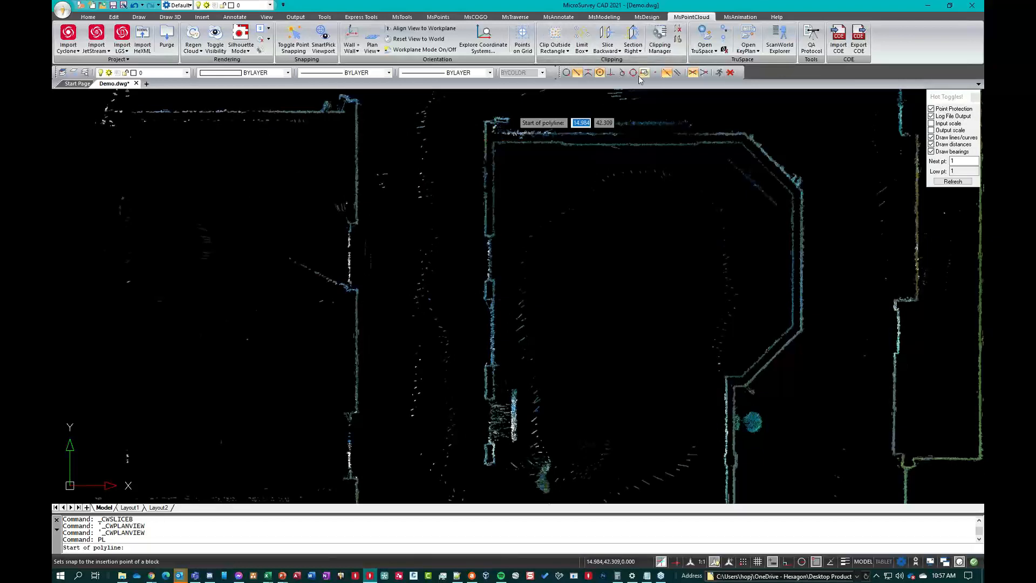
- Enable the Node object snap and turn on point snapping for the cloud
{"action": "left_click", "coordinate": [655, 72]}
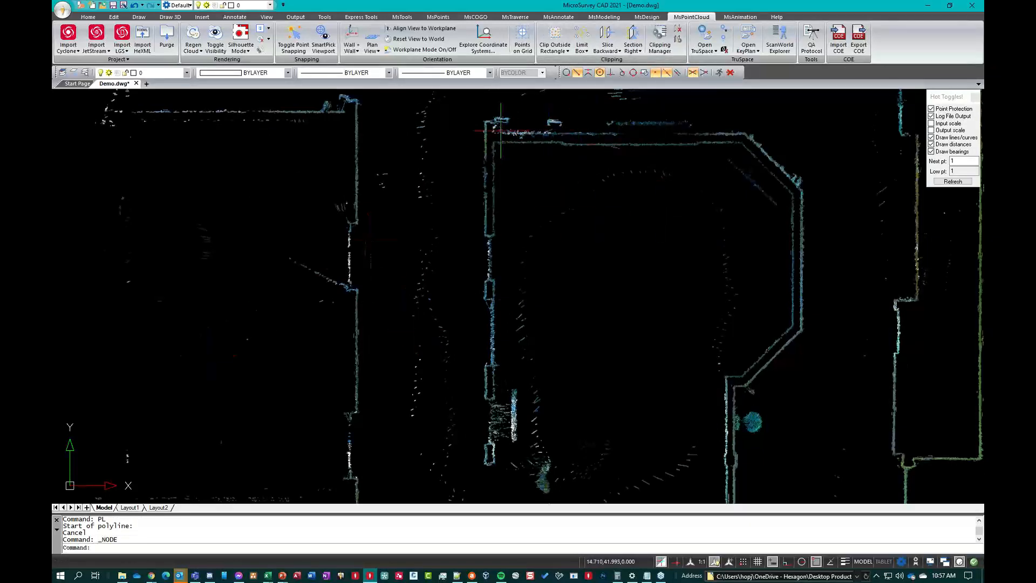
{"action": "left_click", "coordinate": [293, 37]}
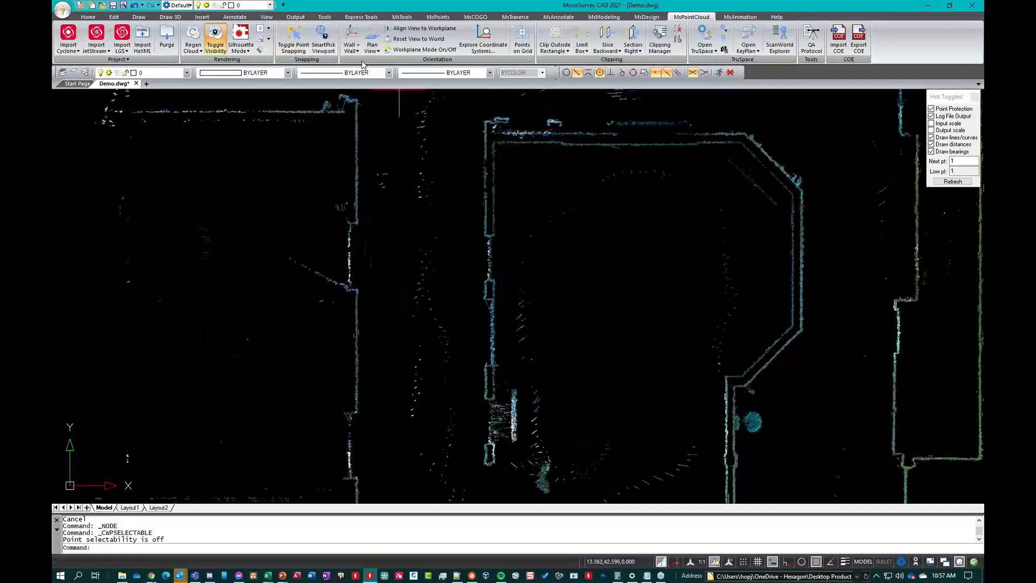
{"action": "left_click", "coordinate": [294, 38]}
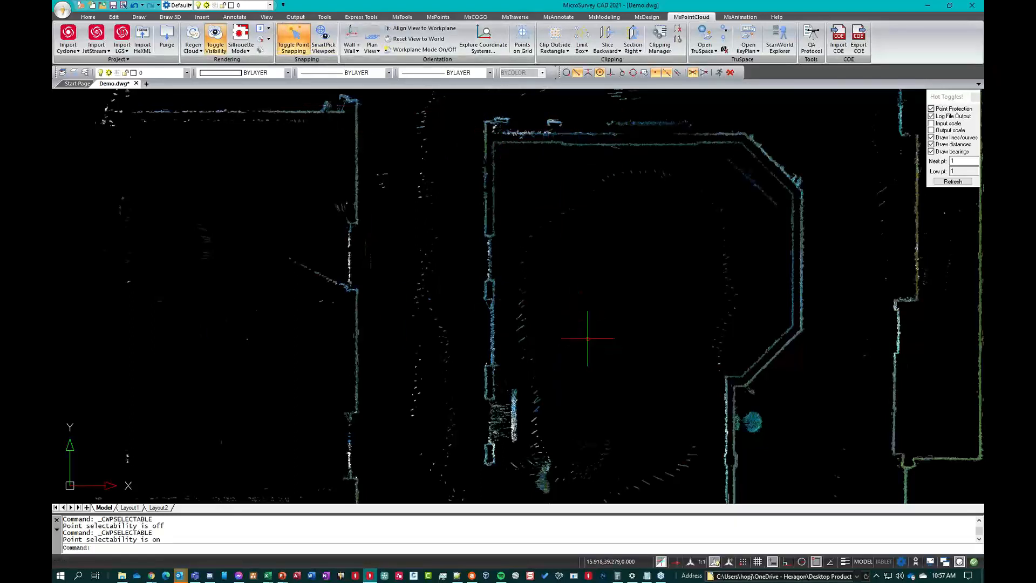
- Open TruSpace from a cloud point on the wall of the angled-corner room and look around the scan from a neighbouring setup
{"action": "scroll", "coordinate": [624, 319], "scroll_direction": "down", "scroll_amount": 3}
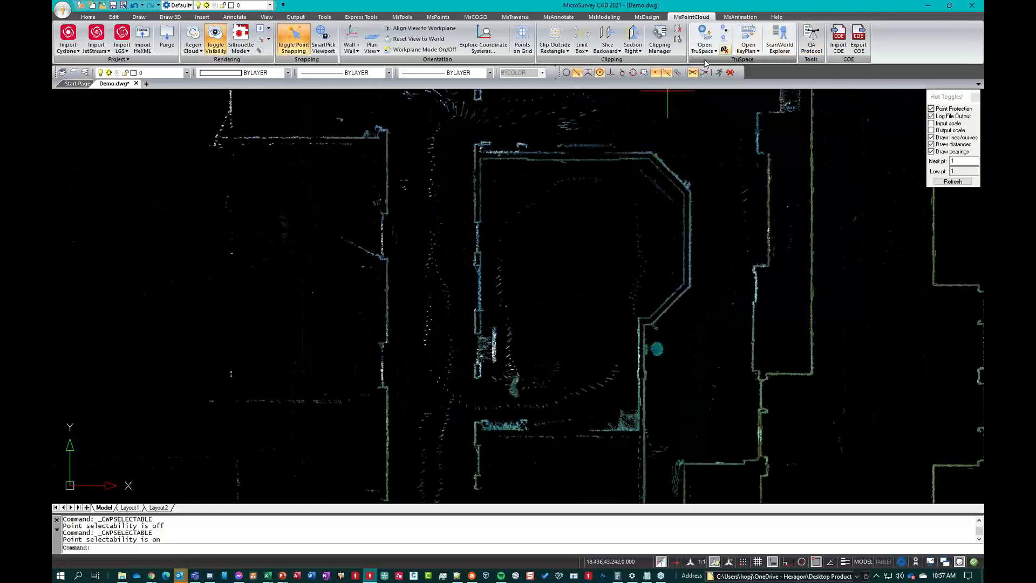
{"action": "left_click", "coordinate": [704, 38]}
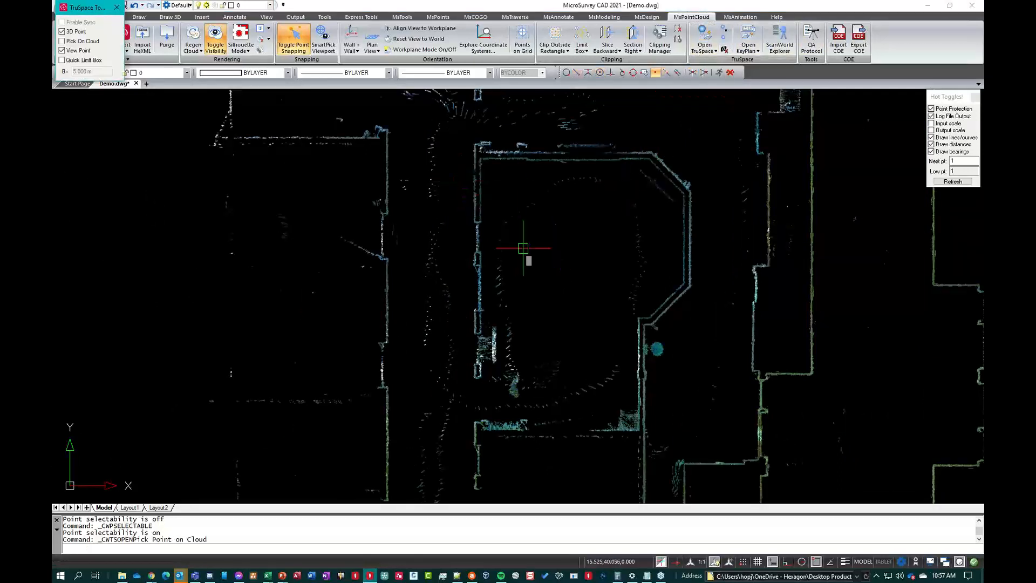
{"action": "left_click", "coordinate": [479, 273]}
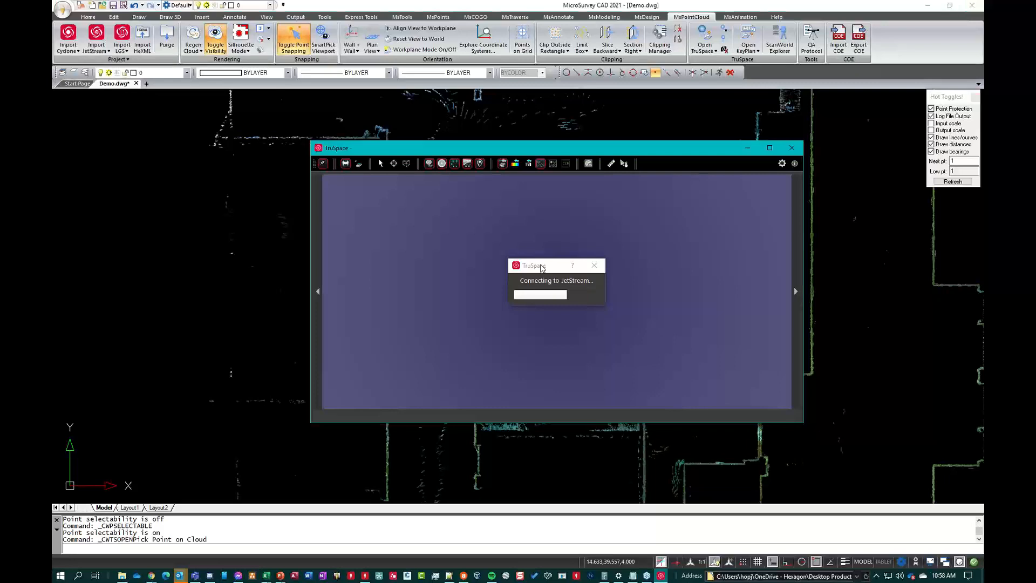
{"action": "left_click", "coordinate": [541, 268]}
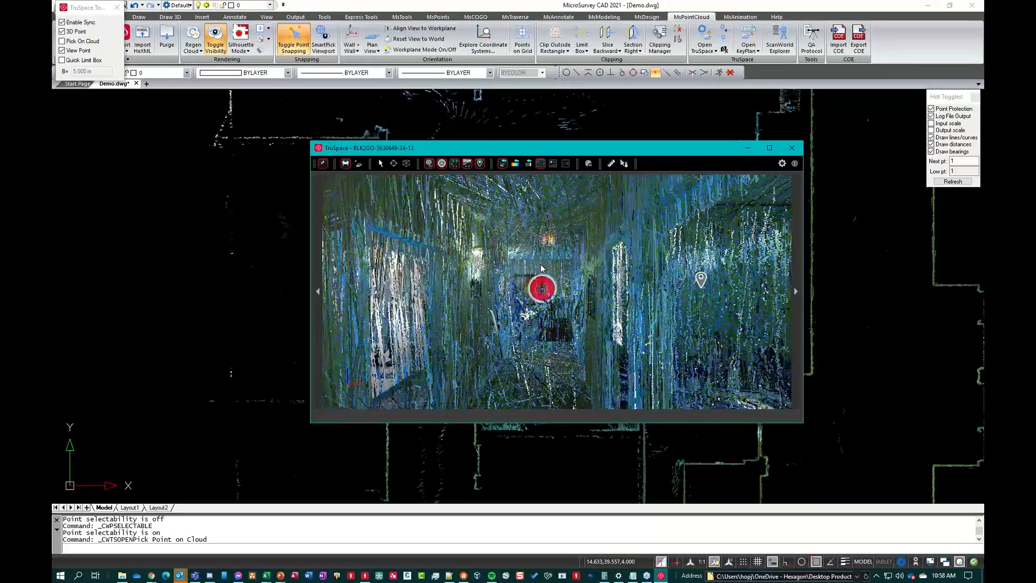
{"action": "left_click_drag", "start_coordinate": [636, 354], "coordinate": [546, 305]}
{"action": "left_click", "coordinate": [639, 229]}
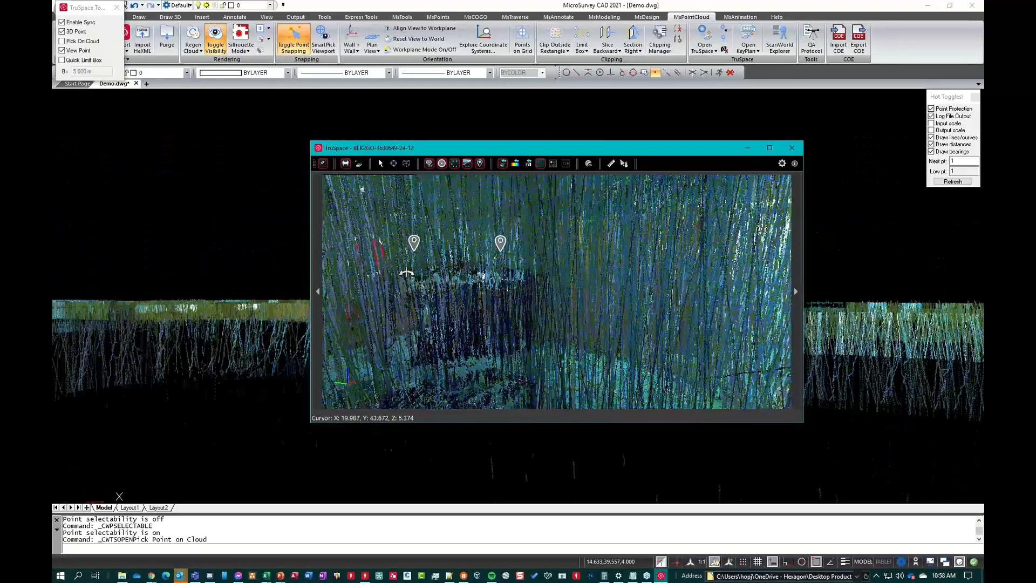
- Open the Geotags list in TruSpace and review the properties and photo previews of several tags, including 23.1, 24.1, 24.3 and 23.2
{"action": "left_click", "coordinate": [317, 291]}
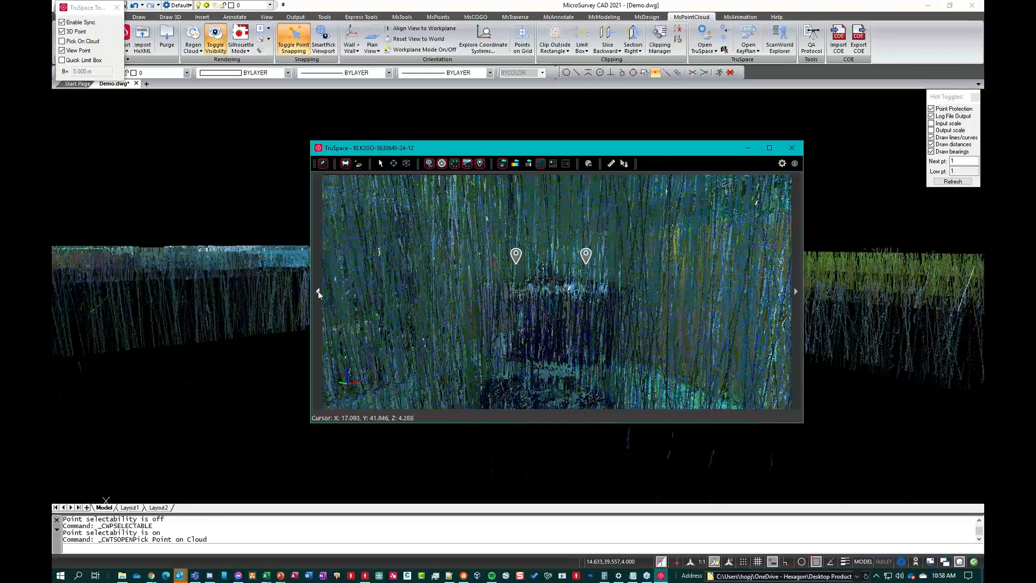
{"action": "left_click", "coordinate": [395, 185]}
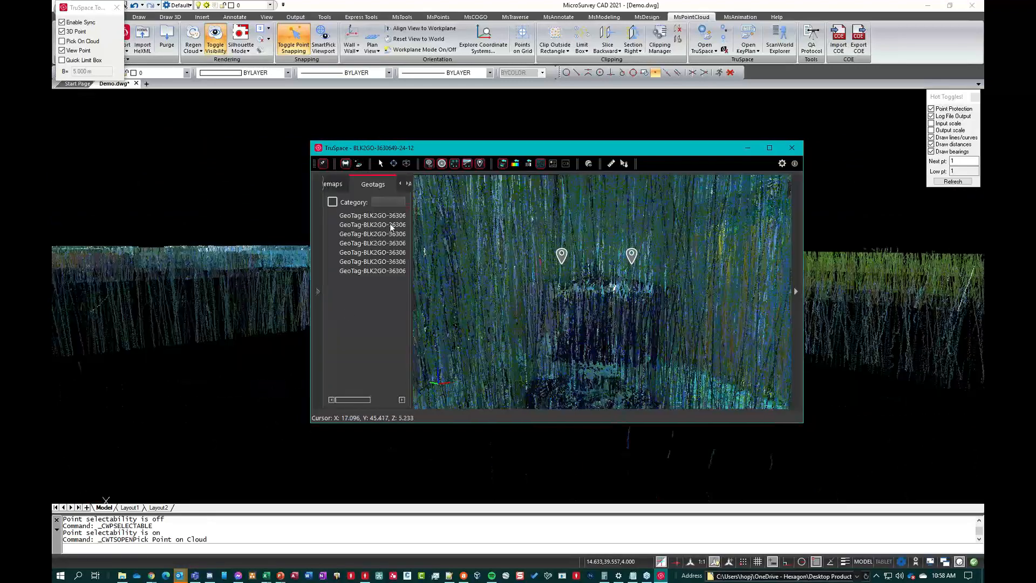
{"action": "left_click", "coordinate": [373, 216]}
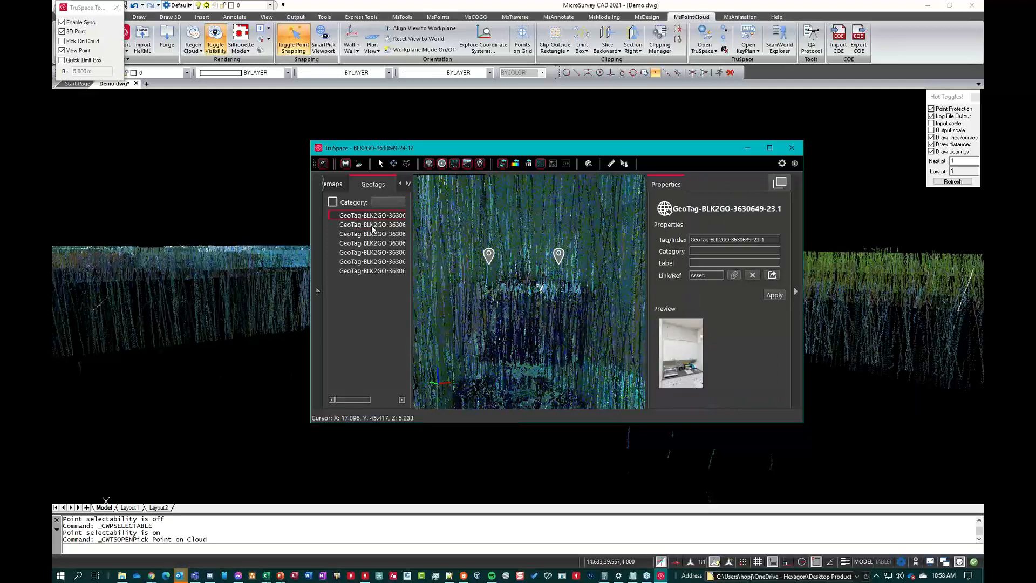
{"action": "left_click", "coordinate": [374, 243]}
{"action": "left_click", "coordinate": [375, 252]}
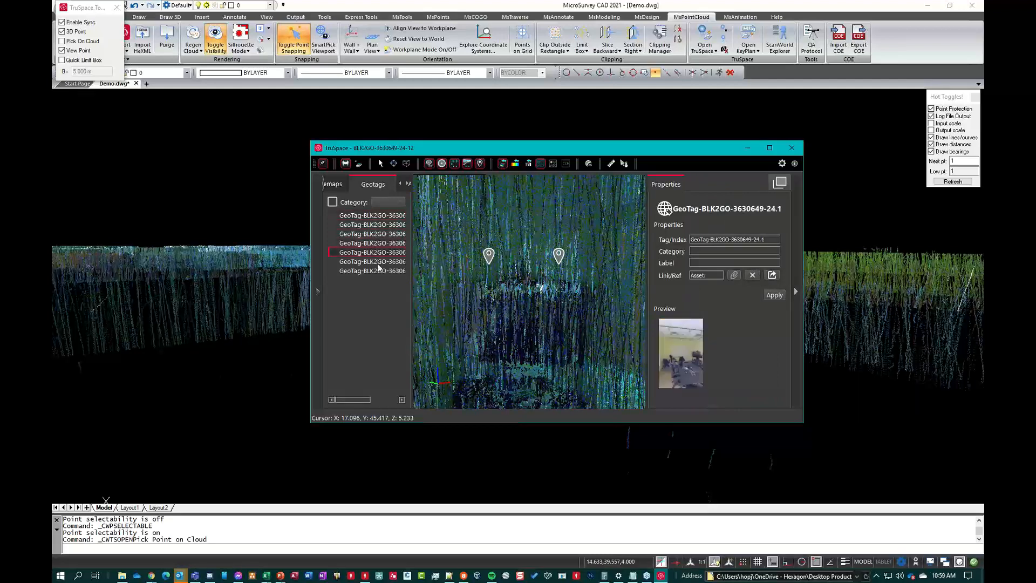
{"action": "left_click", "coordinate": [376, 271]}
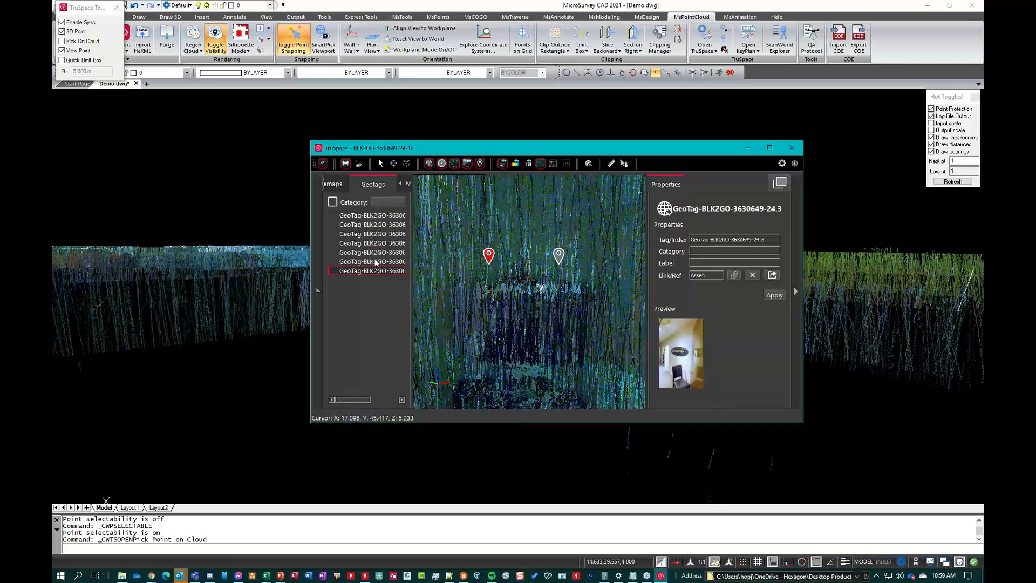
{"action": "left_click", "coordinate": [375, 253]}
{"action": "left_click", "coordinate": [371, 224]}
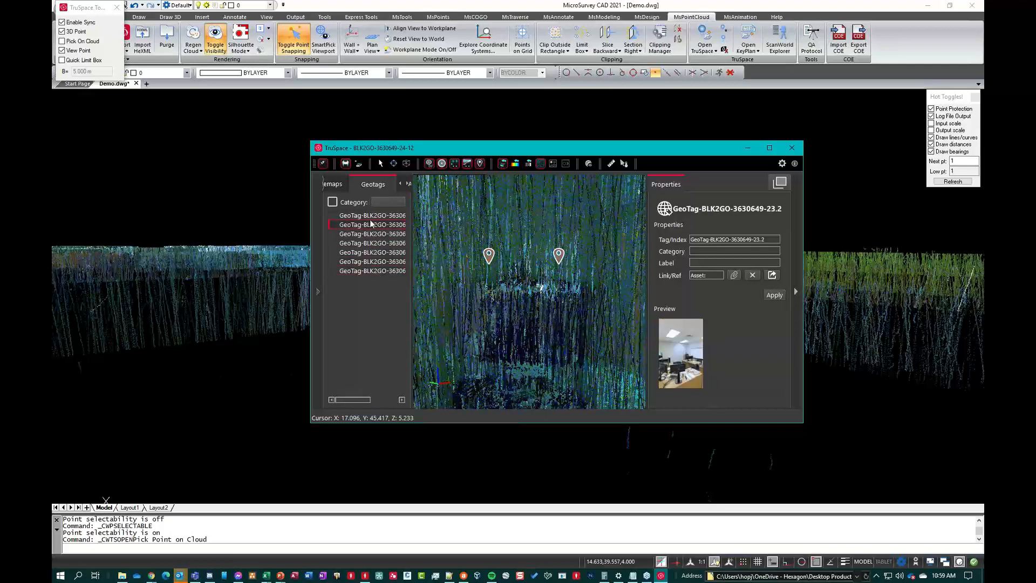
- Widen the Geotags list and view the enlarged photos of geotags 23.2 and 24.1
{"action": "left_click_drag", "start_coordinate": [412, 227], "coordinate": [485, 242]}
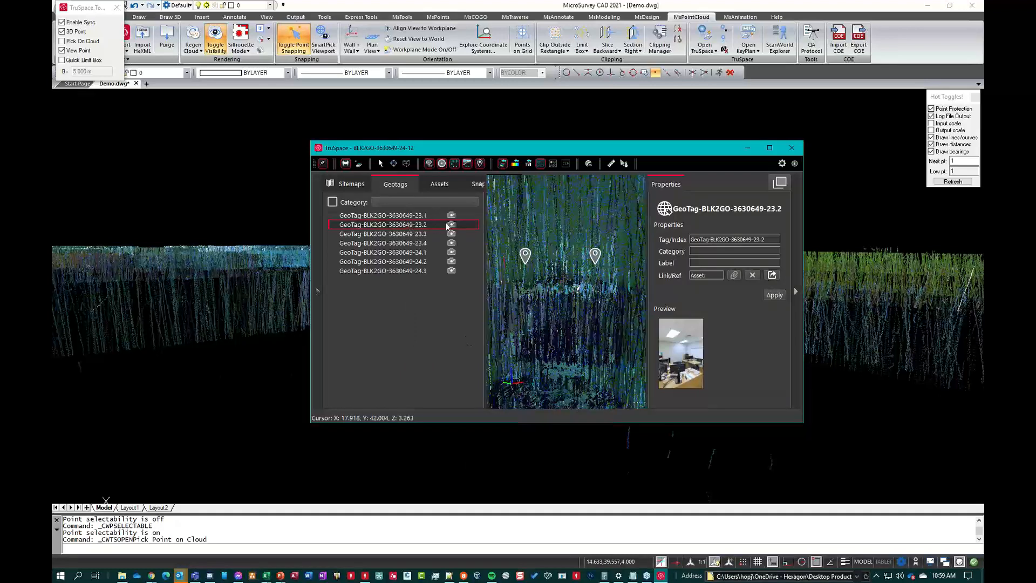
{"action": "mouse_move", "coordinate": [451, 226]}
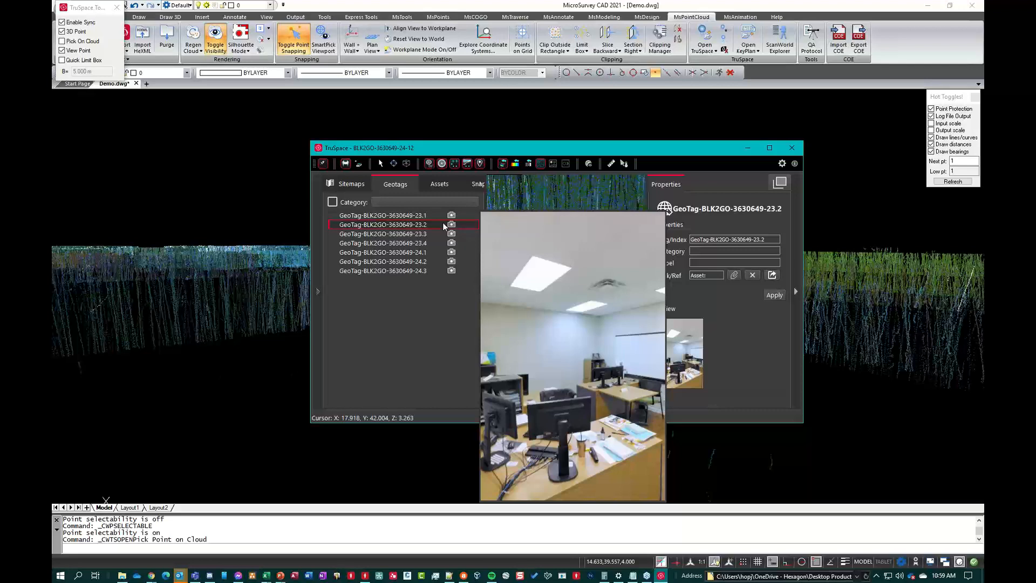
{"action": "mouse_move", "coordinate": [452, 252]}
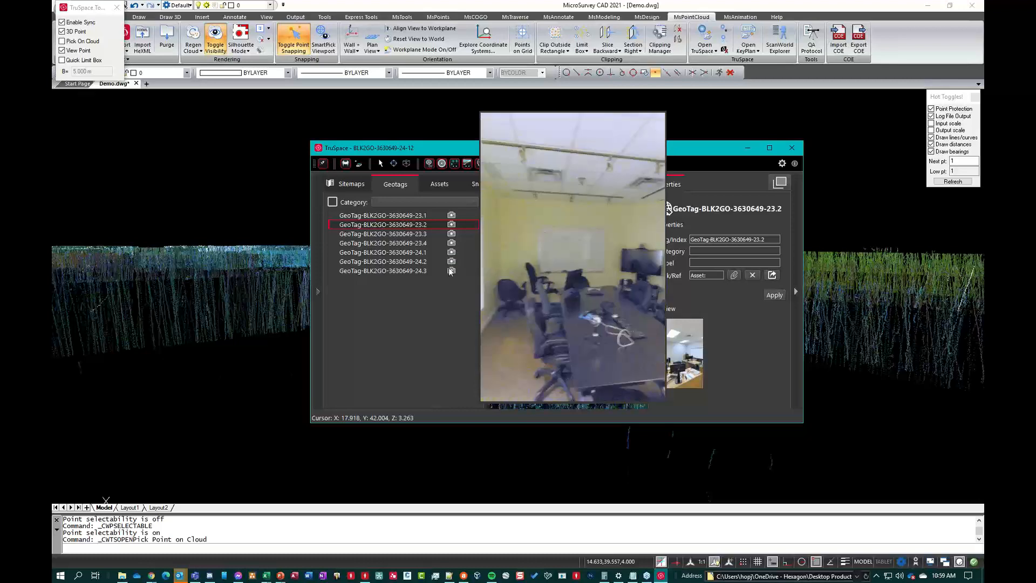
- Close TruSpace, dismiss the Perspective Mode notice and restore the cloud to Plan View
{"action": "left_click", "coordinate": [452, 252]}
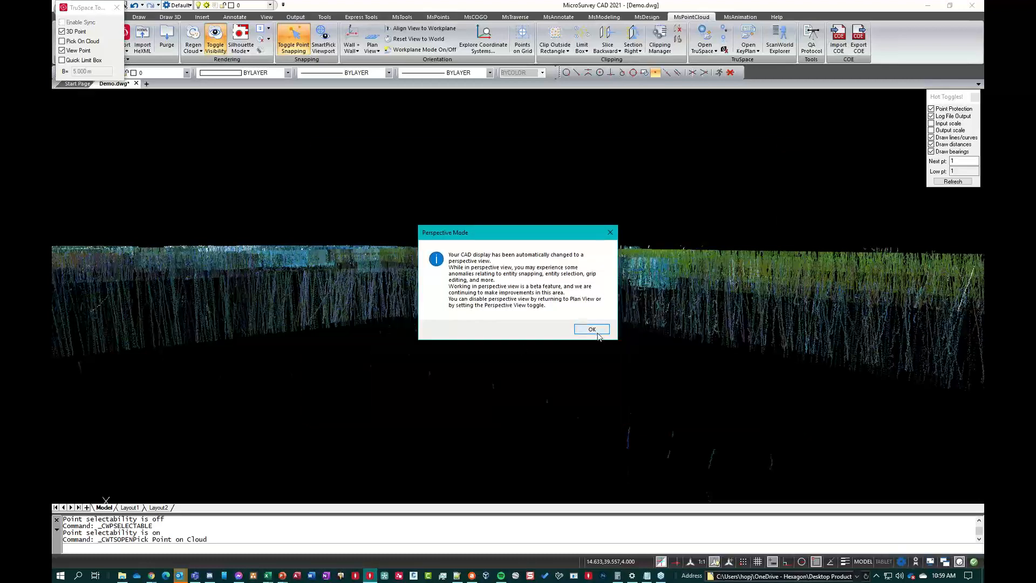
{"action": "left_click", "coordinate": [592, 329]}
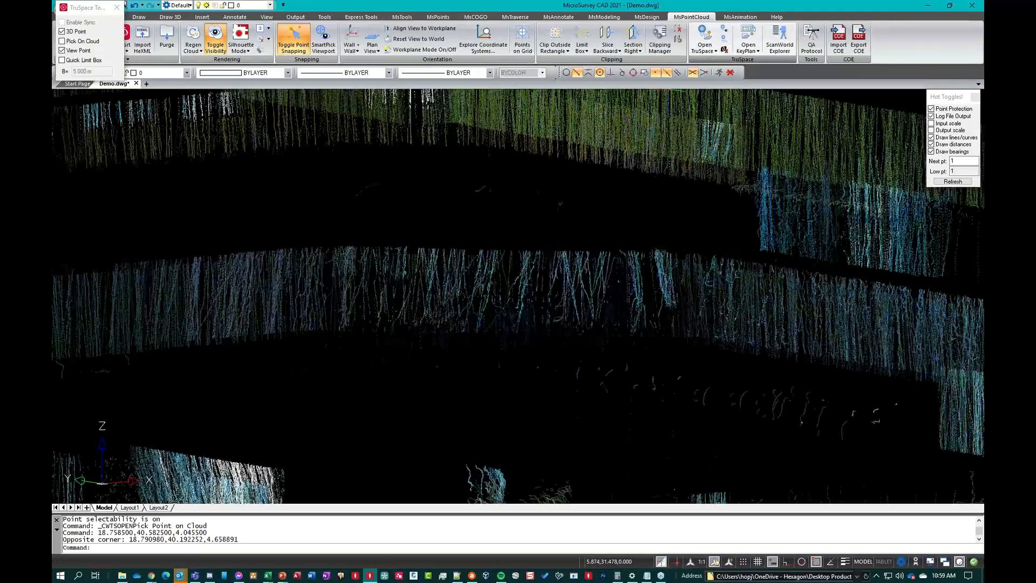
{"action": "left_click", "coordinate": [371, 36]}
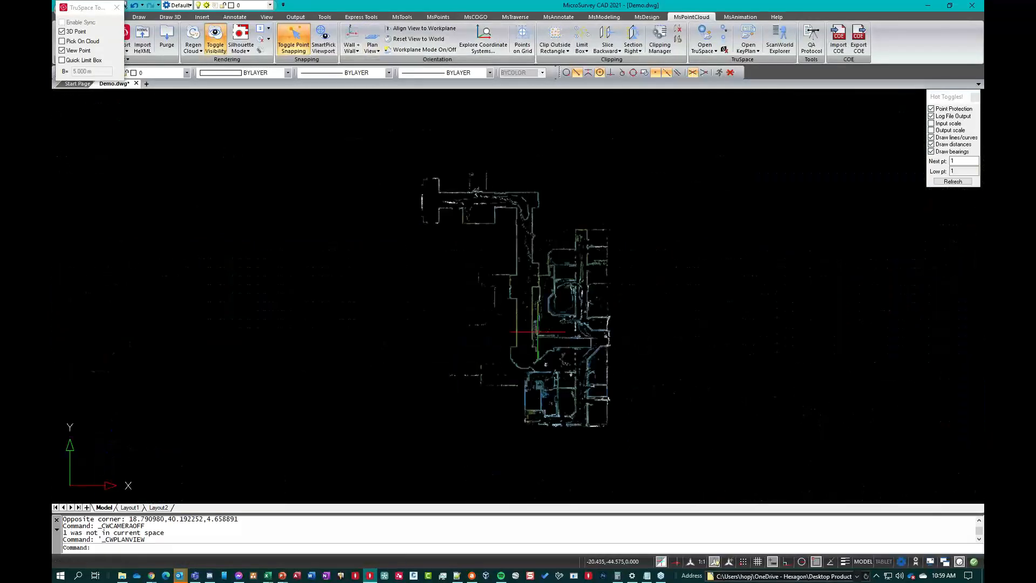
{"action": "left_click", "coordinate": [372, 36]}
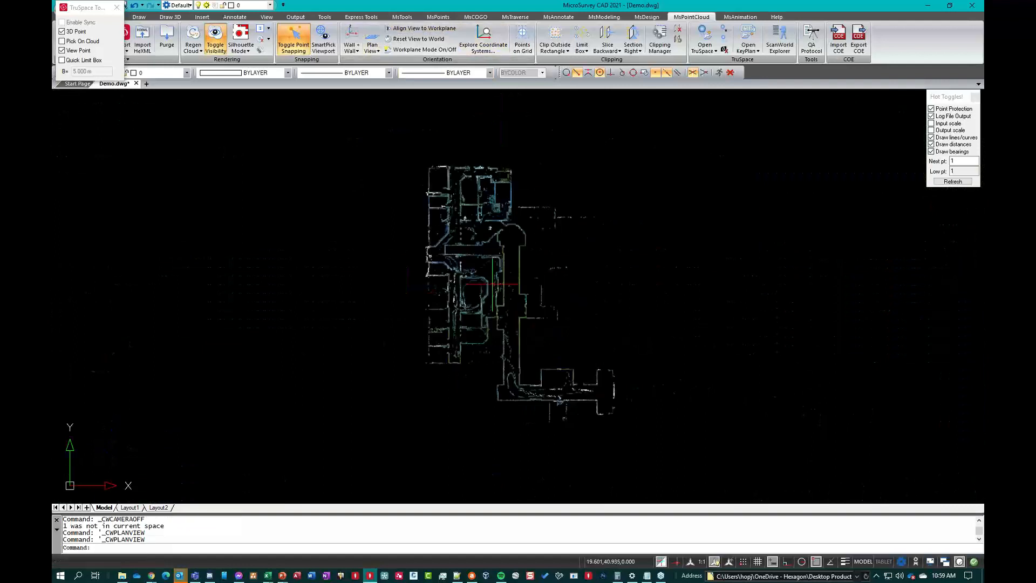
- Draw a polyline segment along the short horizontal wall jog at the upper end of the long corridor, snapping to cloud points
{"action": "scroll", "coordinate": [485, 275], "scroll_direction": "up", "scroll_amount": 5}
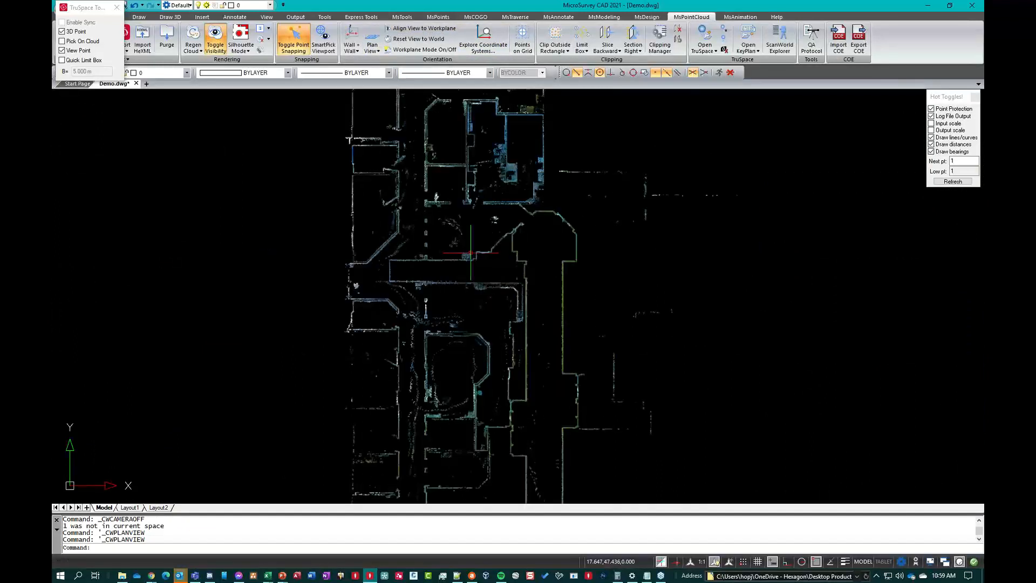
{"action": "type", "text": "pl"}
{"action": "key", "text": "Return"}
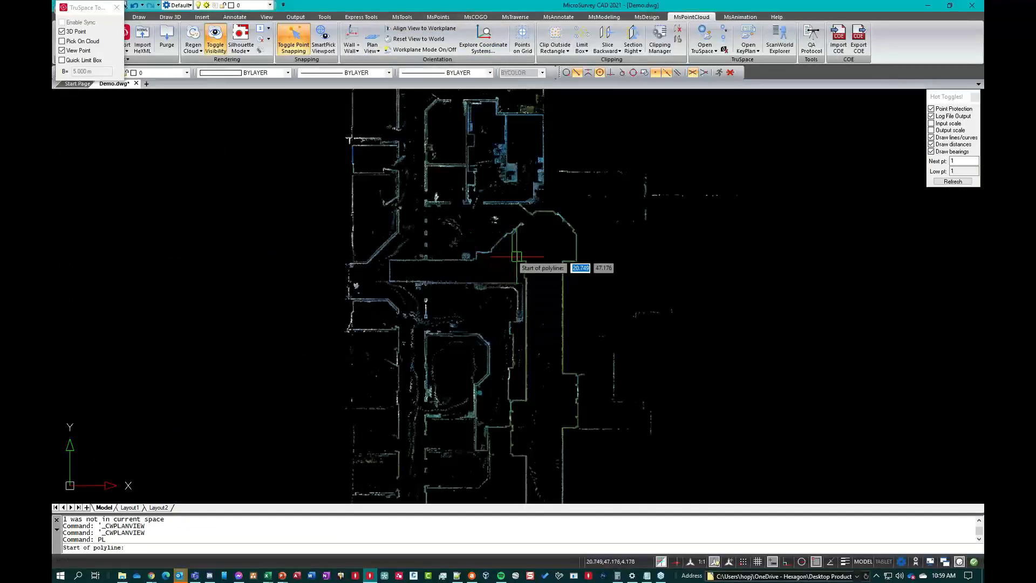
{"action": "scroll", "coordinate": [521, 288], "scroll_direction": "up", "scroll_amount": 3}
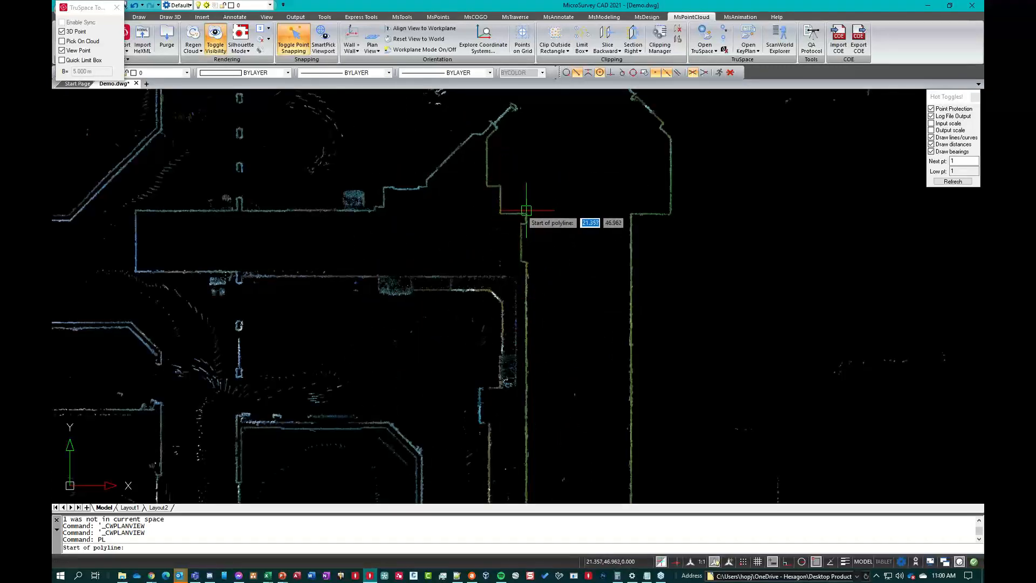
{"action": "left_click", "coordinate": [526, 211]}
{"action": "scroll", "coordinate": [502, 213], "scroll_direction": "up", "scroll_amount": 2}
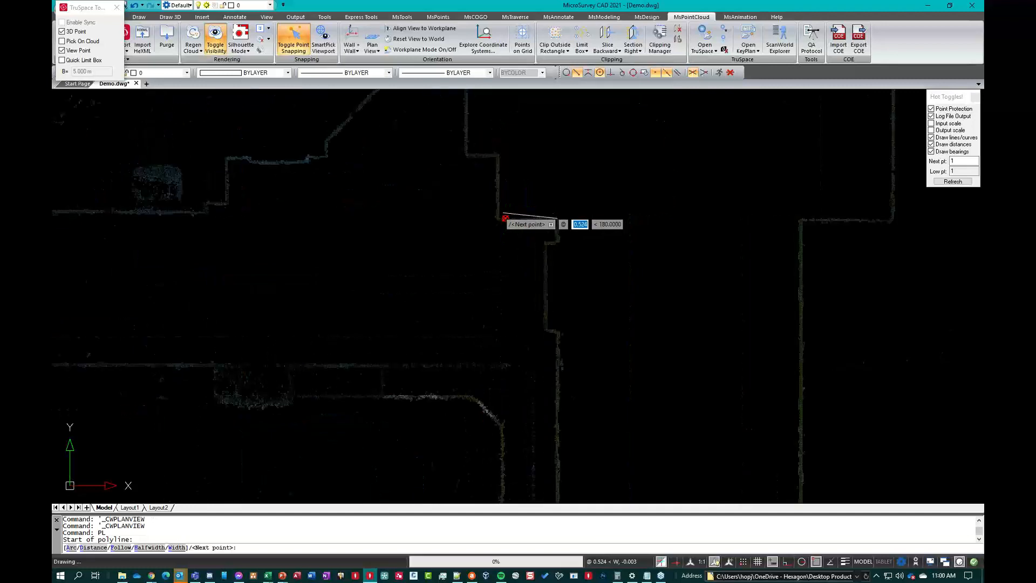
{"action": "left_click", "coordinate": [497, 218]}
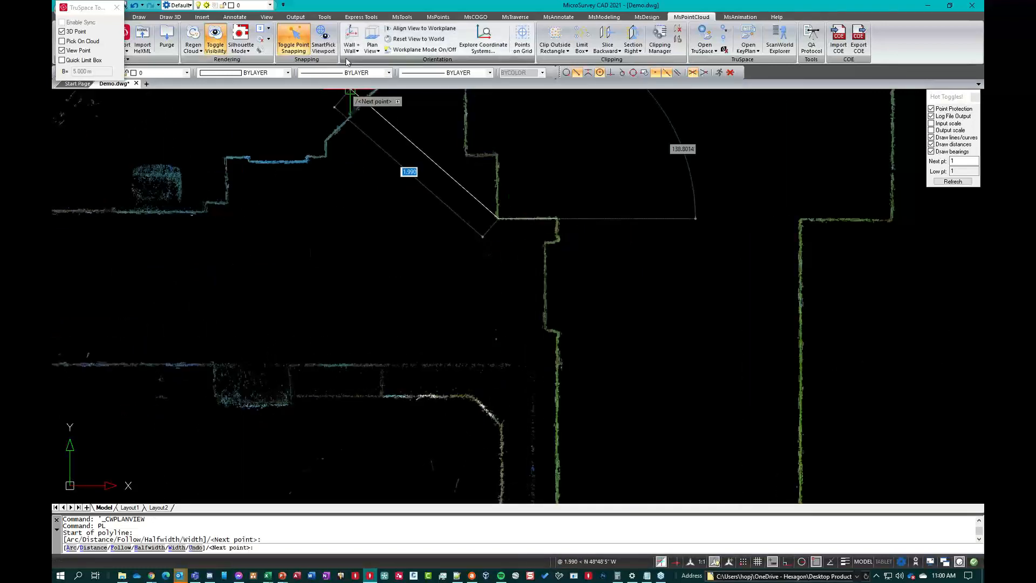
- End the polyline, open the SmartPick View and place it in the drawing area beside the traced wall jog
{"action": "left_click", "coordinate": [323, 40]}
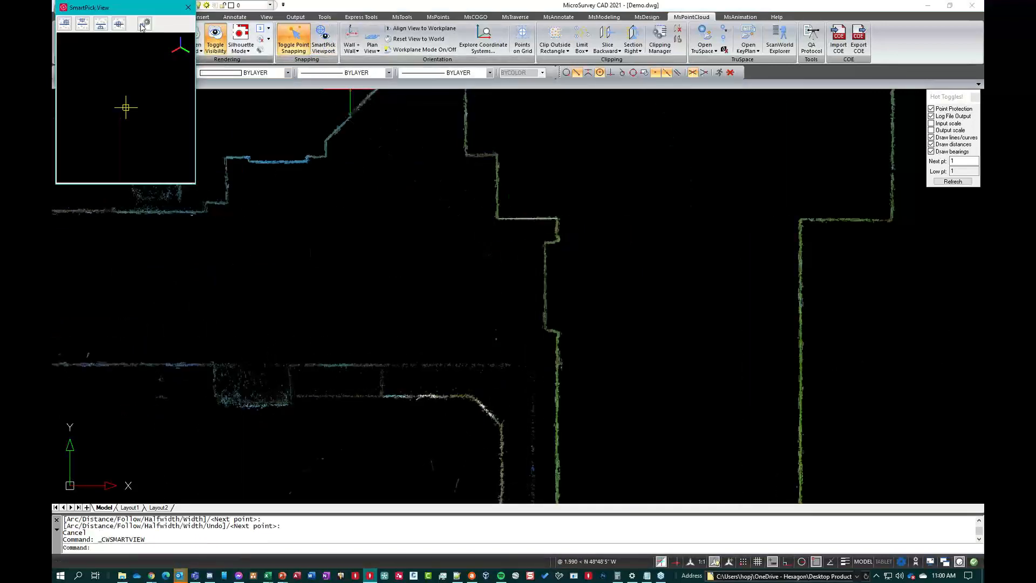
{"action": "left_click_drag", "start_coordinate": [124, 7], "coordinate": [253, 162]}
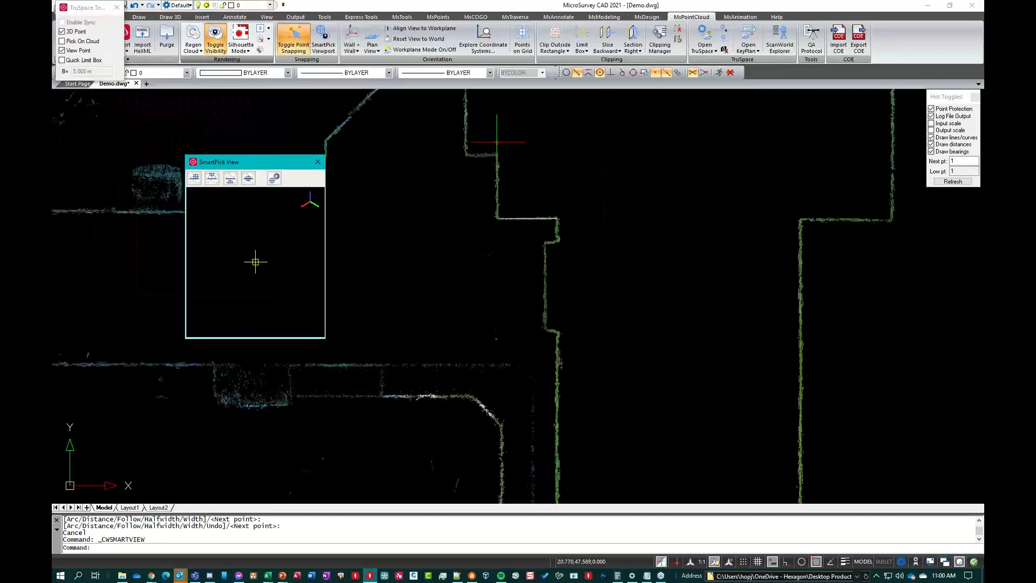
{"action": "left_click", "coordinate": [504, 536]}
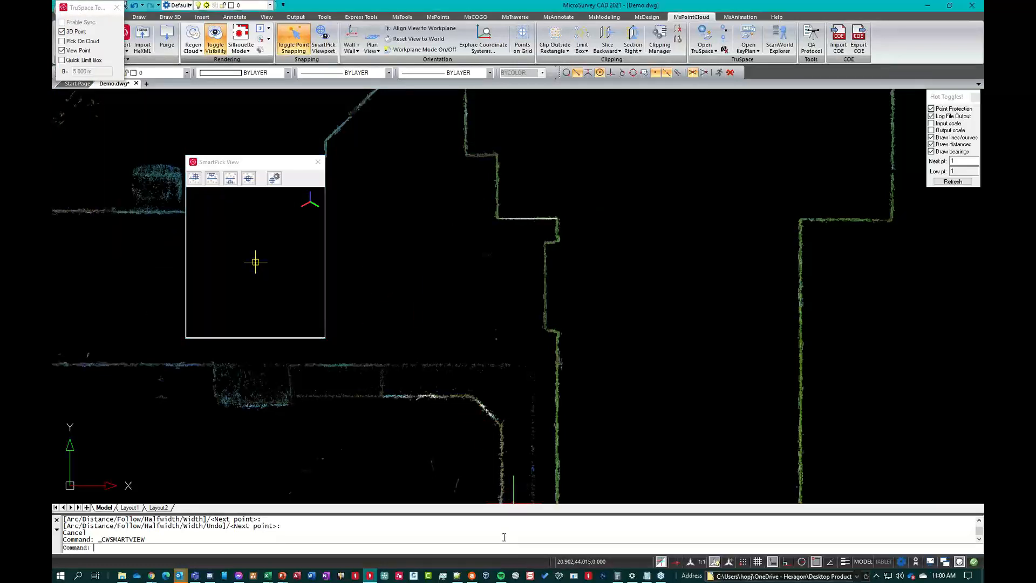
{"action": "type", "text": "pl"}
{"action": "key", "text": "Return"}
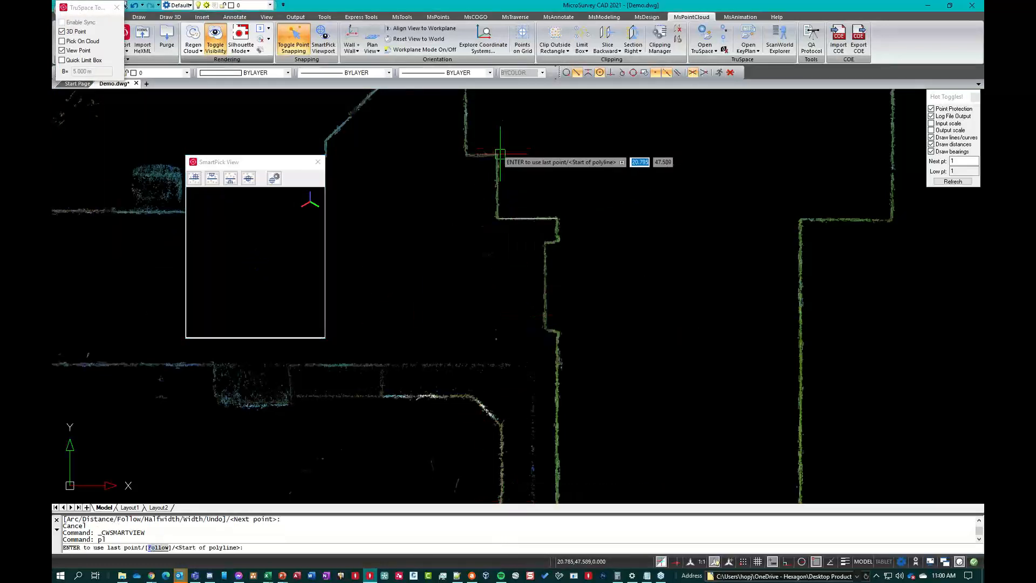
{"action": "left_click", "coordinate": [216, 165]}
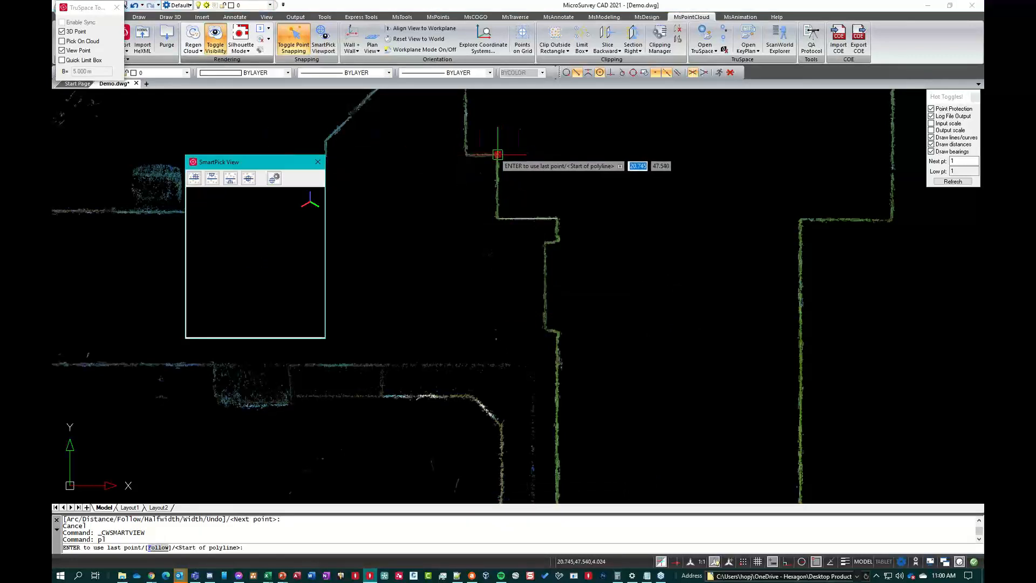
{"action": "left_click_drag", "start_coordinate": [221, 161], "coordinate": [227, 150]}
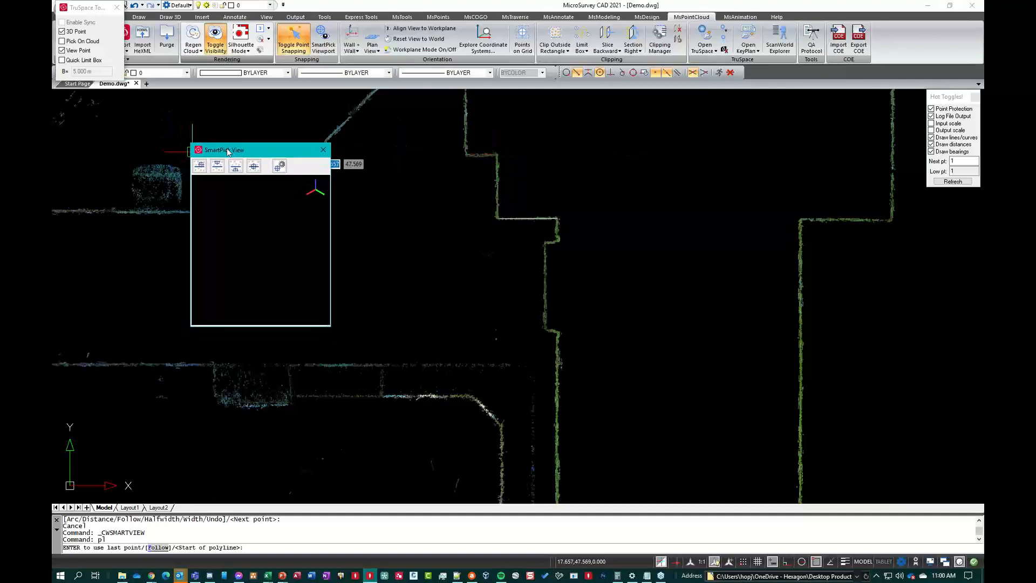
- Close the SmartPick View and cancel the pending polyline command
{"action": "left_click", "coordinate": [323, 150]}
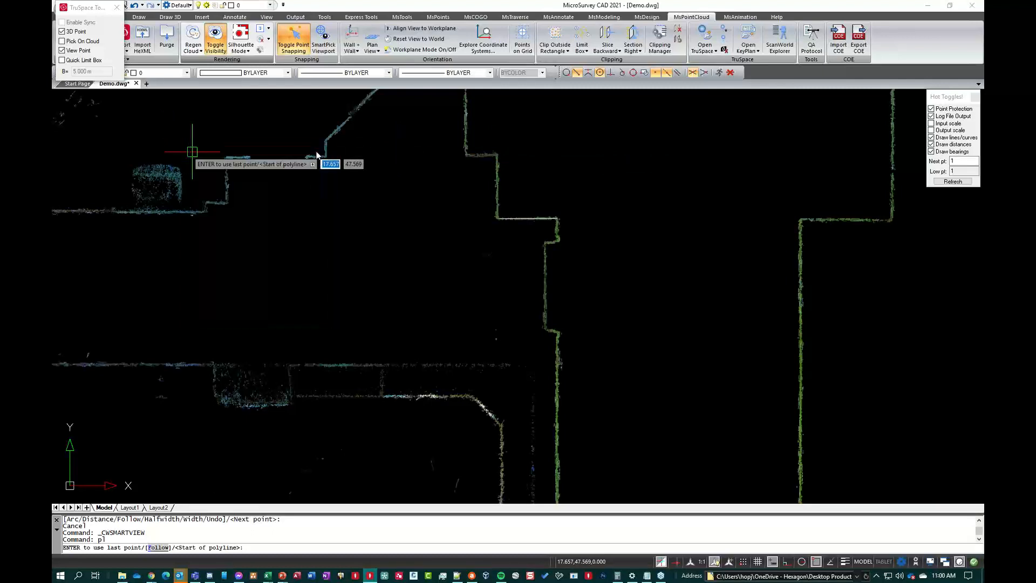
{"action": "key", "text": "Escape"}
{"action": "key", "text": "Escape"}
{"action": "scroll", "coordinate": [468, 173], "scroll_direction": "down", "scroll_amount": 5}
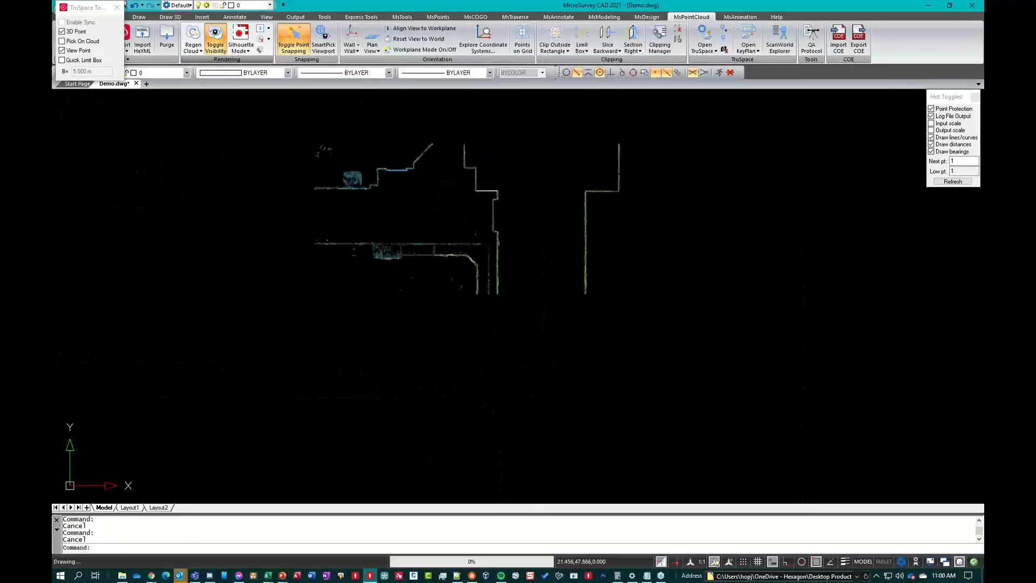
{"action": "middle_click_drag", "start_coordinate": [504, 157], "coordinate": [522, 320]}
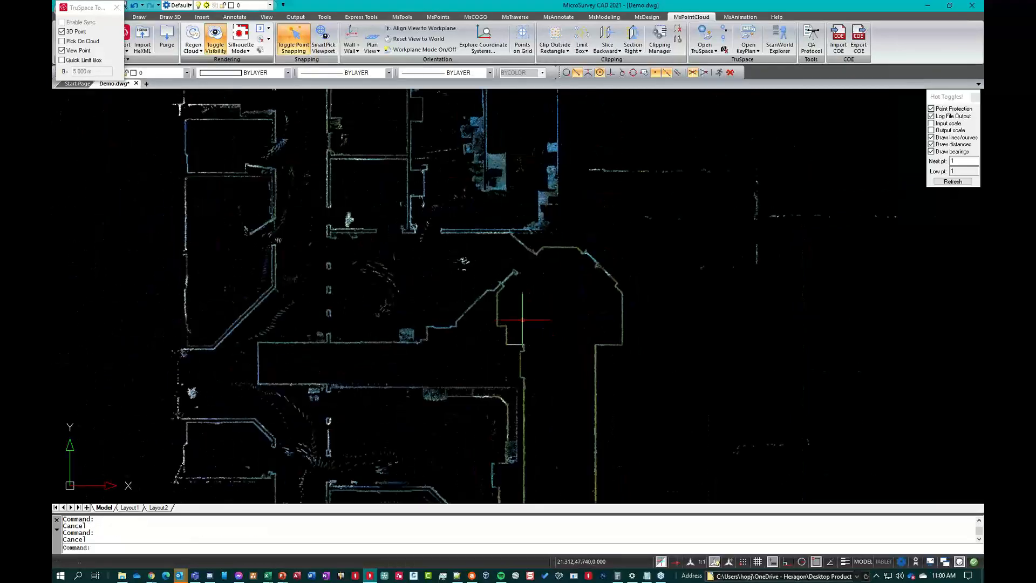